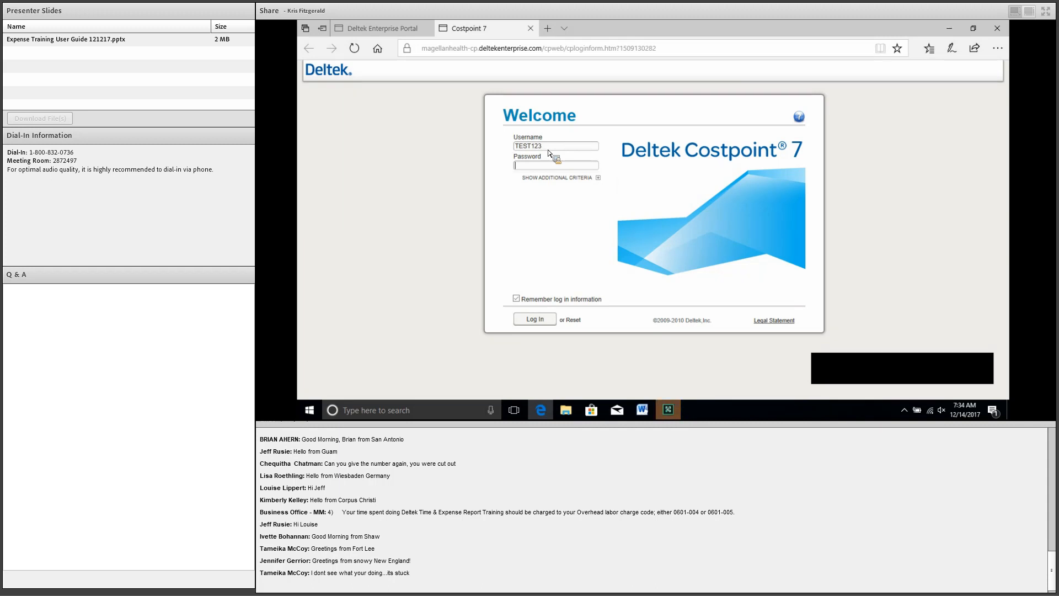
# Step: Log in with the test user's password, setting the System field to MAGELLANHEALTHTEST
pyautogui.write('***********')
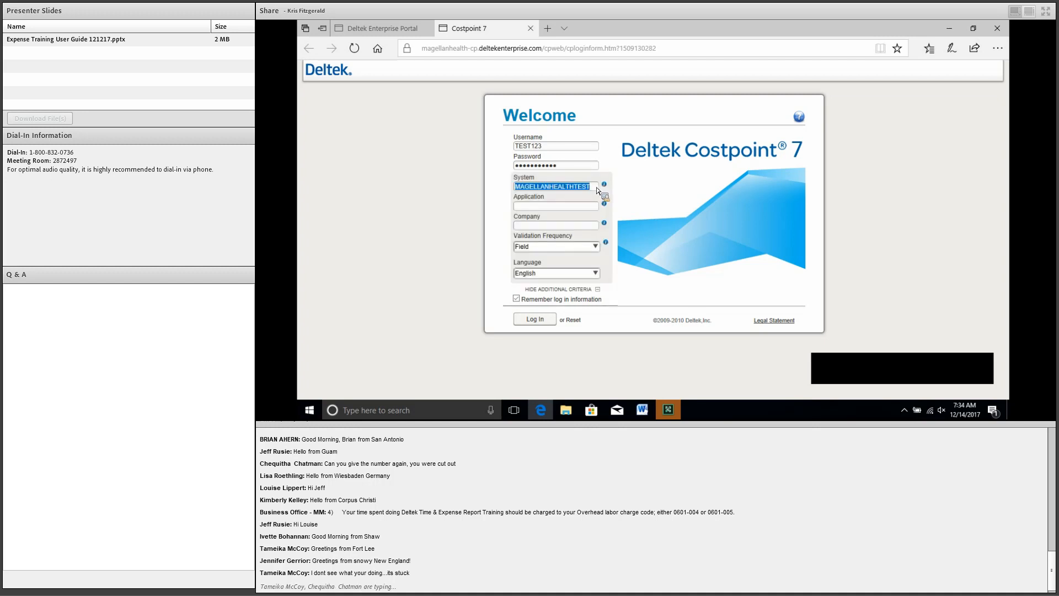
pyautogui.click(597, 188)
pyautogui.press('BackSpace')
pyautogui.press('BackSpace')
pyautogui.press('BackSpace')
pyautogui.press('BackSpace')
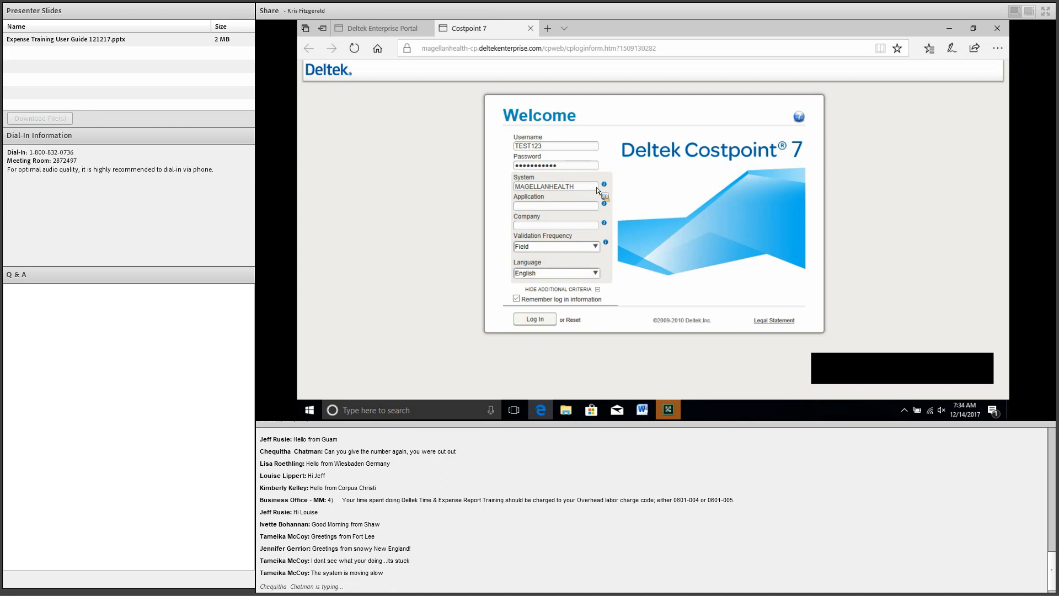
pyautogui.write('CONFIG')
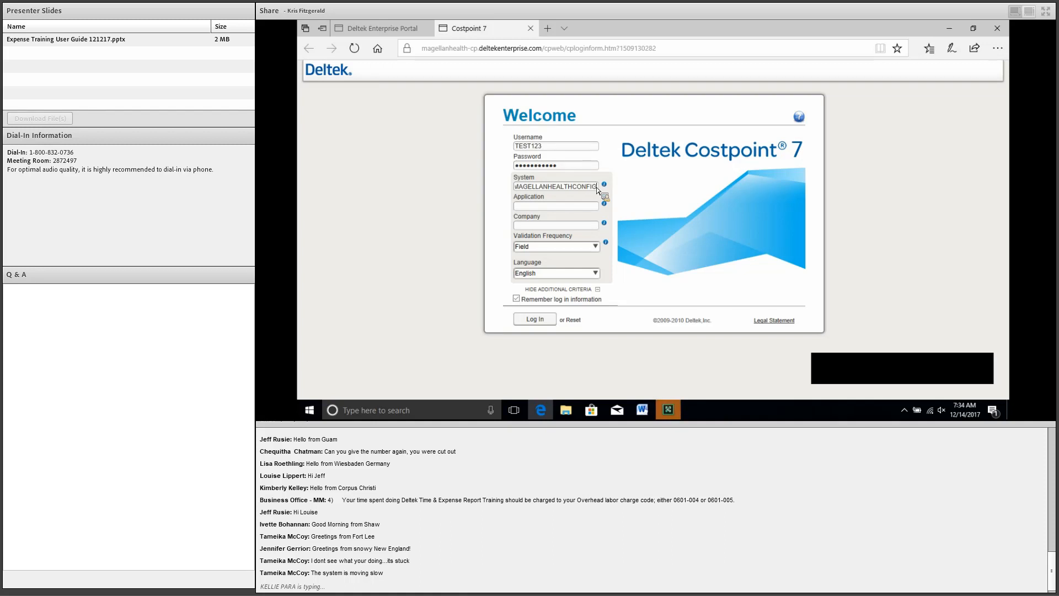
pyautogui.press('BackSpace')
pyautogui.press('BackSpace')
pyautogui.press('BackSpace')
pyautogui.press('BackSpace')
pyautogui.press('BackSpace')
pyautogui.press('BackSpace')
pyautogui.write('TEST')
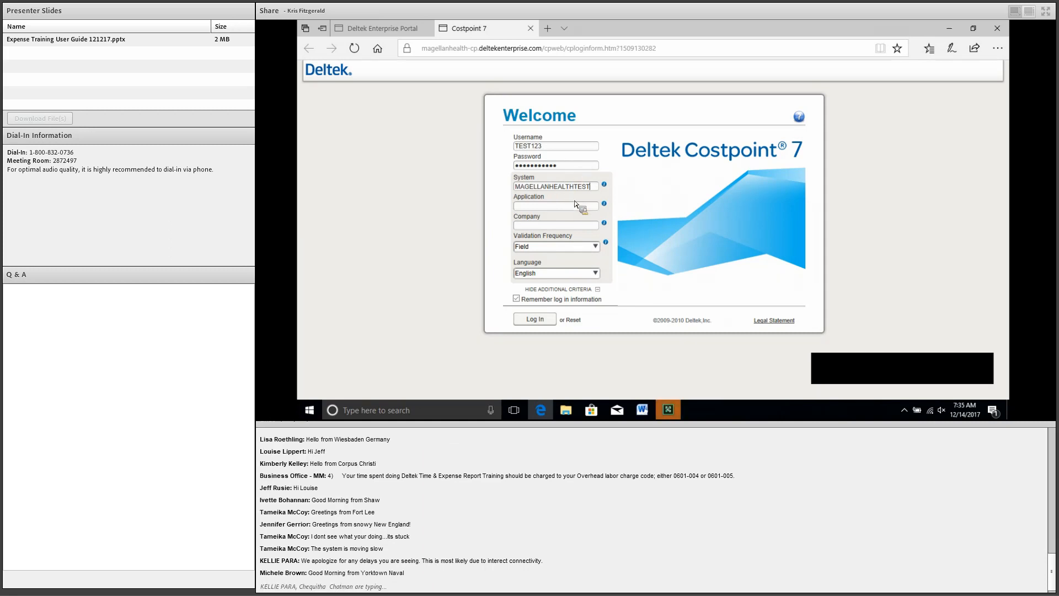
pyautogui.click(539, 322)
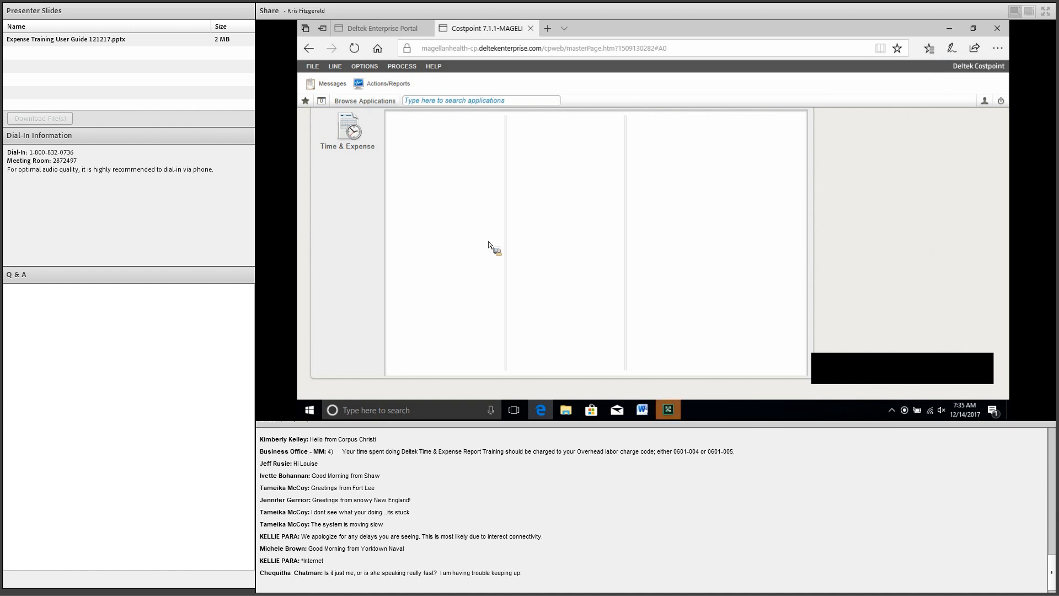
# Step: Go to Time & Expense and start a new report in Manage Expense Report
pyautogui.click(352, 133)
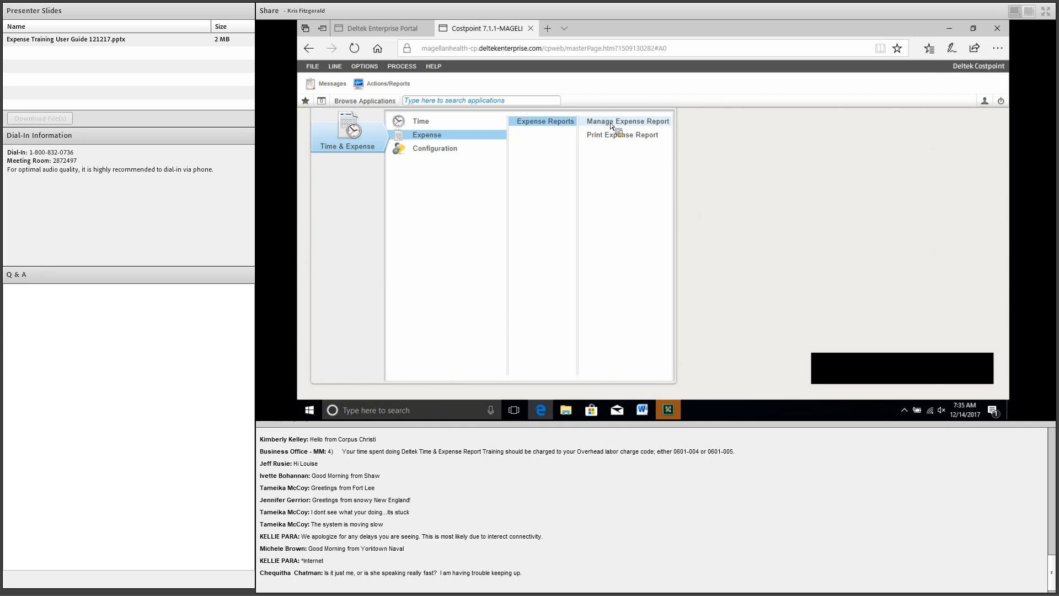
pyautogui.click(610, 125)
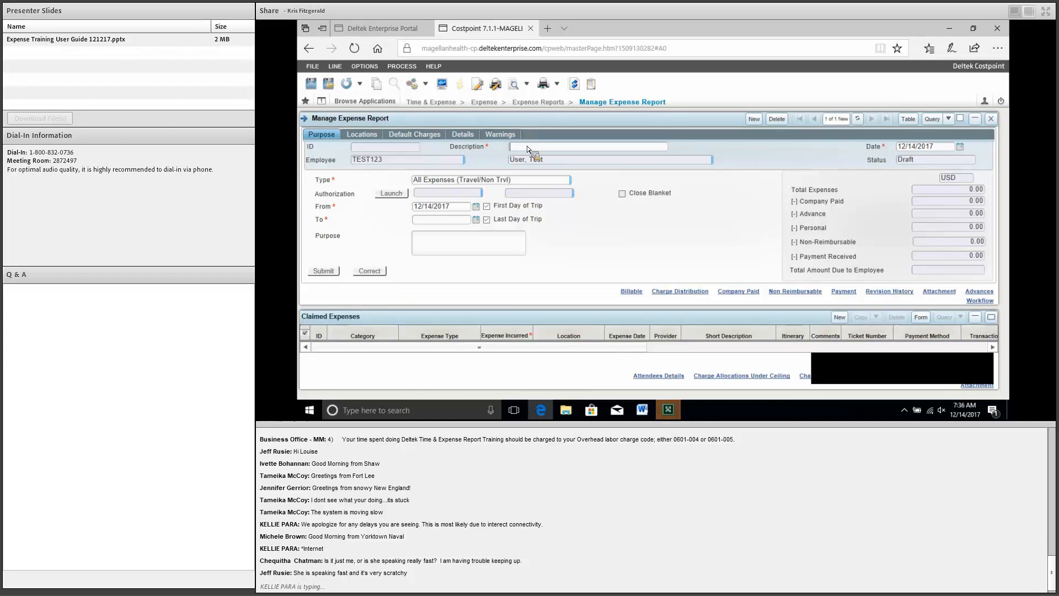
# Step: Enter description 'Trip to California' and report type All Expenses (Travel/Non Trvl)
pyautogui.write('Trip to California')
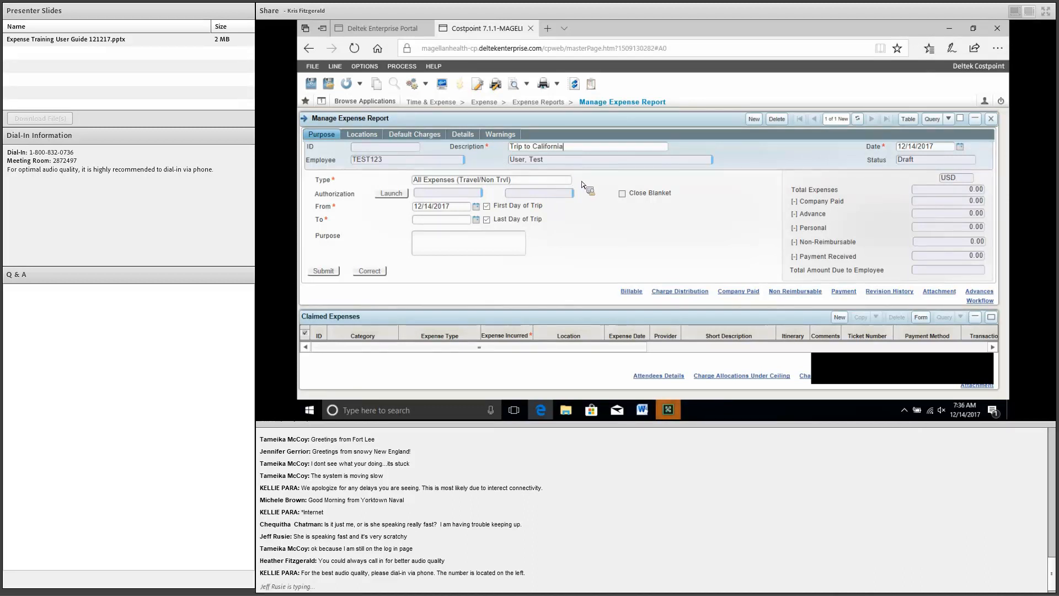
pyautogui.press('Tab')
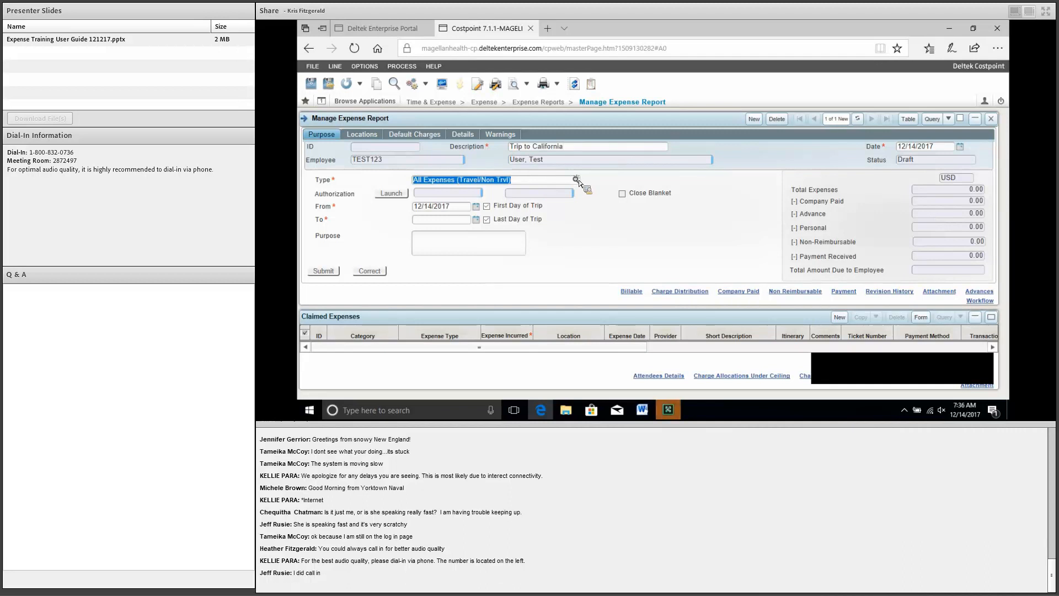
pyautogui.click(576, 180)
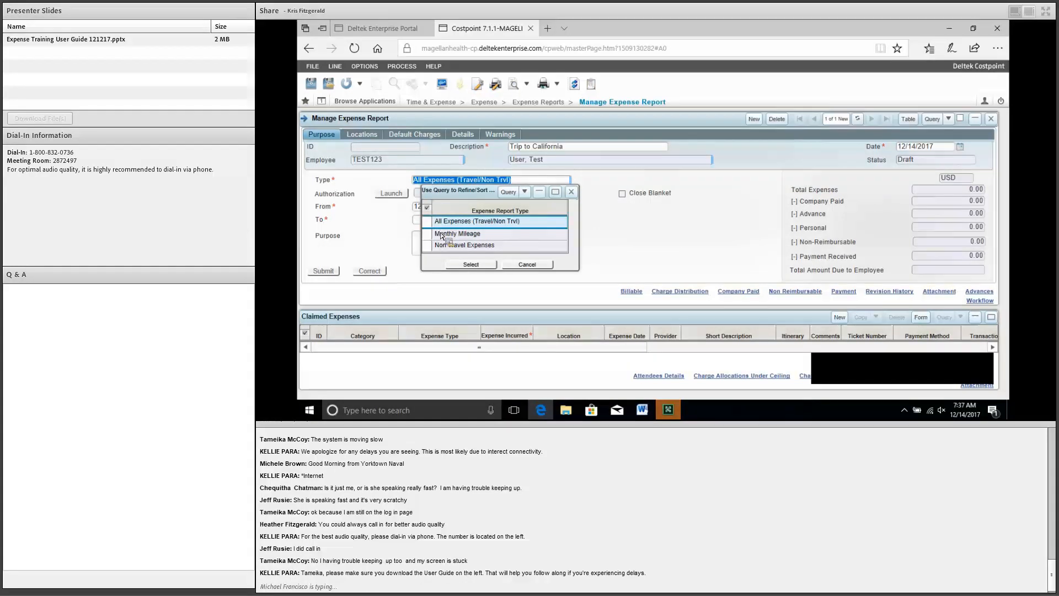
pyautogui.click(561, 226)
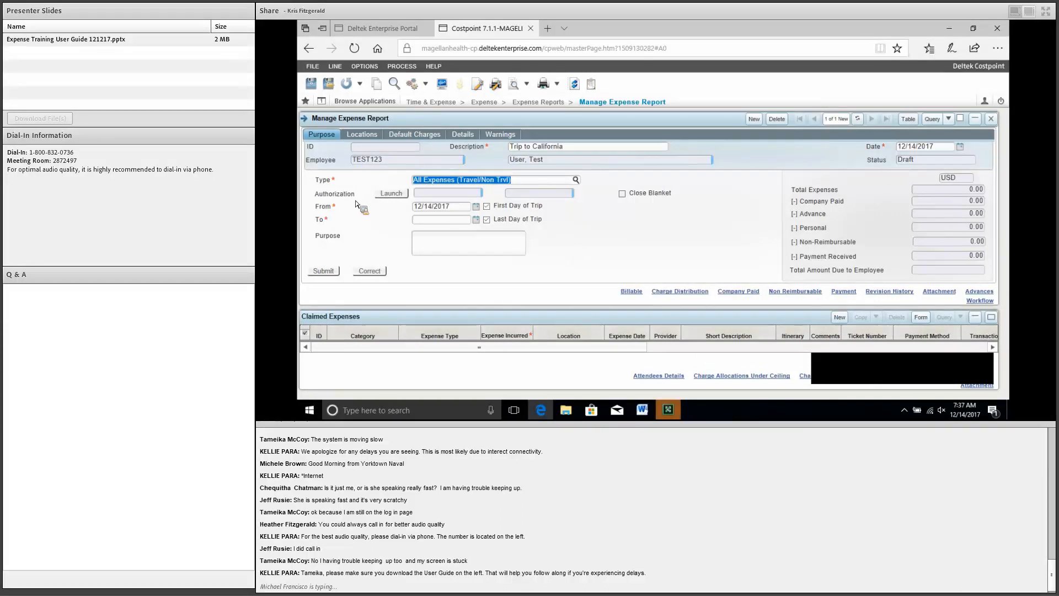
# Step: Set trip dates 11/06/2017 to 11/09/2017 and purpose 'Trip to California for training'
pyautogui.click(477, 207)
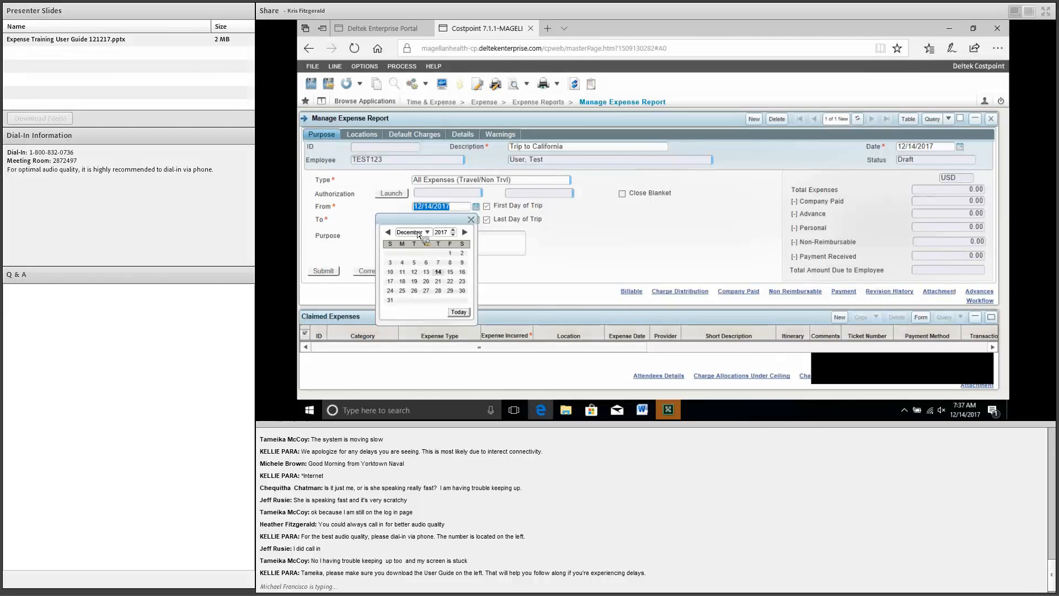
pyautogui.click(404, 263)
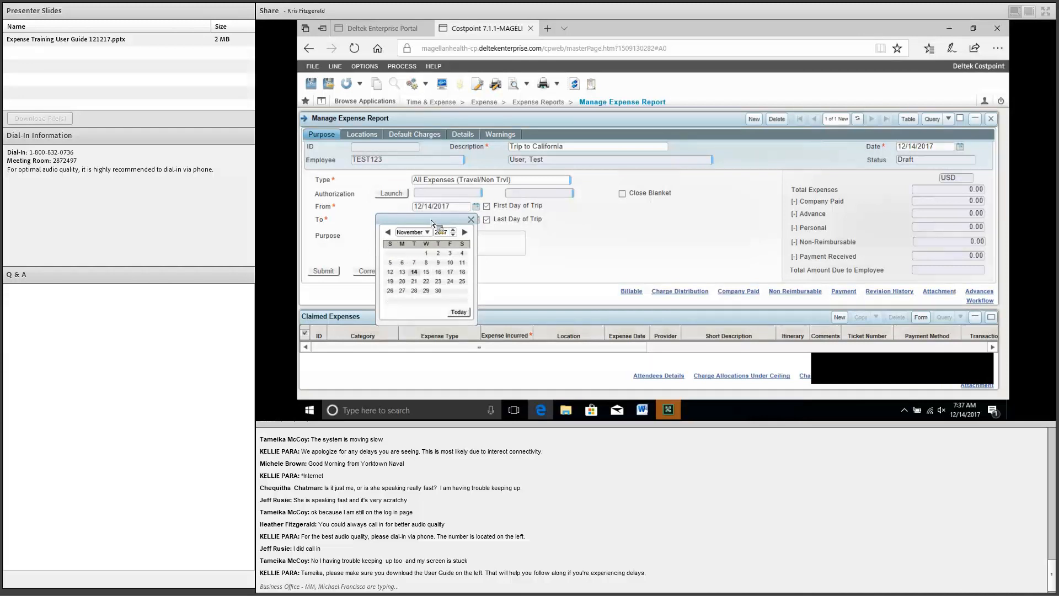
pyautogui.press('Tab')
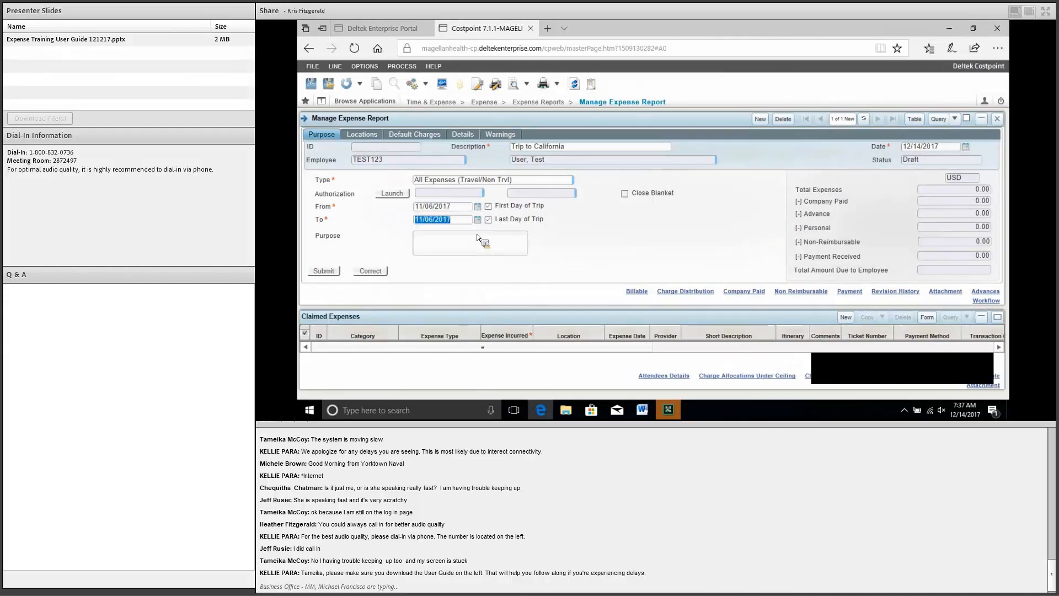
pyautogui.click(478, 219)
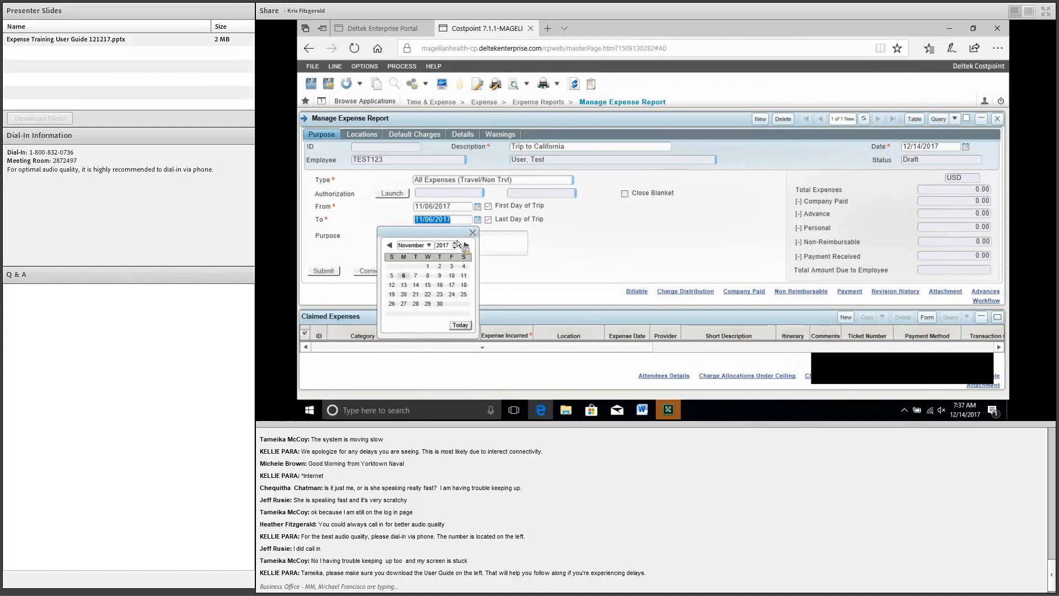
pyautogui.click(440, 275)
pyautogui.click(457, 244)
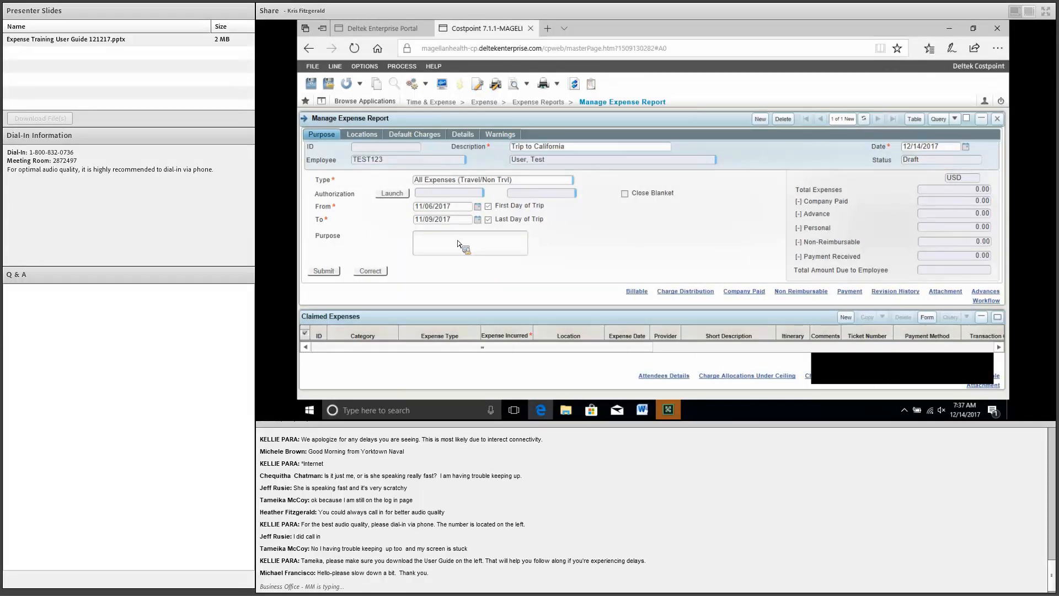
pyautogui.write('Trip to California for training')
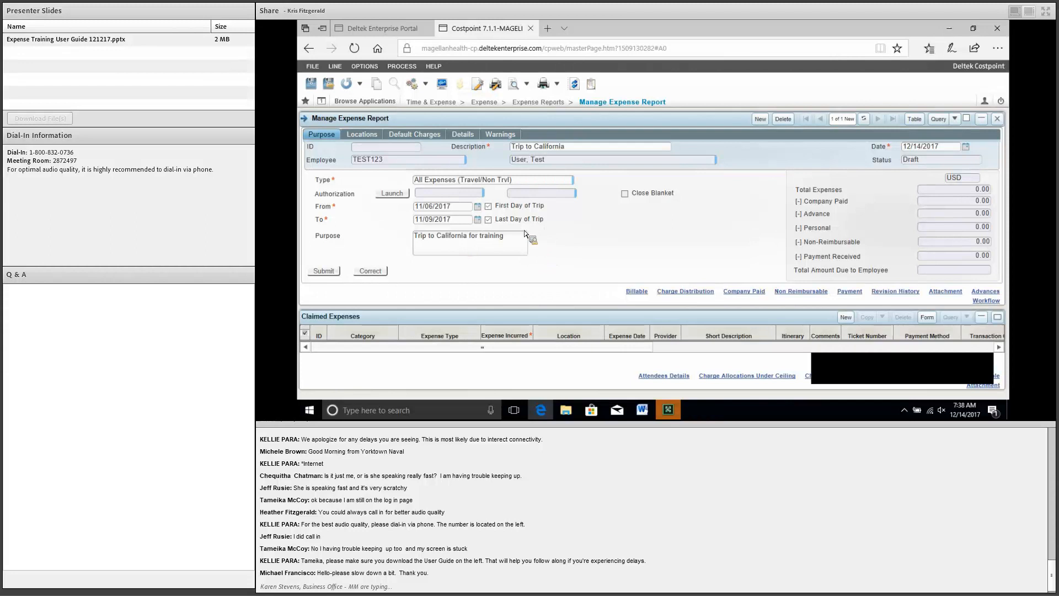
# Step: On the Locations tab, narrow the Country, State and City columns of location row 1
pyautogui.click(369, 137)
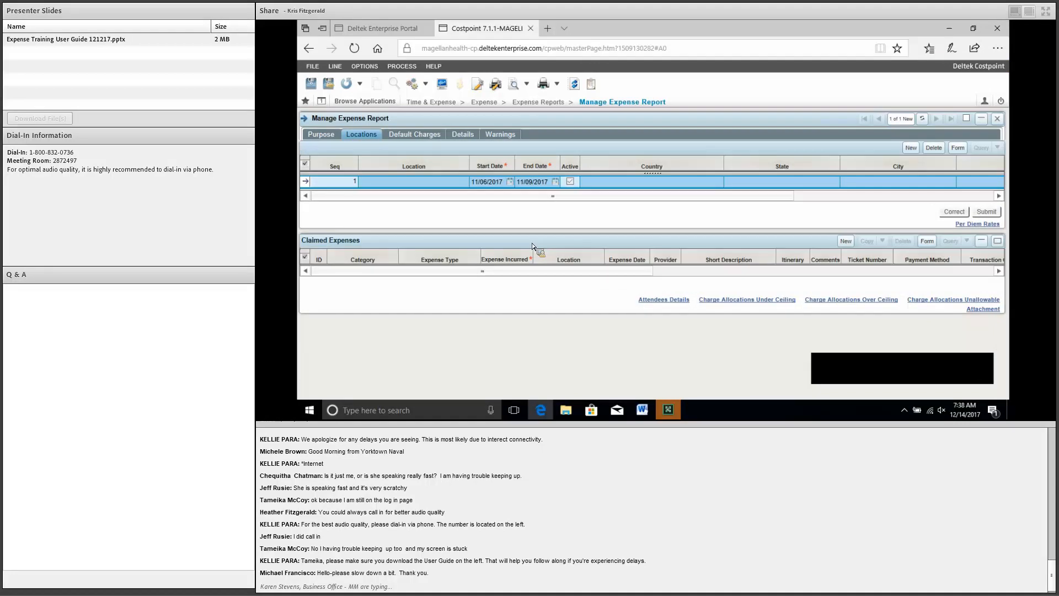
pyautogui.click(446, 185)
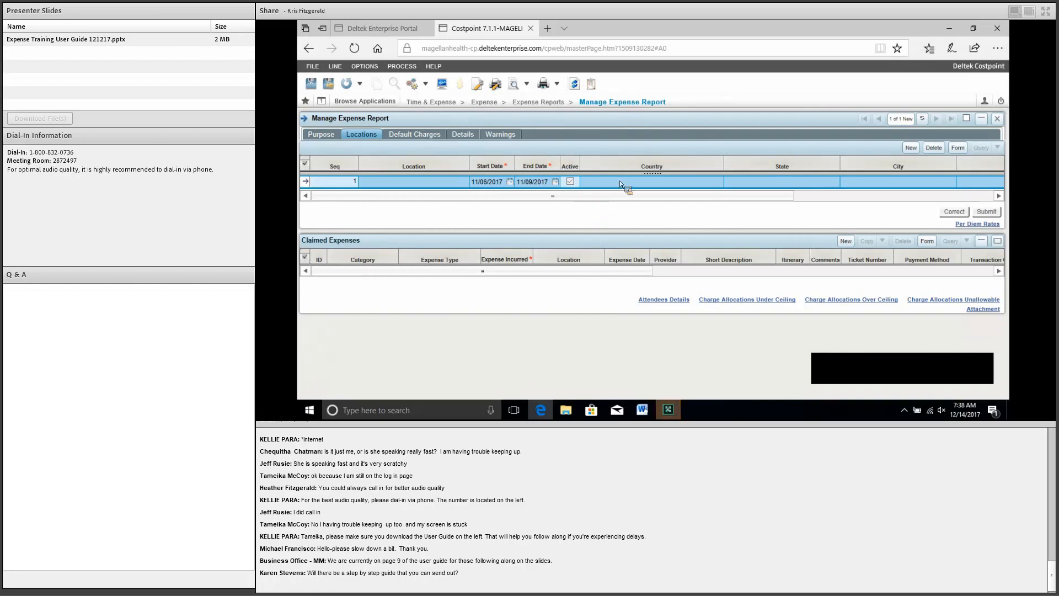
pyautogui.click(723, 167)
pyautogui.moveTo(724, 169); pyautogui.dragTo(669, 170)
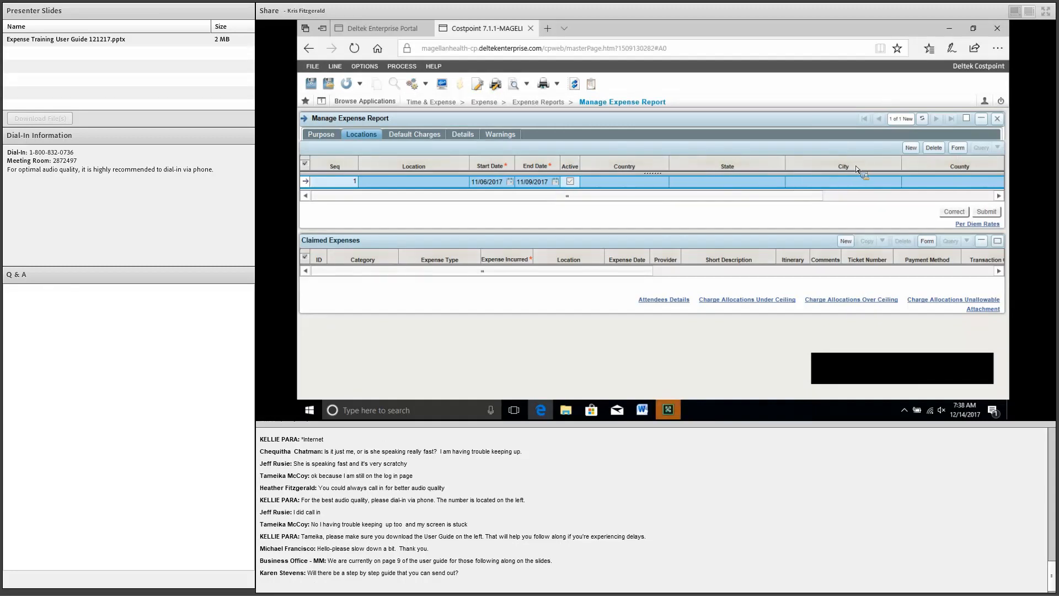
pyautogui.moveTo(846, 170); pyautogui.dragTo(816, 168)
pyautogui.moveTo(922, 168); pyautogui.dragTo(918, 192)
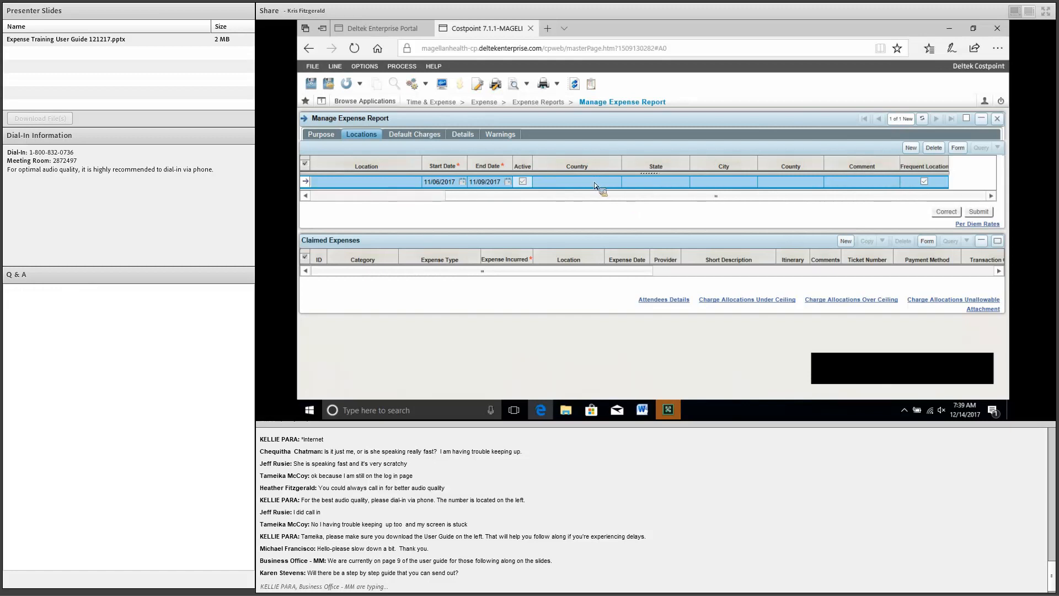
# Step: Set the location to UNITED STATES, CALIFORNIA, city ANAHEIM, filling ORANGE COUNTY
pyautogui.click(620, 183)
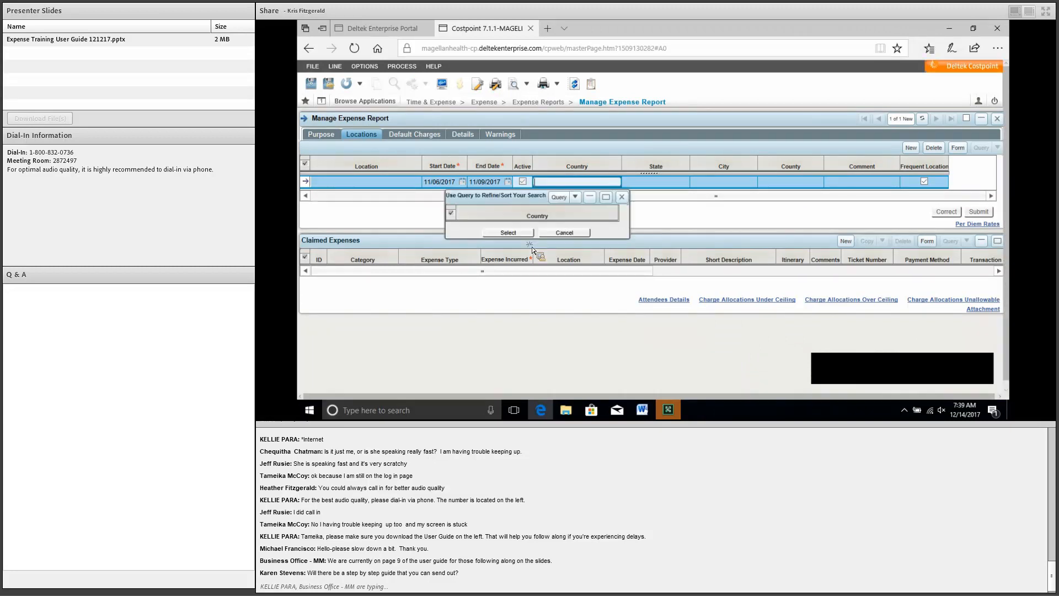
pyautogui.moveTo(536, 331); pyautogui.dragTo(630, 219)
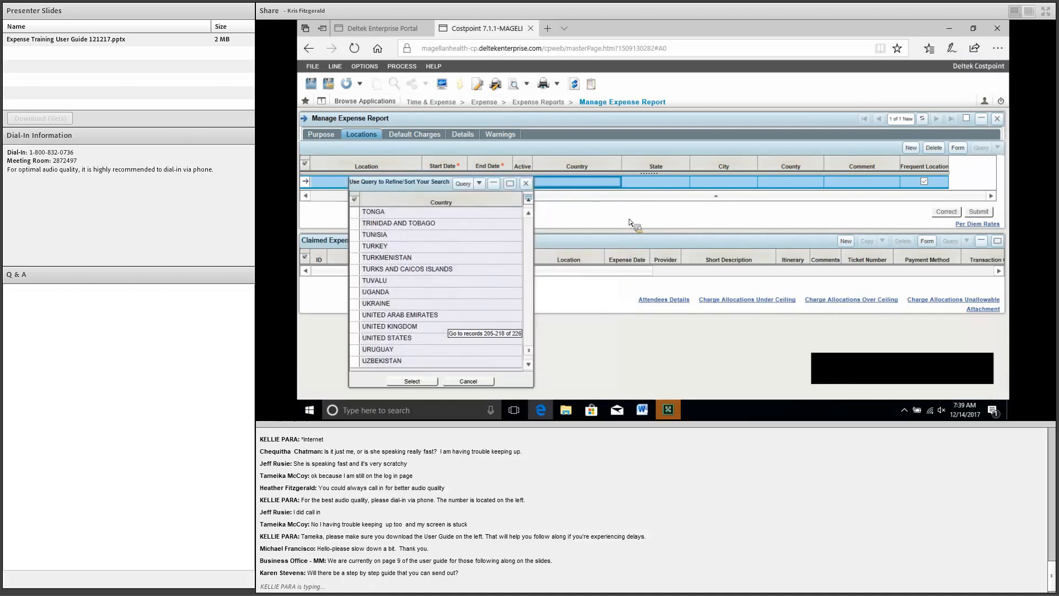
pyautogui.click(642, 182)
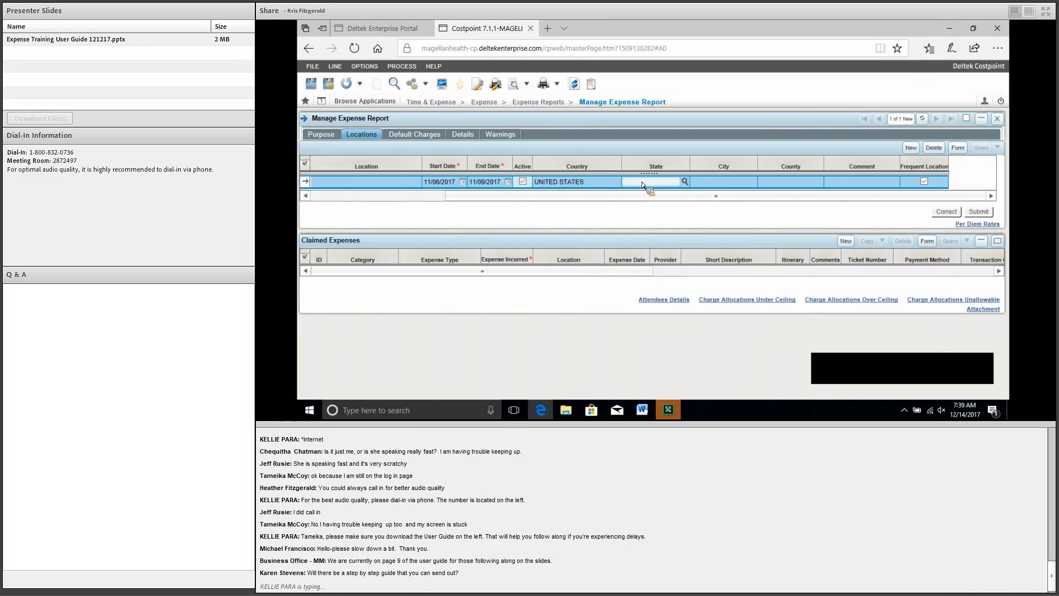
pyautogui.write('C')
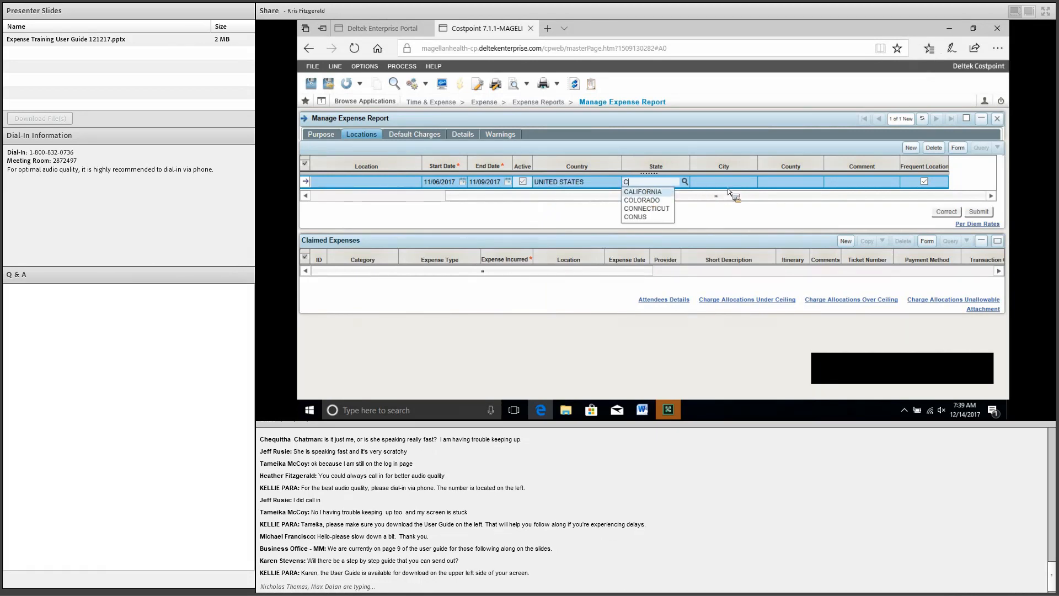
pyautogui.press('Tab')
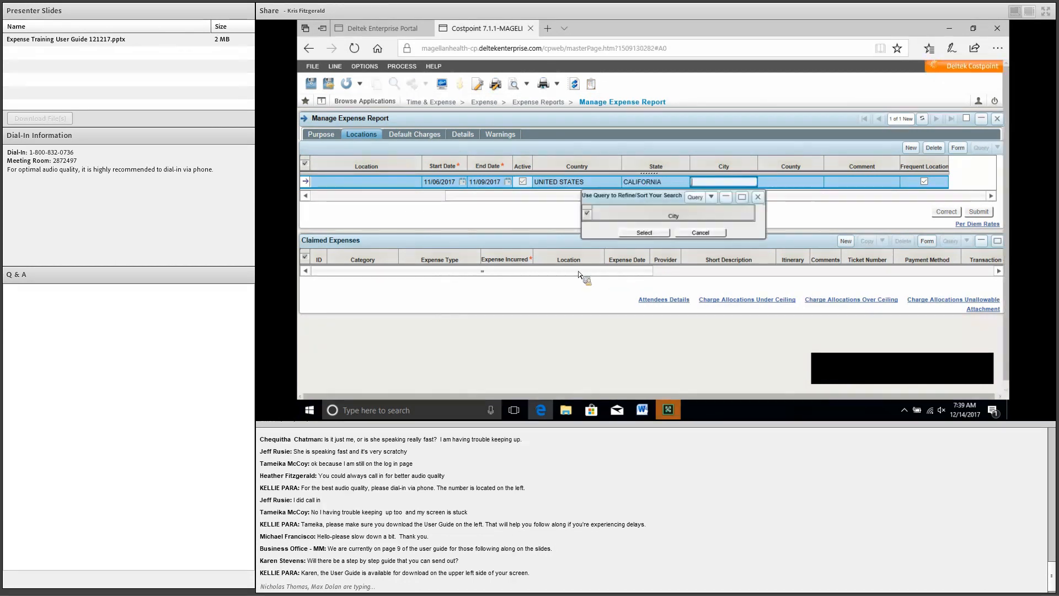
pyautogui.scroll(-7, 516, 301)
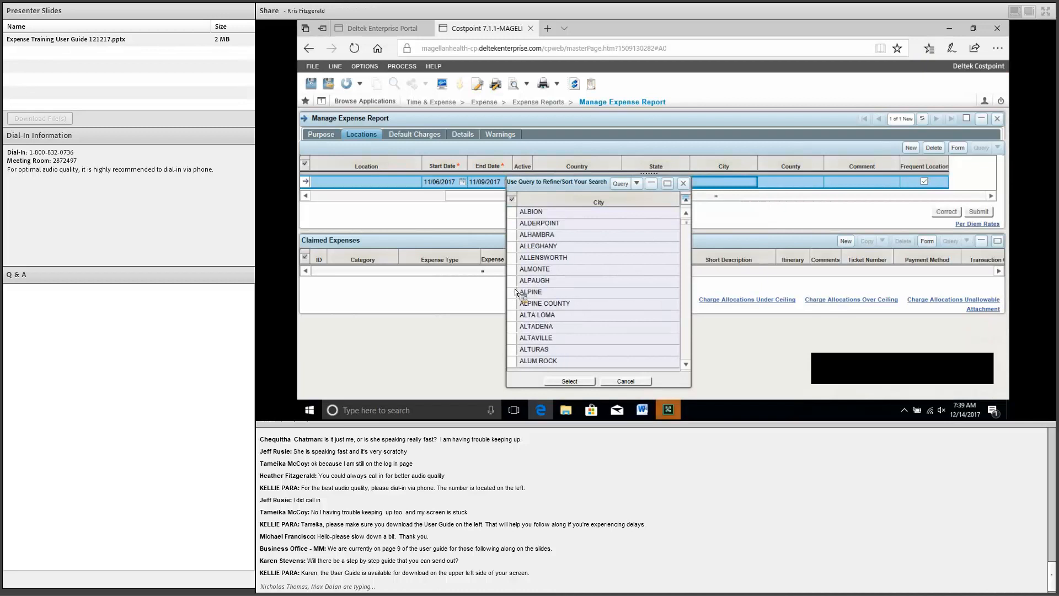
pyautogui.scroll(-2, 517, 287)
pyautogui.click(550, 283)
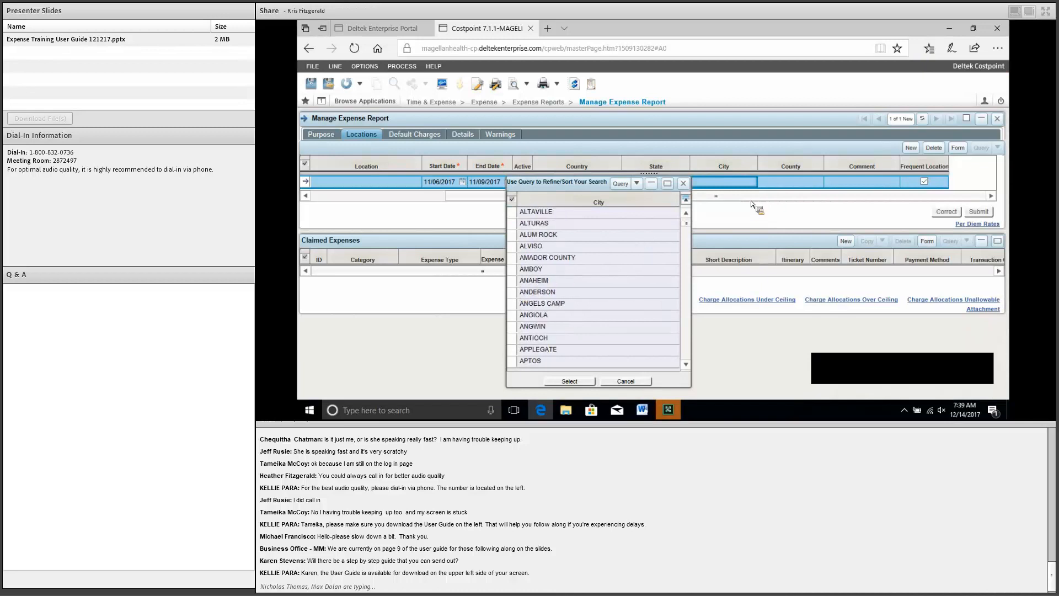
pyautogui.click(776, 181)
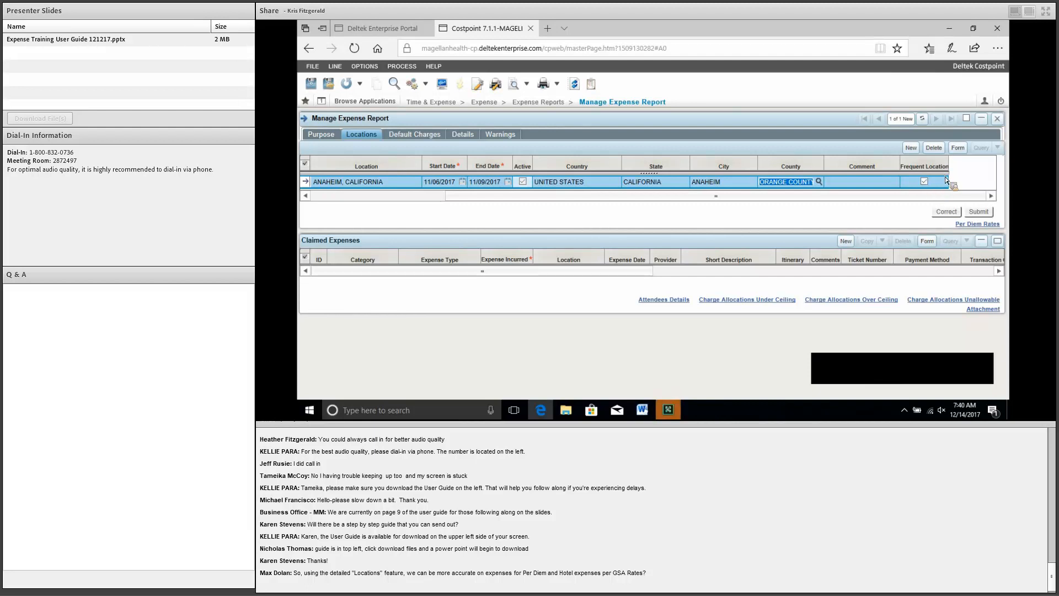
# Step: Uncheck Frequent Location for Anaheim and show the Default Charges tab
pyautogui.click(946, 179)
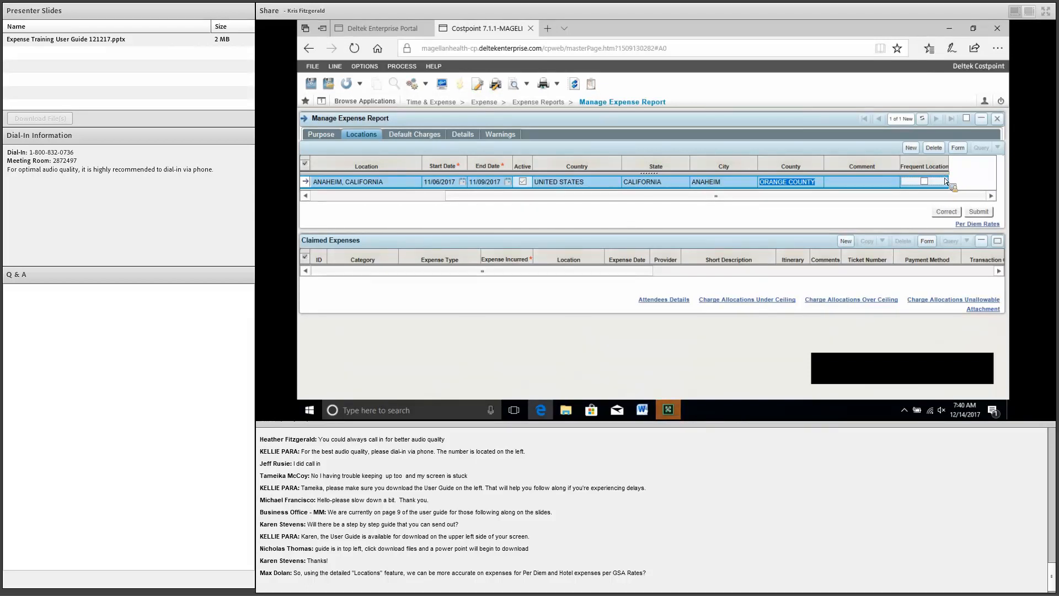
pyautogui.click(416, 136)
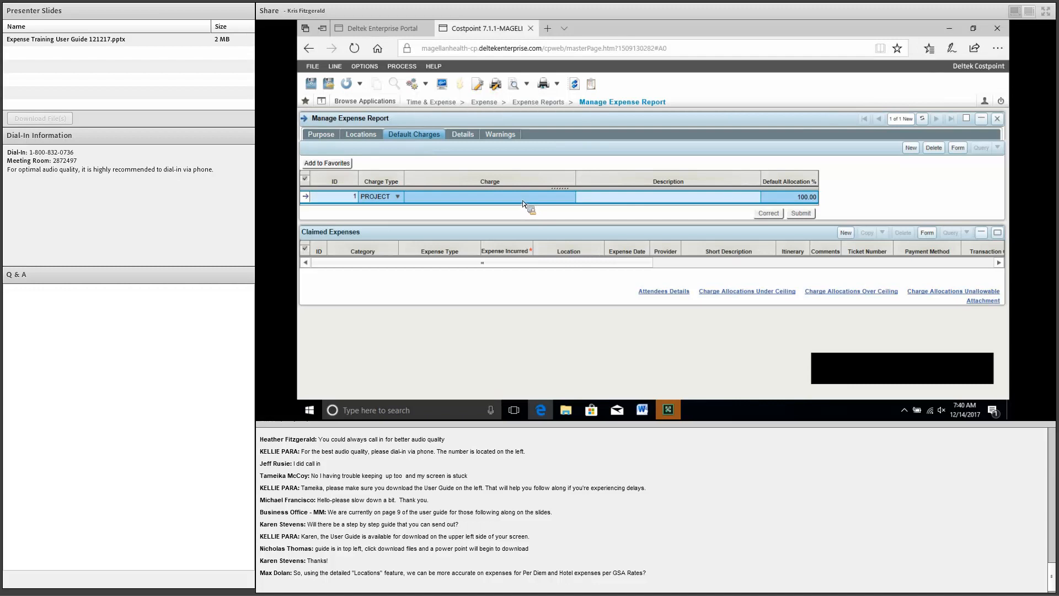
# Step: Pick charge 4526.02.02 USAF RCC - ODC-OY2 from DIRECT PROJECT > USAF RCC > FFP-OY2
pyautogui.click(574, 200)
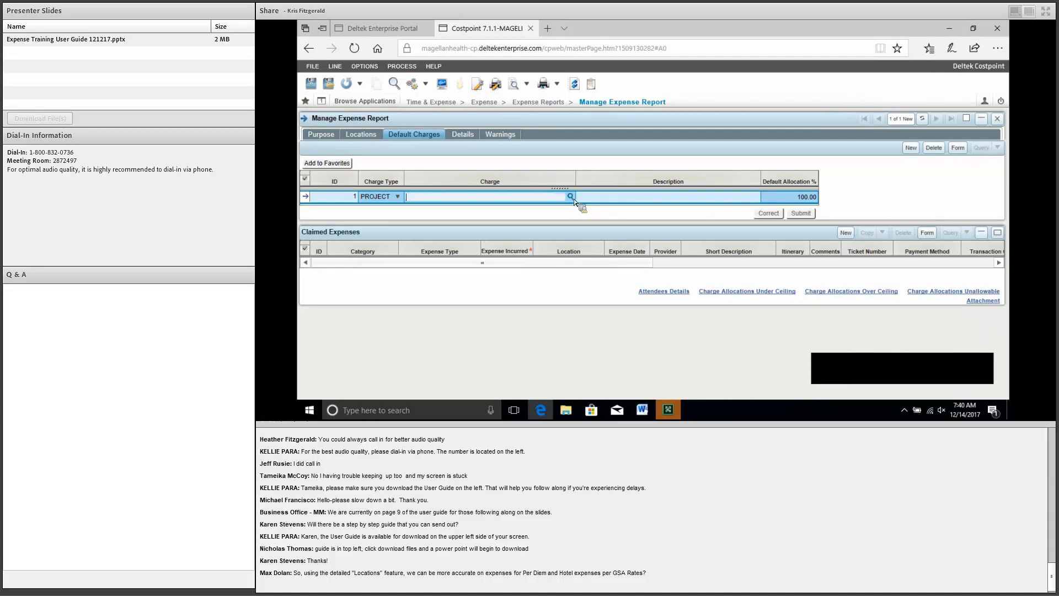
pyautogui.click(572, 198)
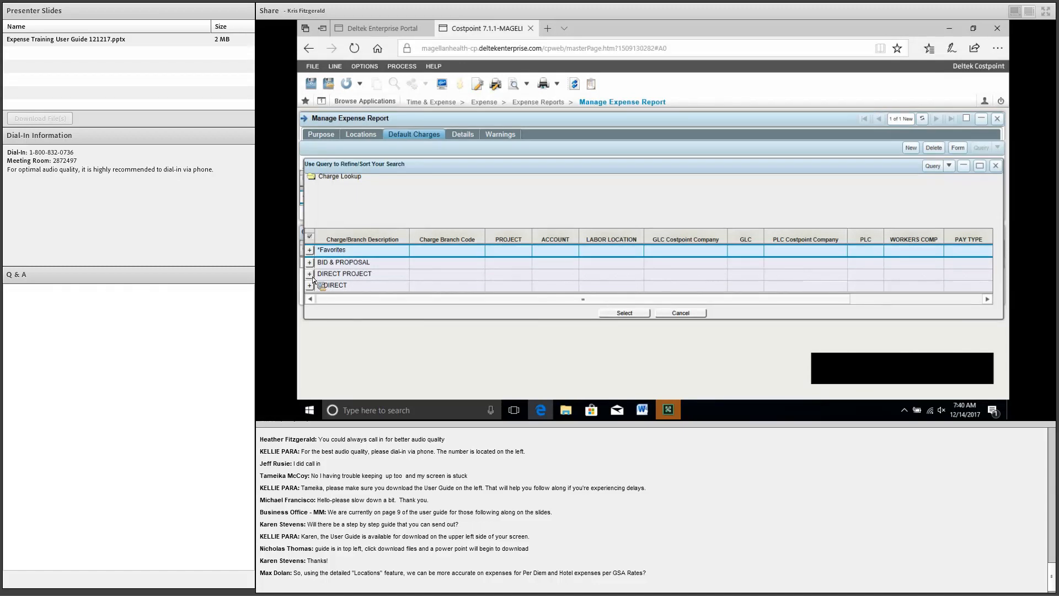
pyautogui.moveTo(313, 277); pyautogui.dragTo(396, 264)
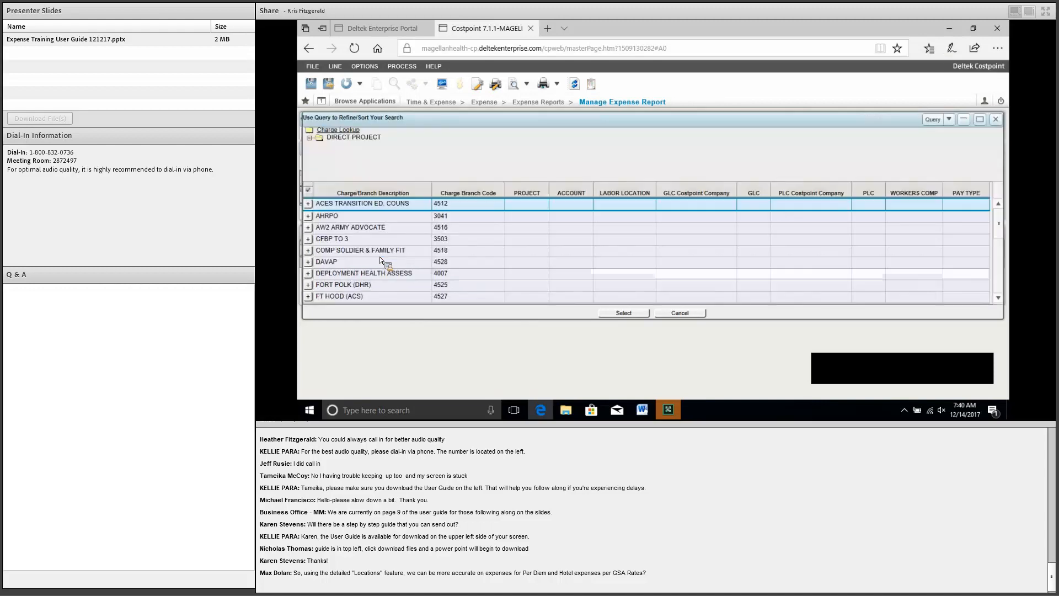
pyautogui.scroll(-5, 380, 260)
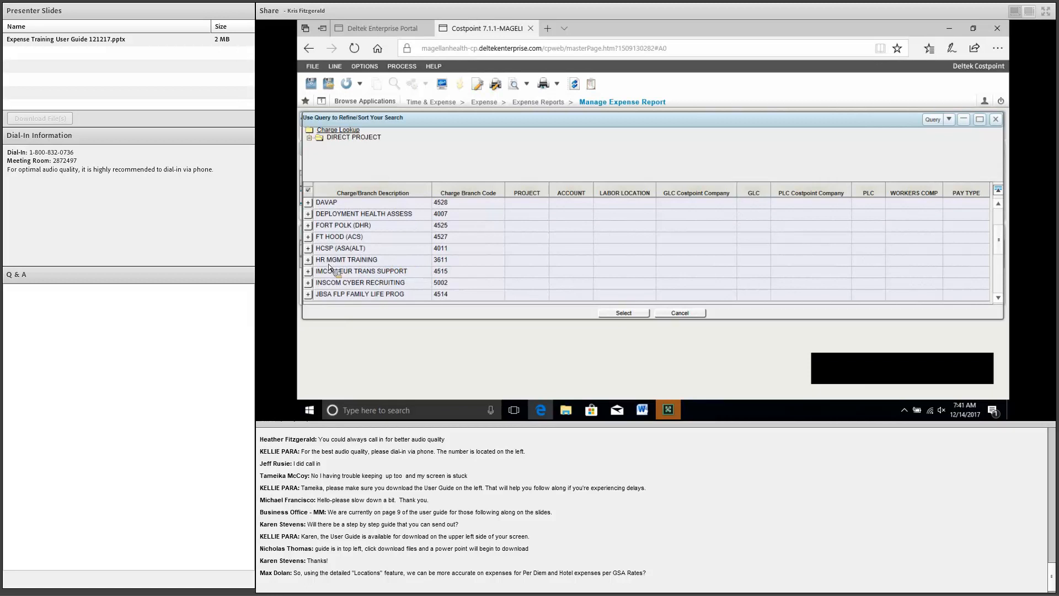
pyautogui.scroll(-8, 310, 263)
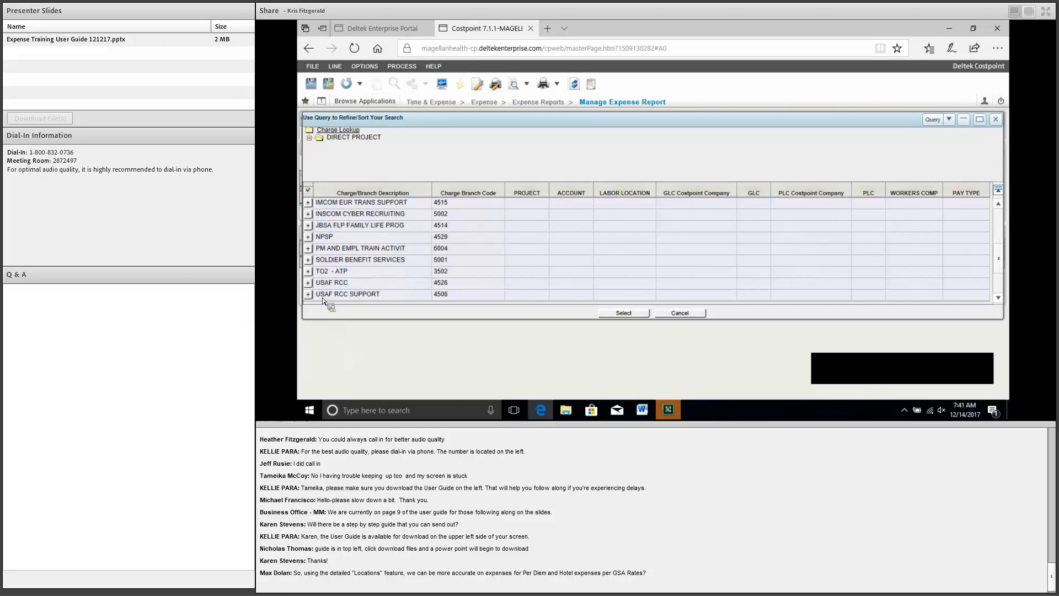
pyautogui.click(308, 259)
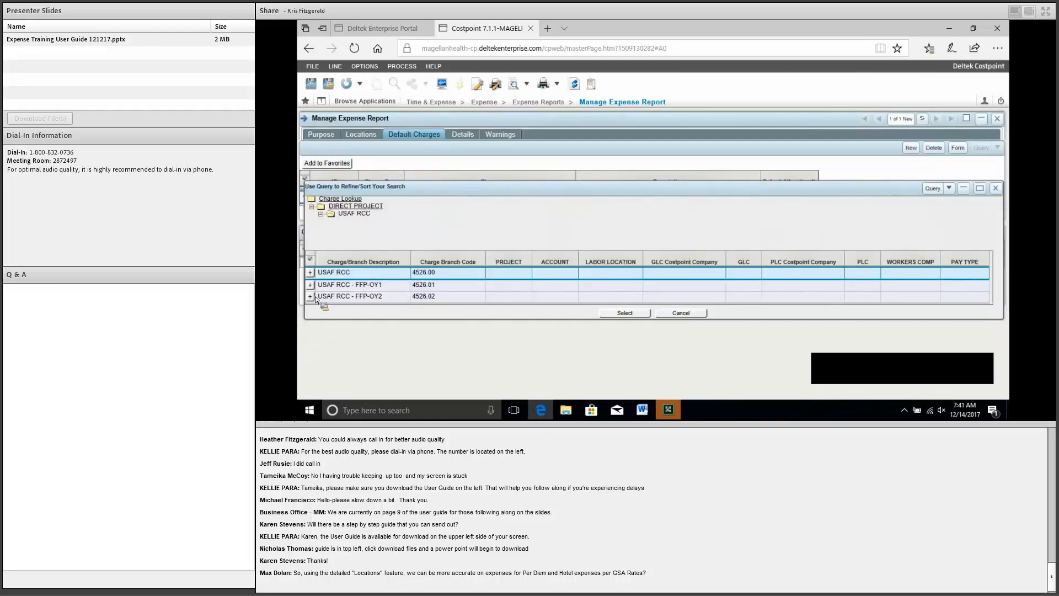
pyautogui.click(312, 296)
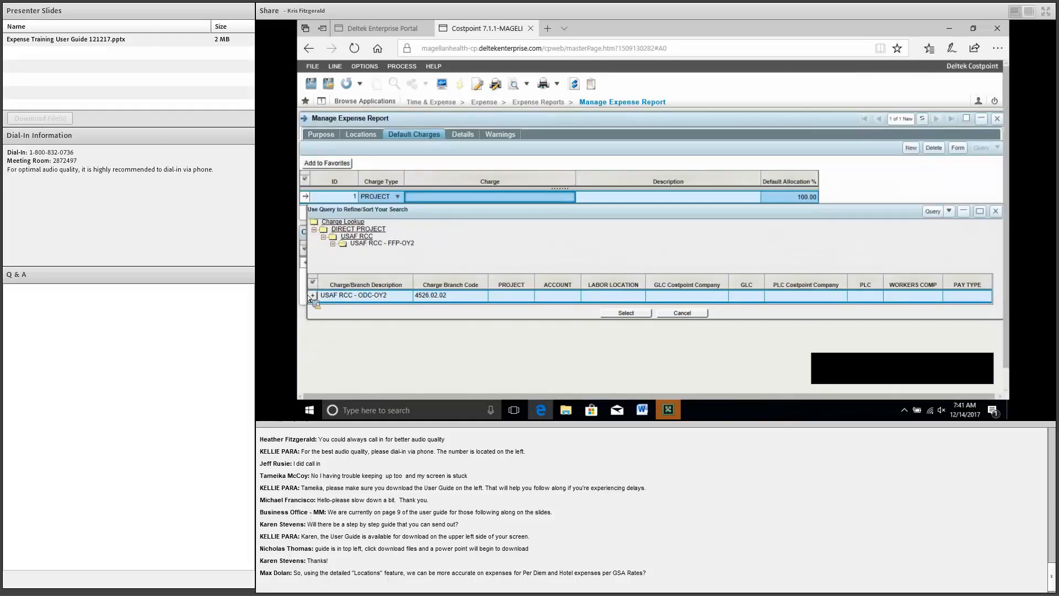
pyautogui.click(309, 296)
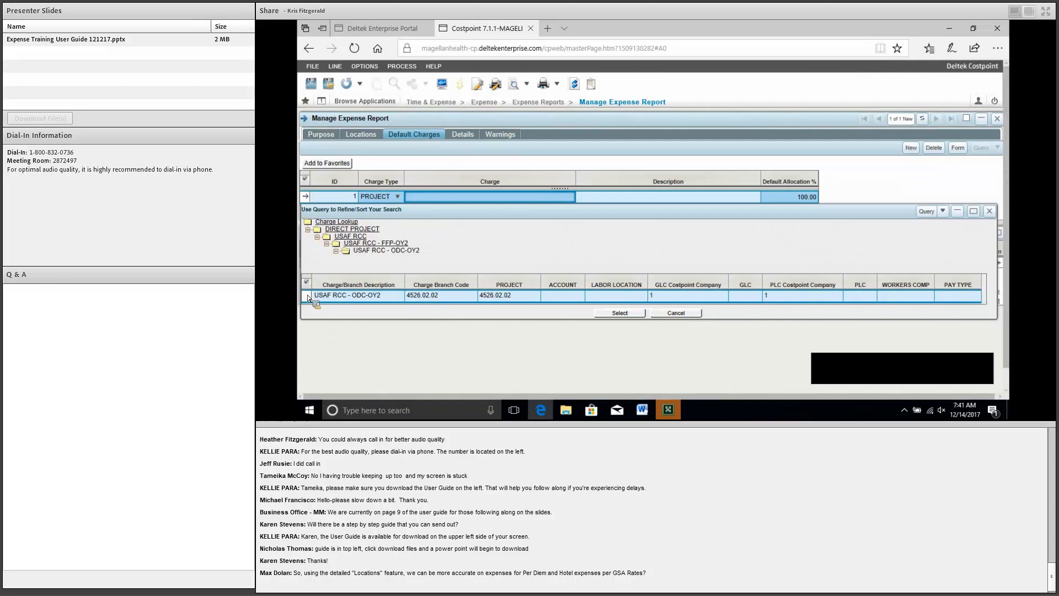
pyautogui.click(308, 297)
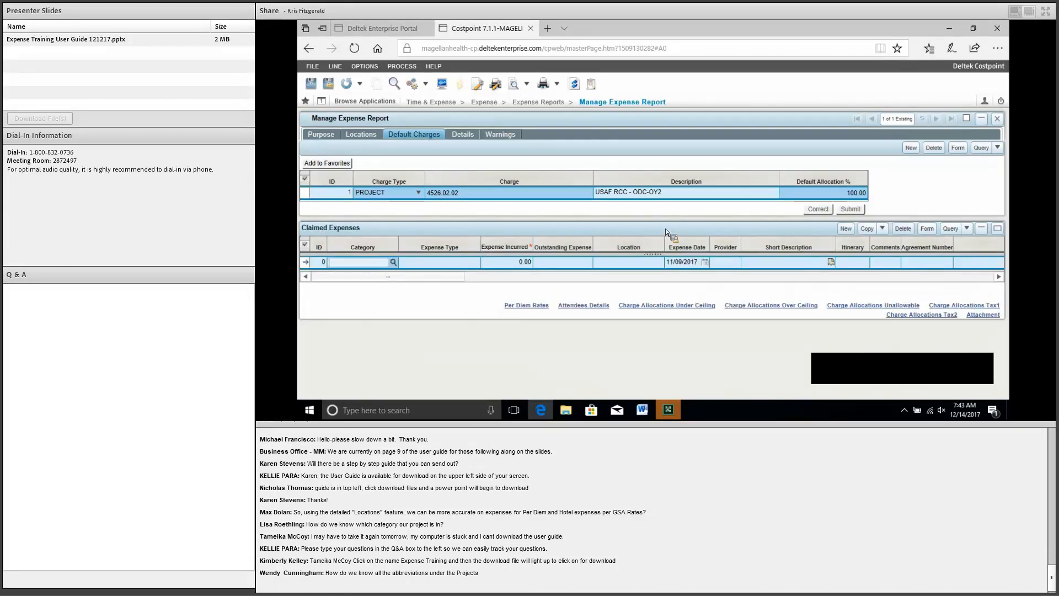
# Step: In form view, set the claimed expense category to Transportation and list its expense types
pyautogui.click(928, 228)
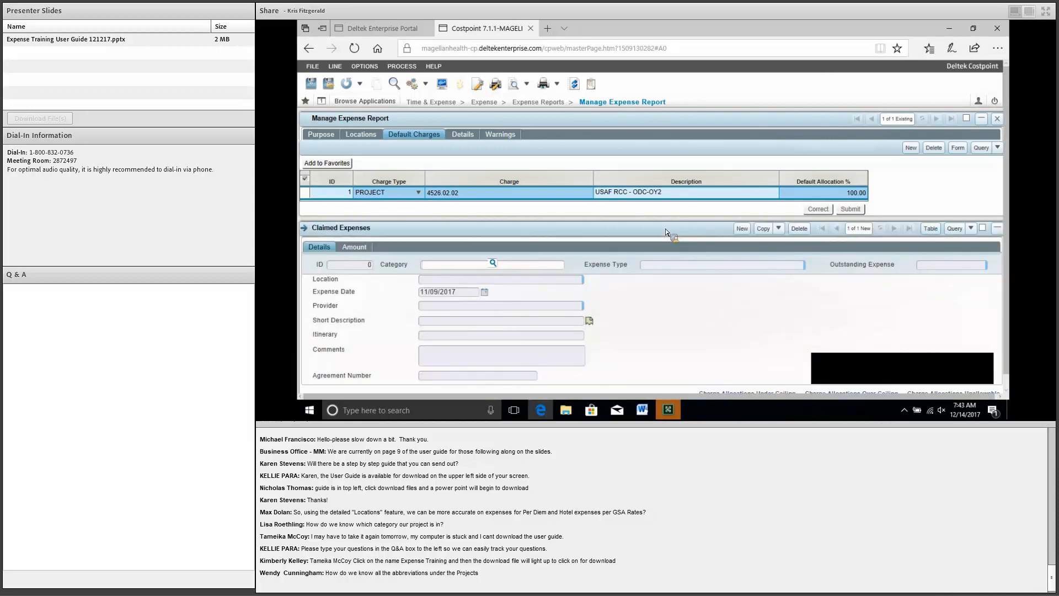
pyautogui.click(492, 263)
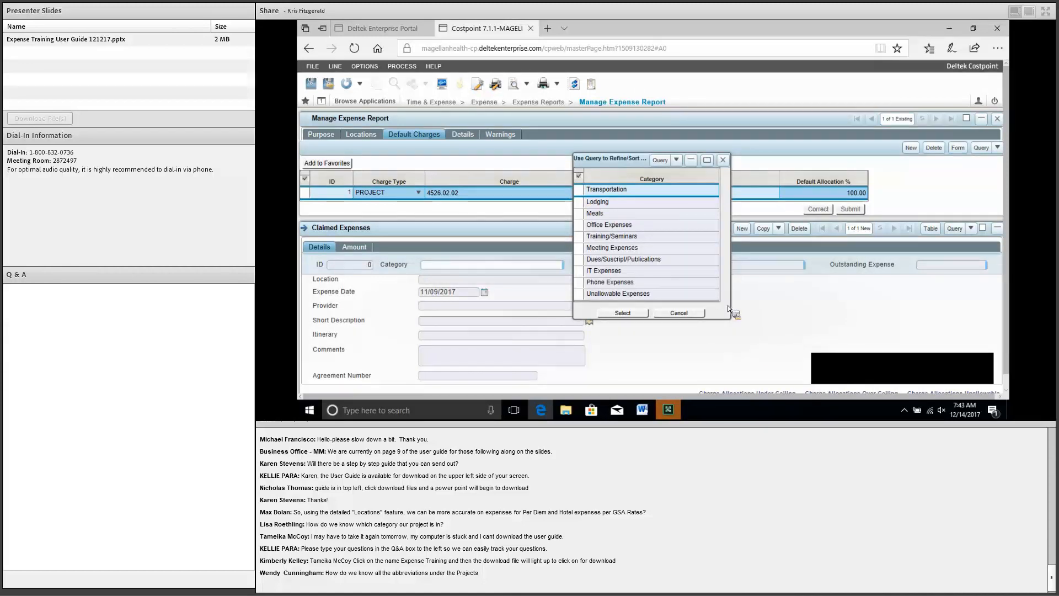
pyautogui.press('Return')
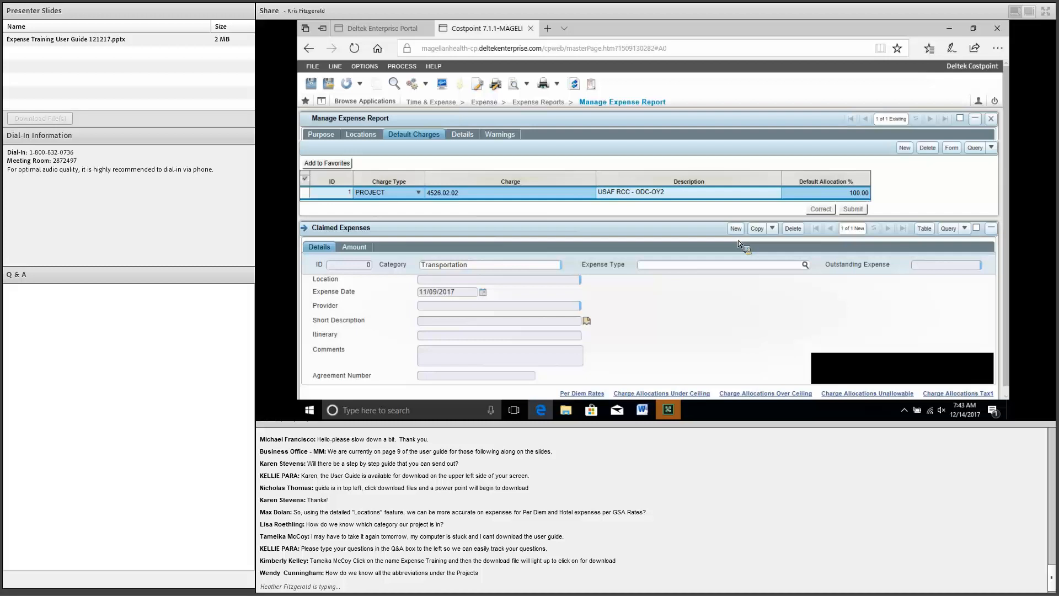
pyautogui.press('F4')
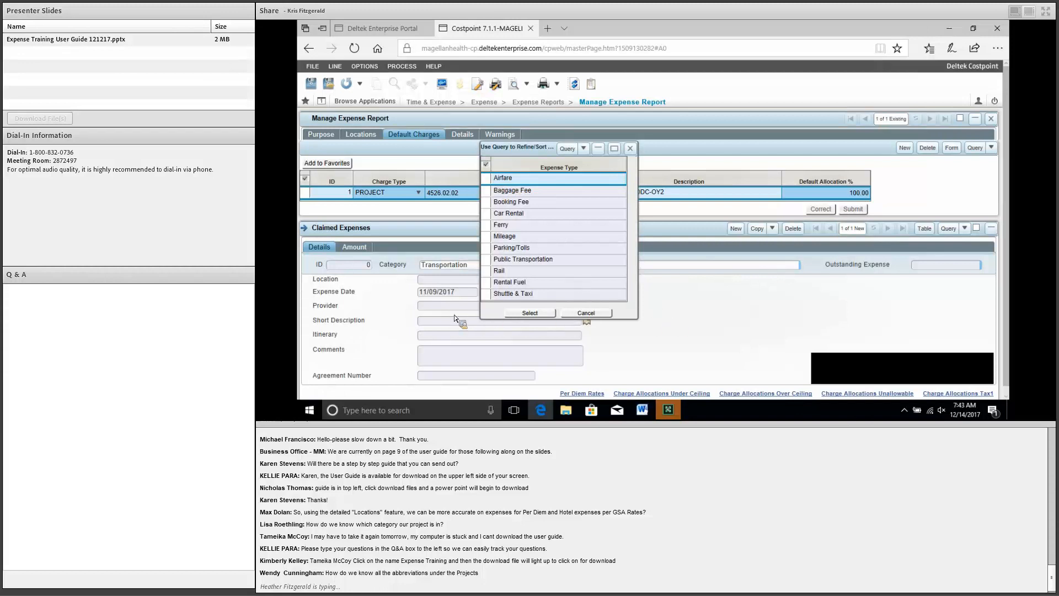
# Step: Choose Airfare as the claimed expense's type
pyautogui.press('Return')
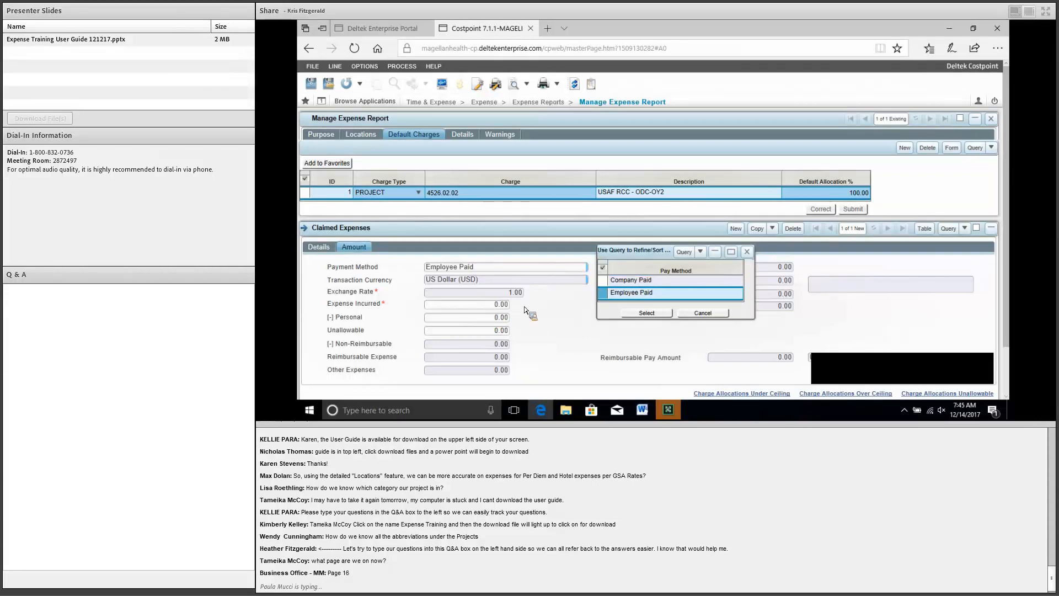
# Step: Make the expense Employee Paid with an incurred amount of 600.48 US dollars
pyautogui.press('Return')
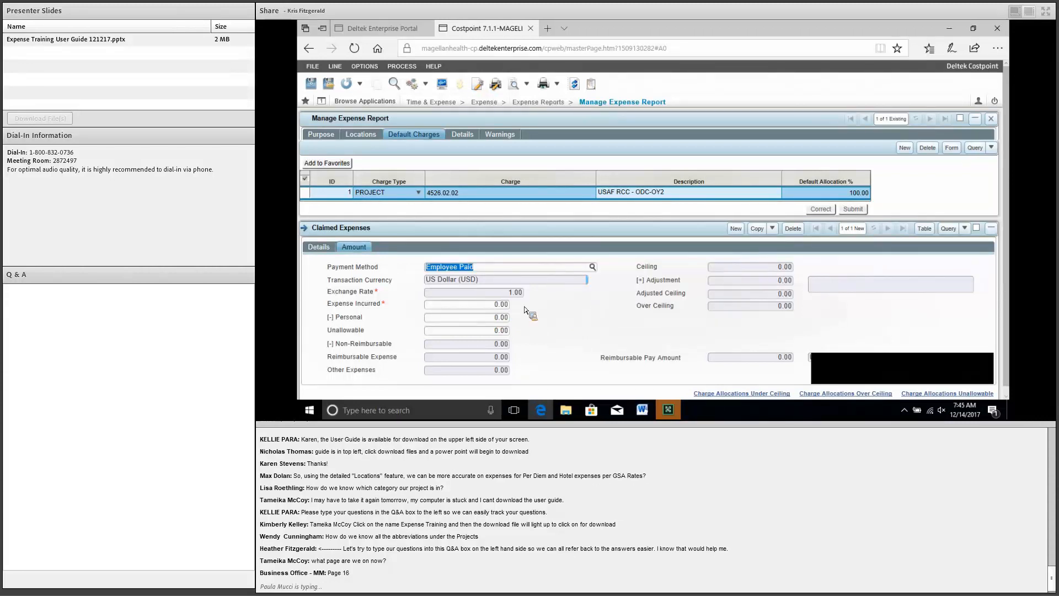
pyautogui.press('Tab')
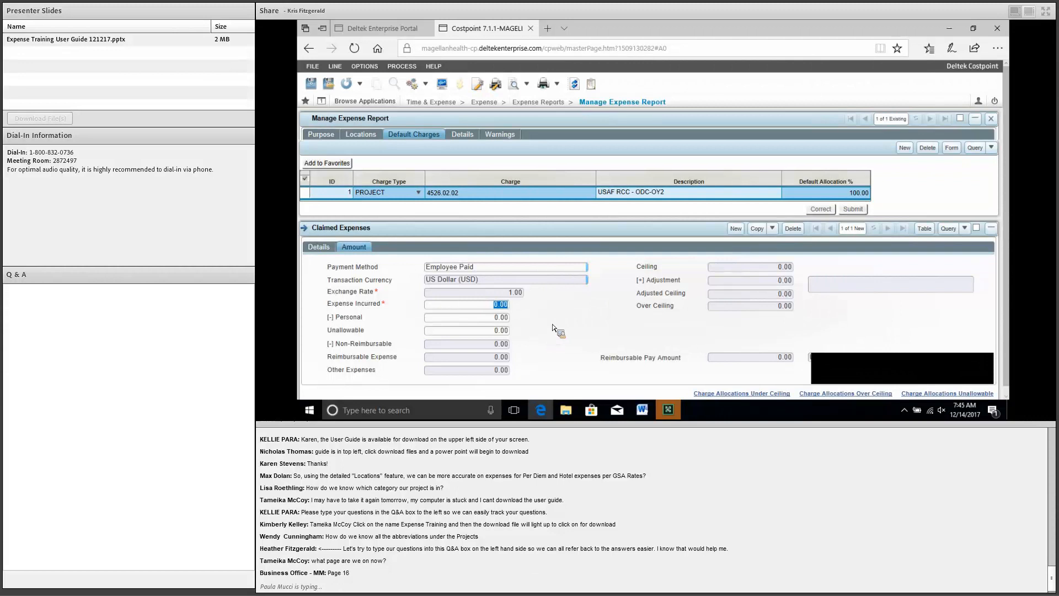
pyautogui.write('600.48')
pyautogui.click(679, 375)
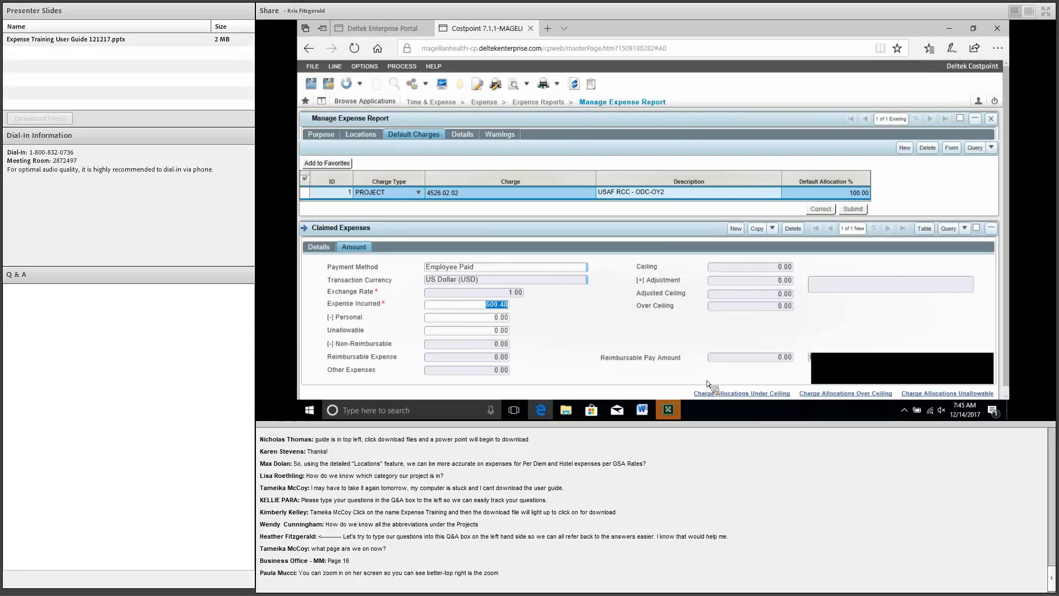
pyautogui.scroll(-1, 721, 388)
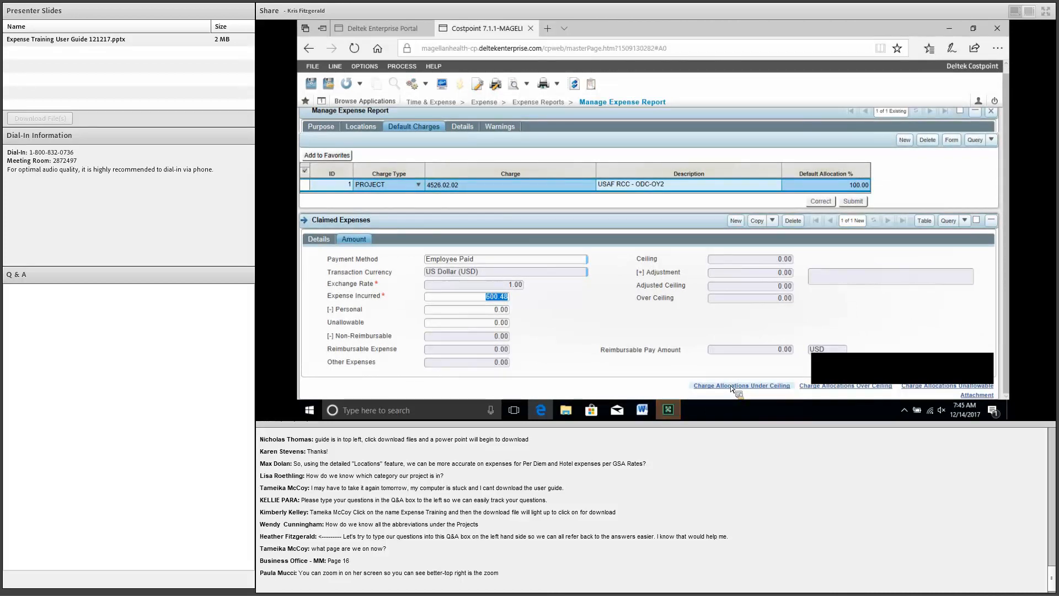
# Step: Set the airfare's under-ceiling charge allocation to charge type Airfare/Ferry/Rail - Direct
pyautogui.click(731, 387)
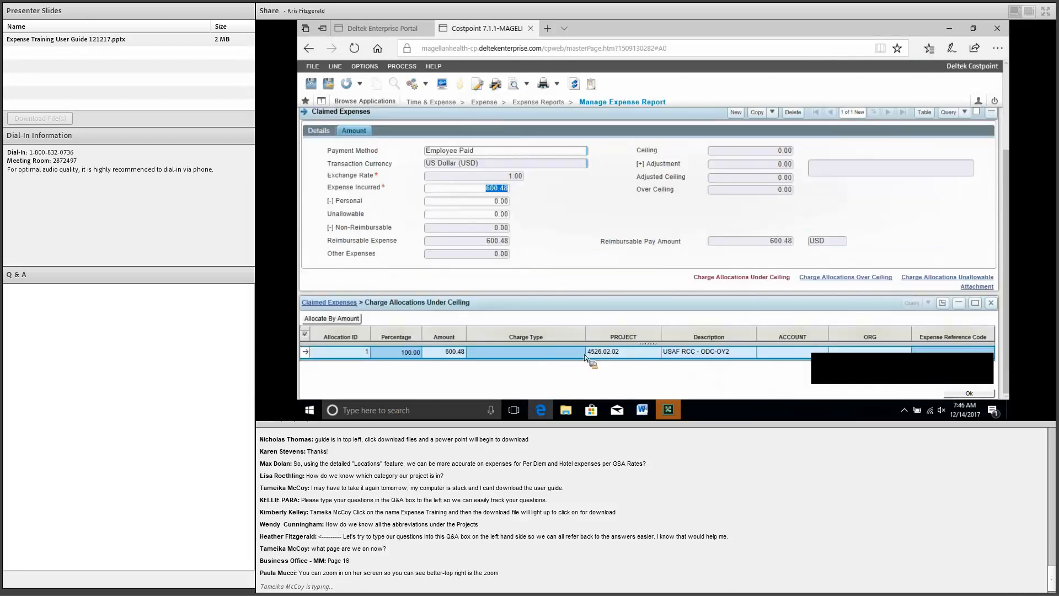
pyautogui.click(584, 356)
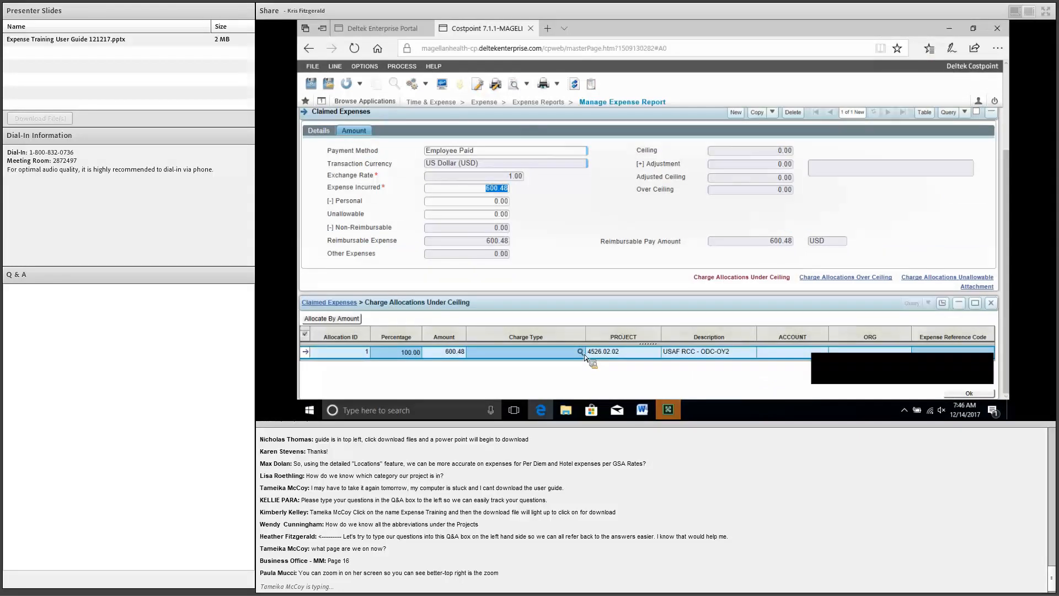
pyautogui.click(582, 353)
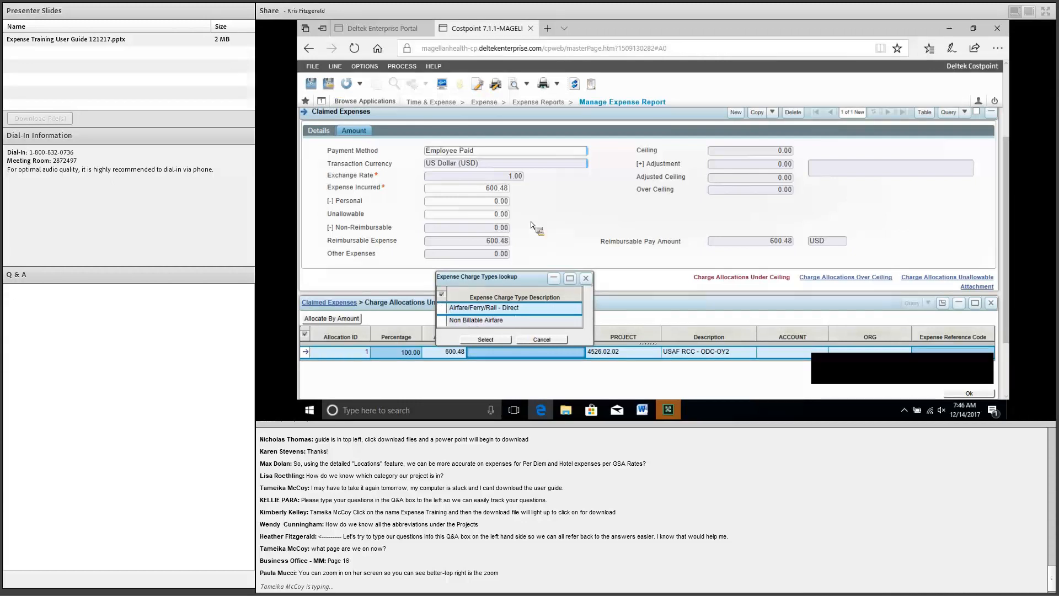
pyautogui.press('Return')
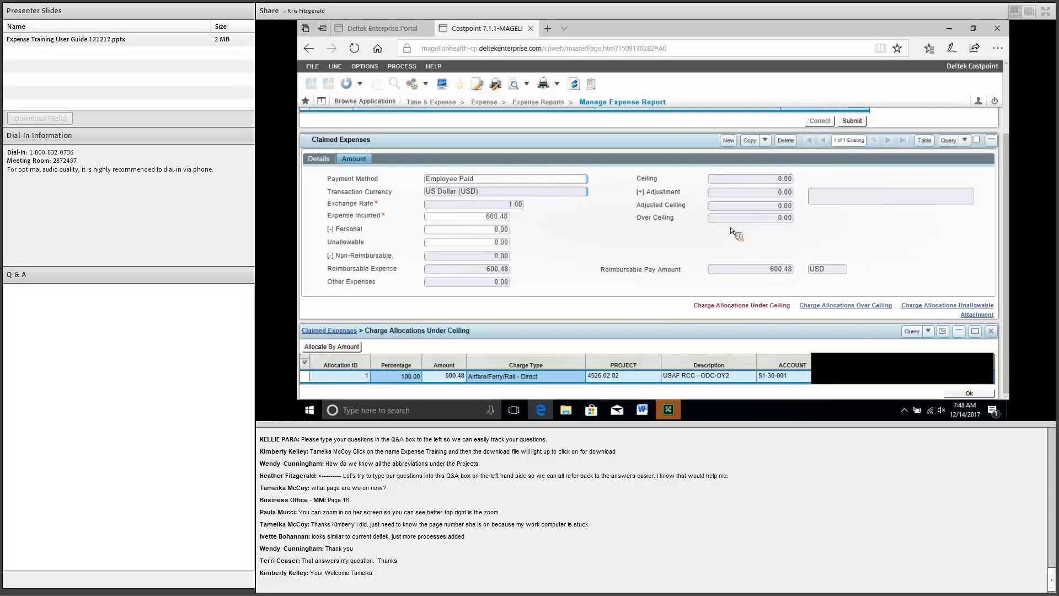
pyautogui.scroll(2, 730, 221)
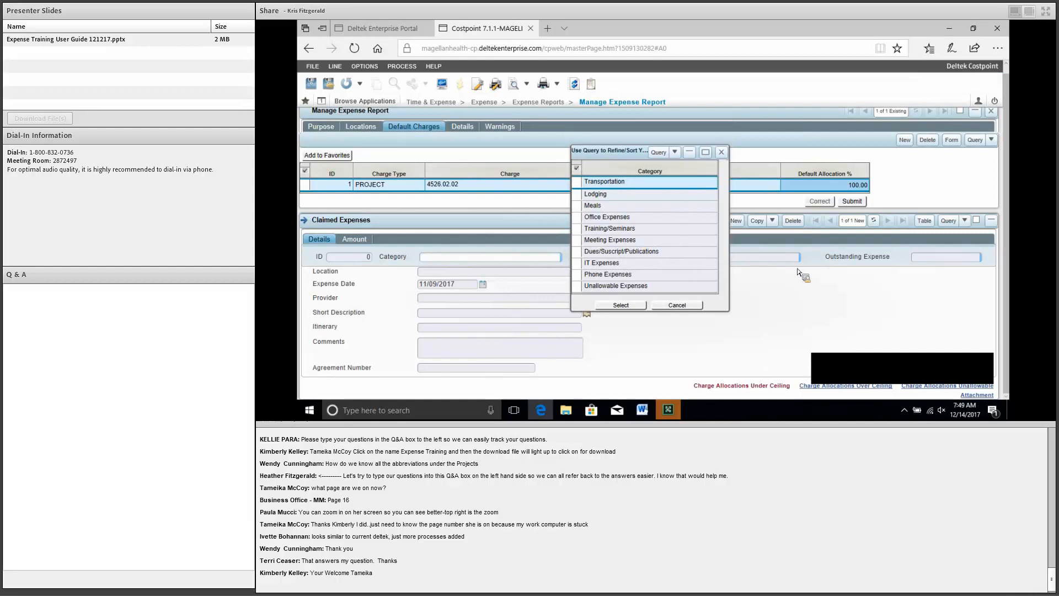
# Step: Set the new expense to category Transportation, expense type Mileage, and show its mileage details
pyautogui.press('Return')
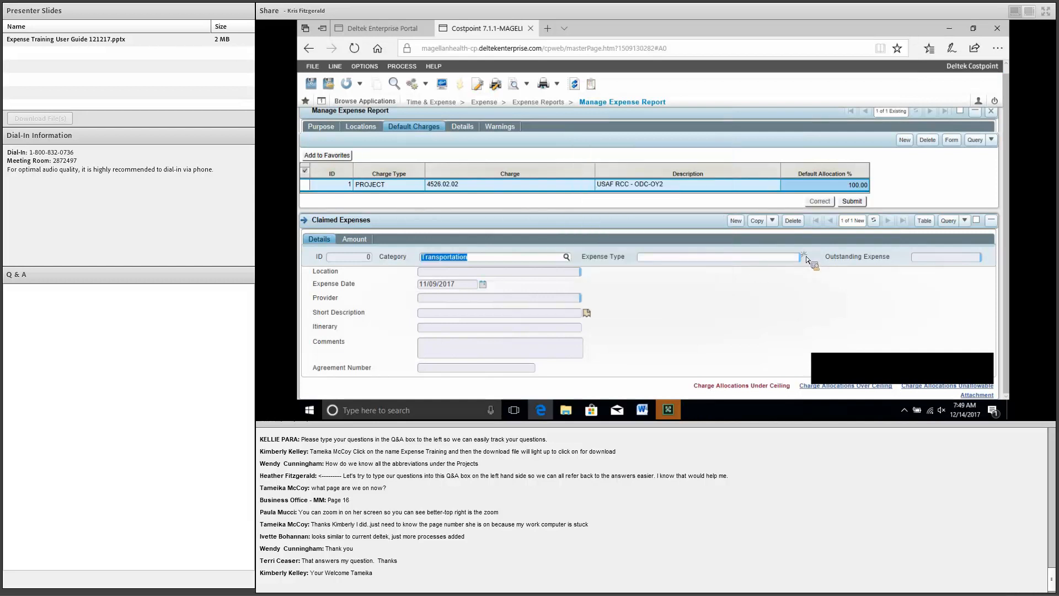
pyautogui.press('Tab')
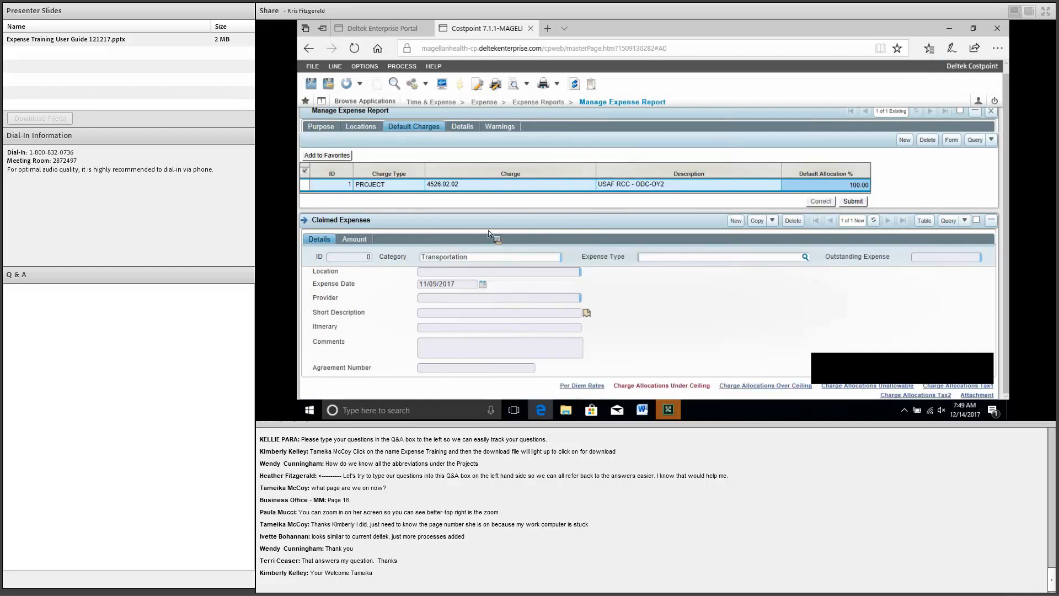
pyautogui.press('F4')
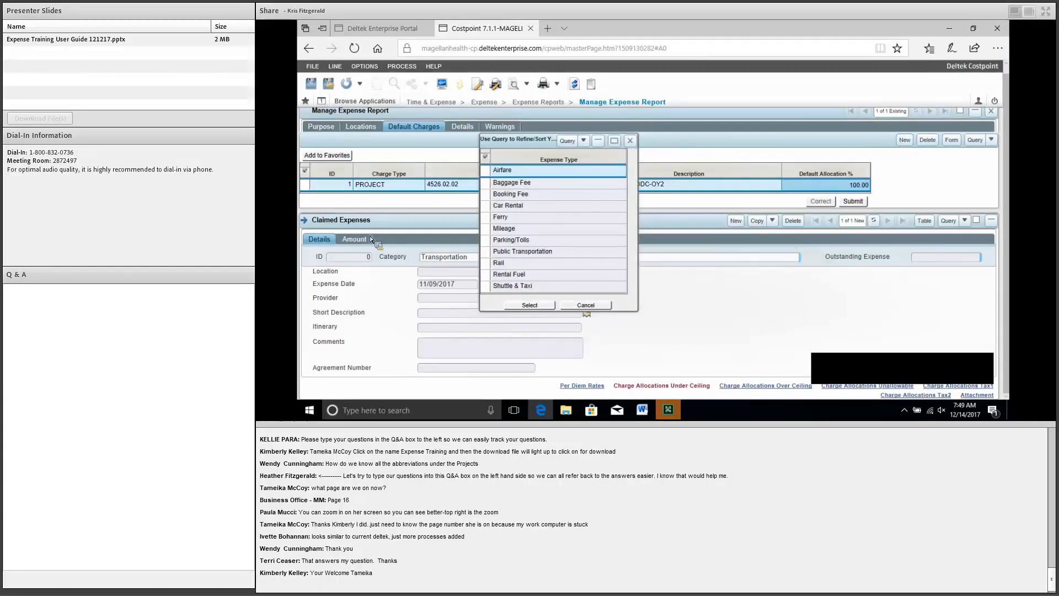
pyautogui.press('m')
pyautogui.press('Return')
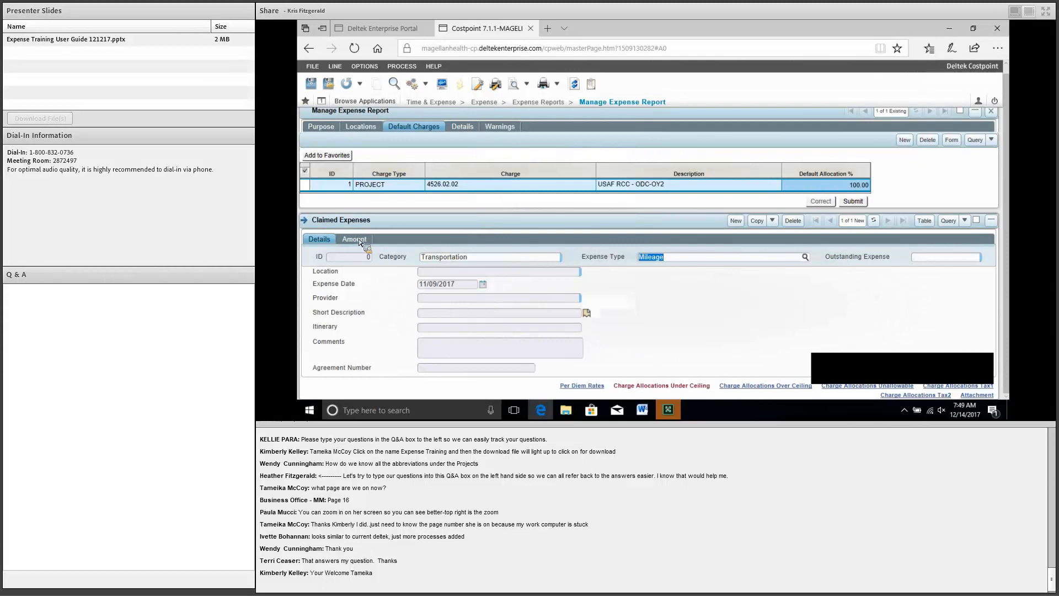
pyautogui.click(353, 239)
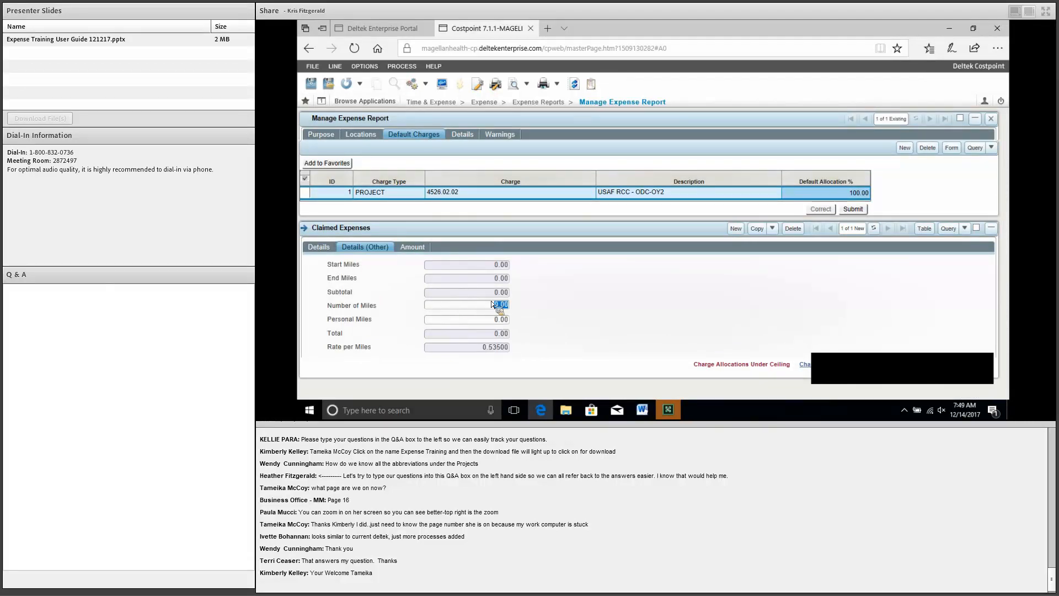
# Step: Enter 25 miles so the mileage expense claims 13.38
pyautogui.write('25')
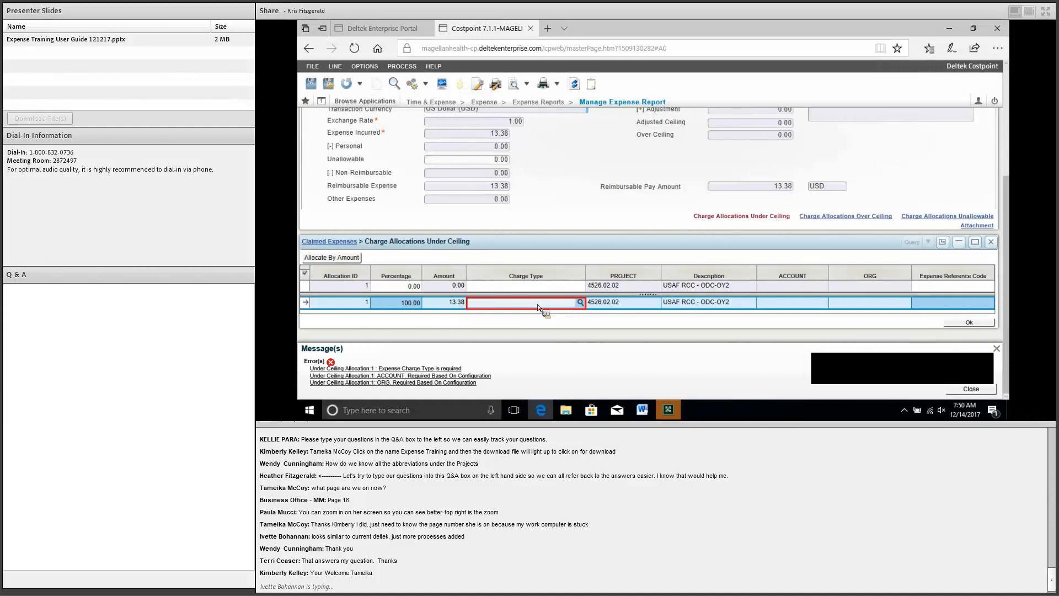
# Step: Charge the mileage allocation as Mileage - Direct, then start another blank claimed expense
pyautogui.click(582, 302)
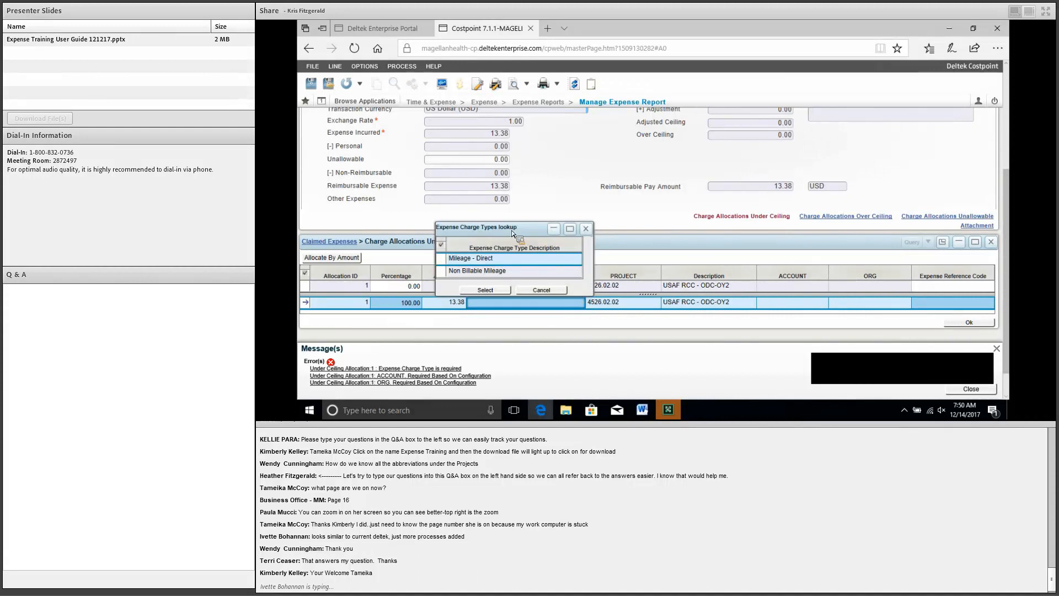
pyautogui.doubleClick(469, 258)
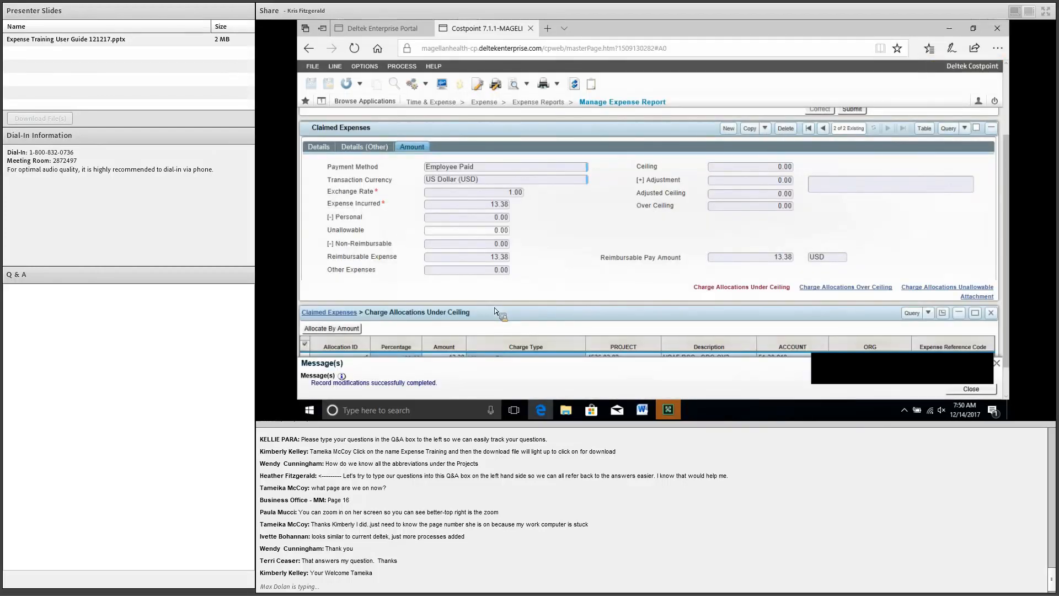
pyautogui.scroll(3, 531, 330)
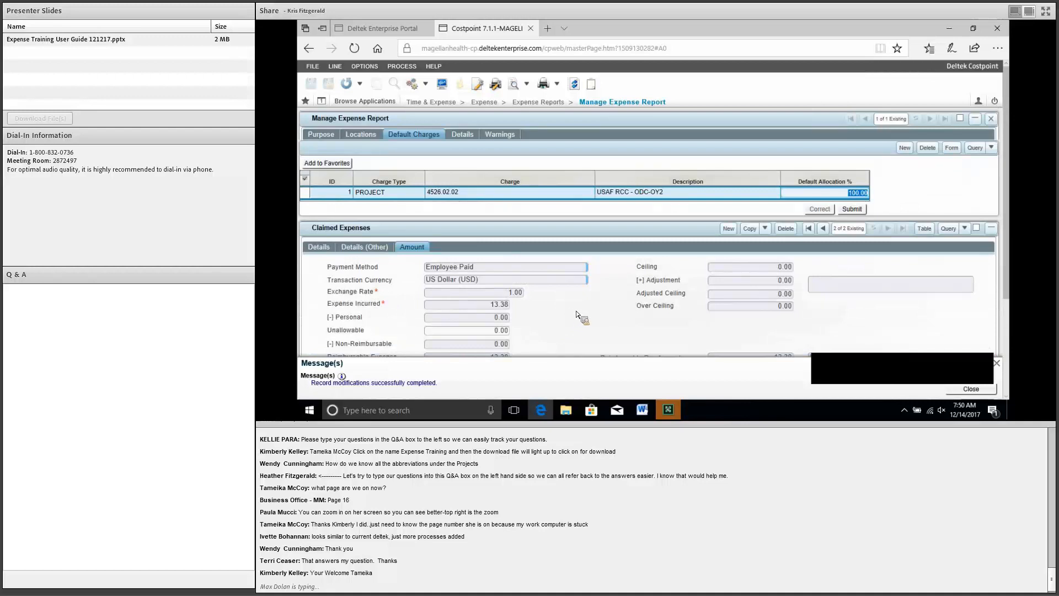
pyautogui.click(729, 229)
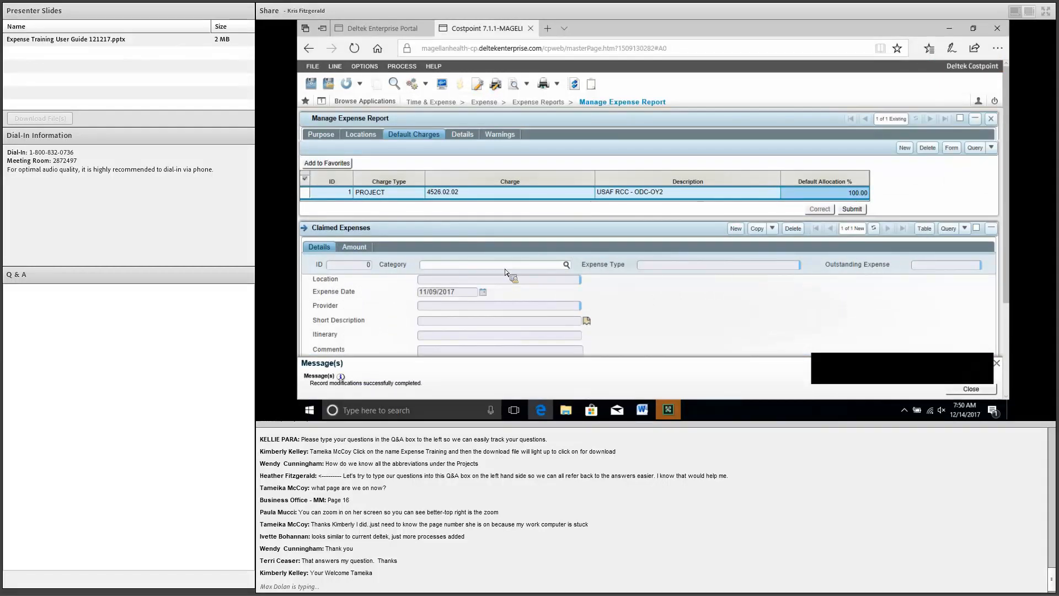
# Step: Choose Lodging as both the category and the expense type of the new expense
pyautogui.click(567, 266)
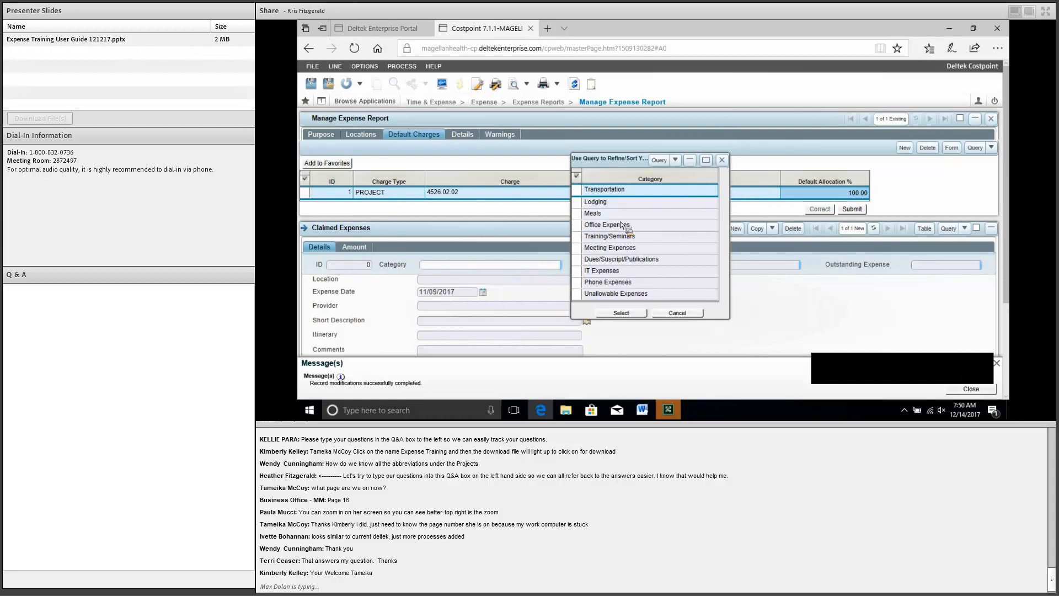
pyautogui.doubleClick(581, 205)
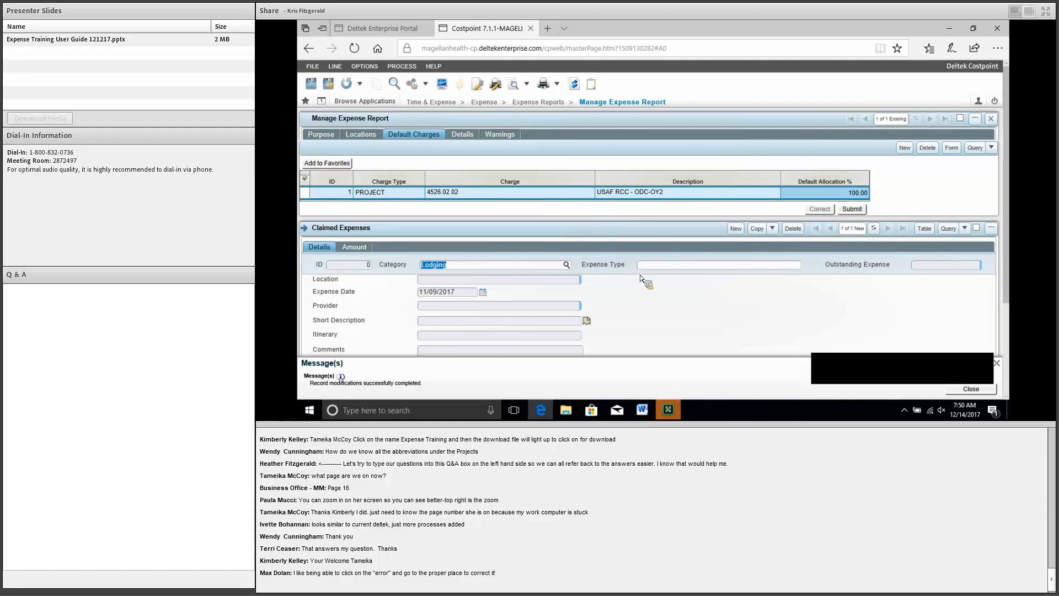
pyautogui.click(655, 266)
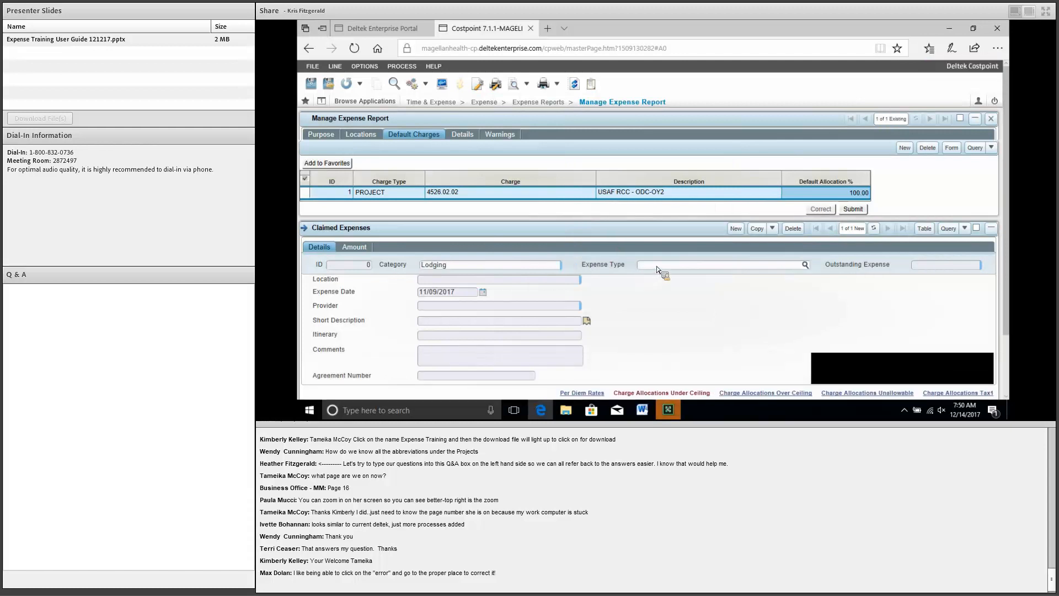
pyautogui.click(805, 265)
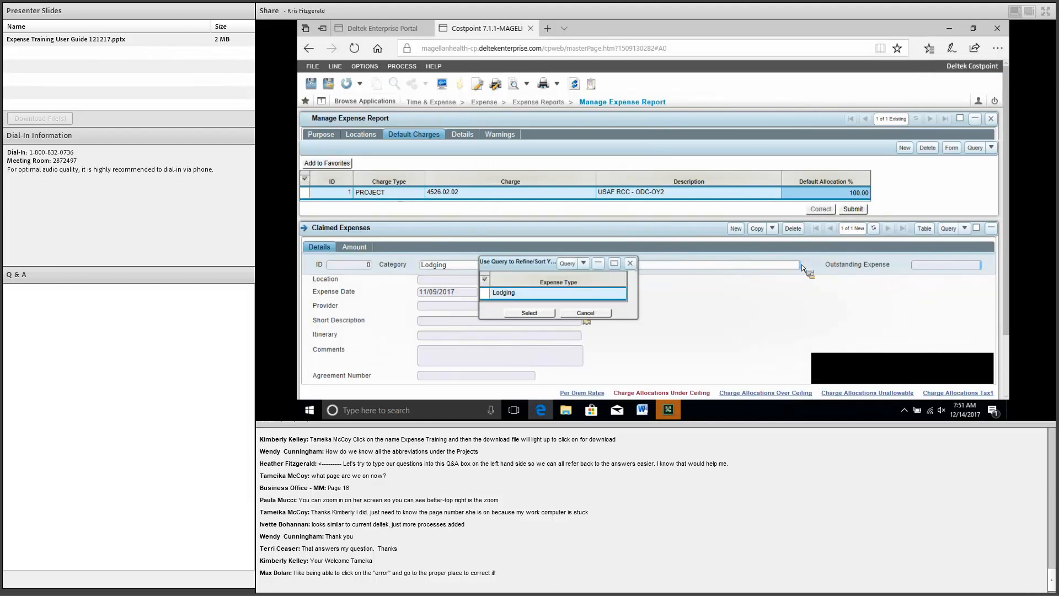
pyautogui.press('Return')
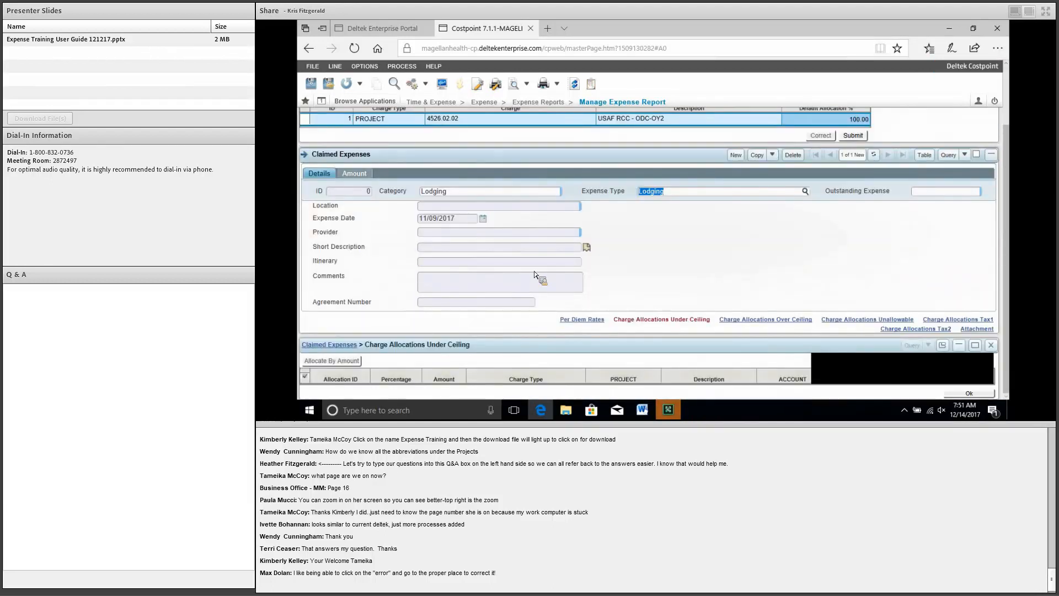
# Step: Enter 340.80 incurred for the lodging and show its room rates for 11/06–11/08/2017
pyautogui.click(354, 174)
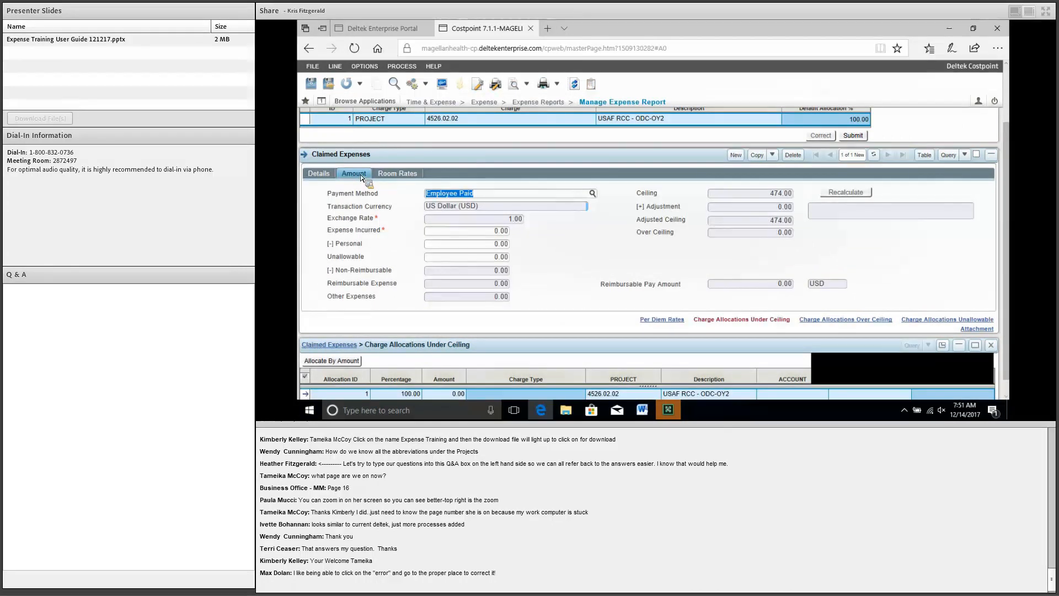
pyautogui.click(462, 234)
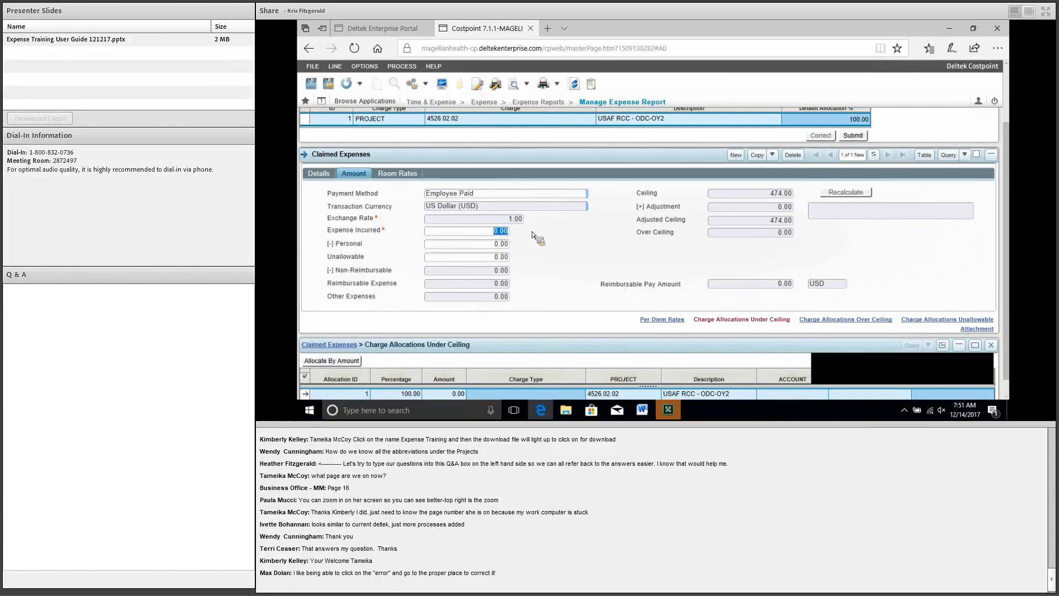
pyautogui.write('340.80')
pyautogui.click(560, 296)
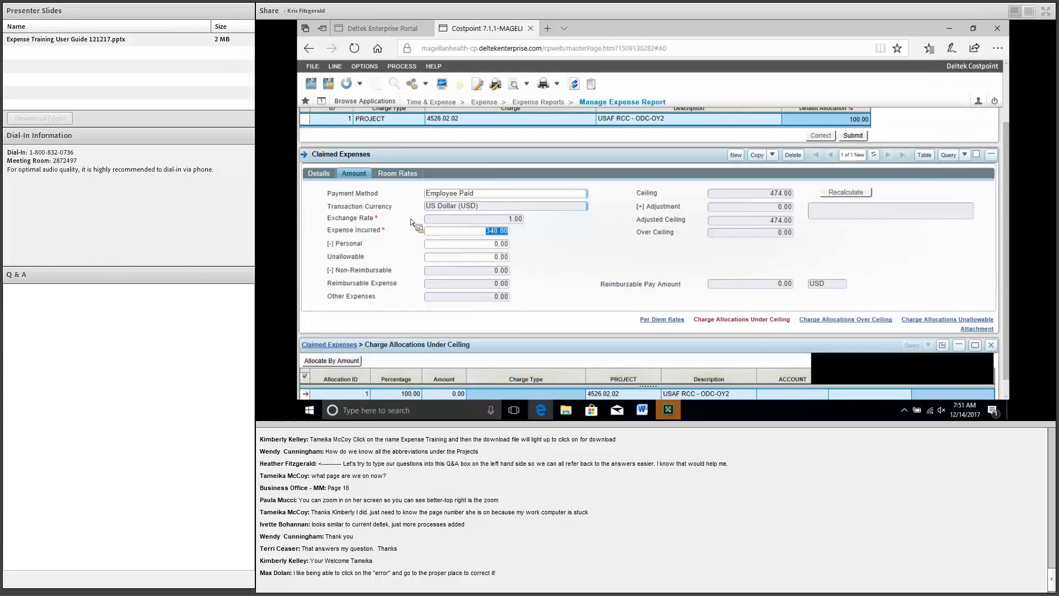
pyautogui.click(397, 173)
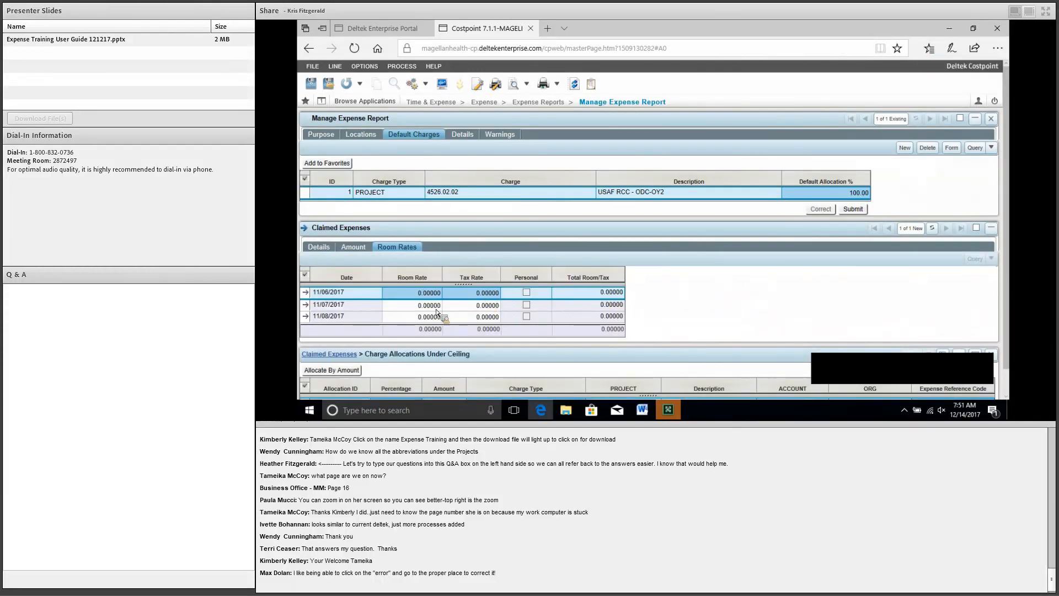
# Step: Give the 11/06/2017 night a 99 room rate and a 14.6 tax rate
pyautogui.click(414, 294)
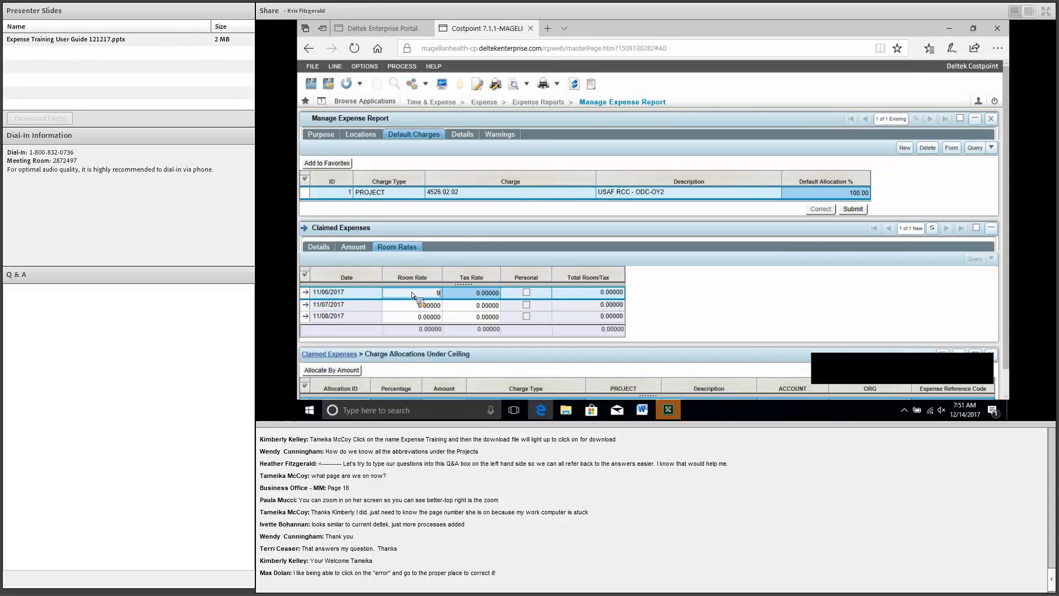
pyautogui.write('99')
pyautogui.press('Tab')
pyautogui.write('1')
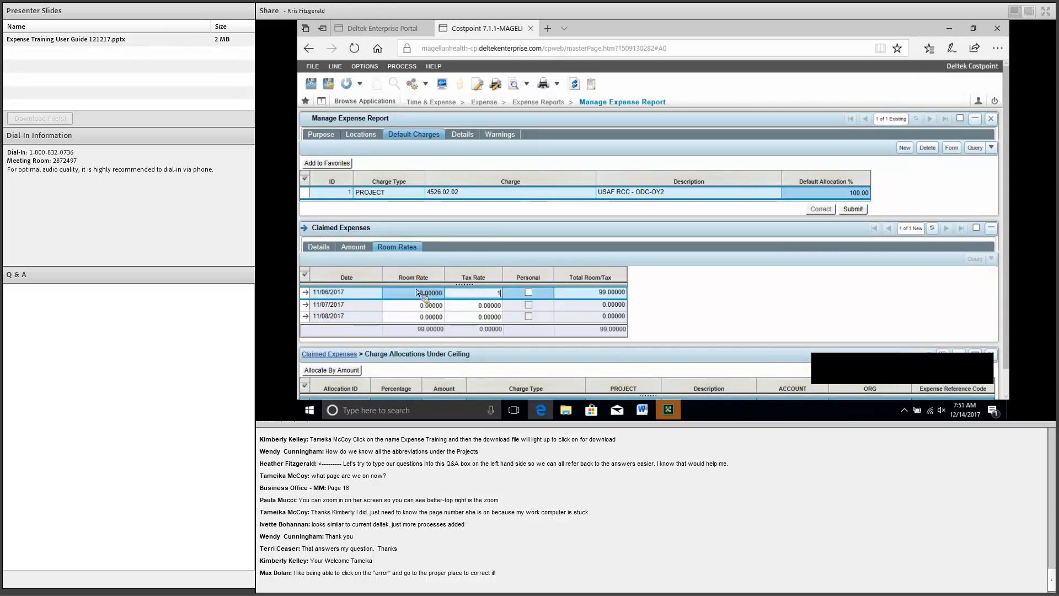
pyautogui.write('4.6')
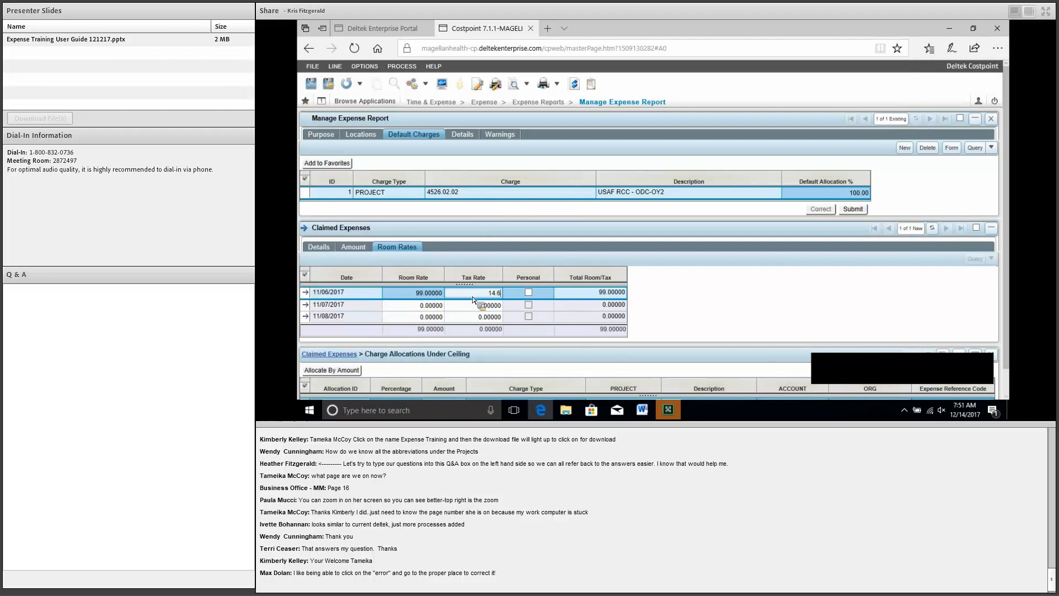
pyautogui.hotkey('shift', 'Tab')
pyautogui.hotkey('ctrl', 'c')
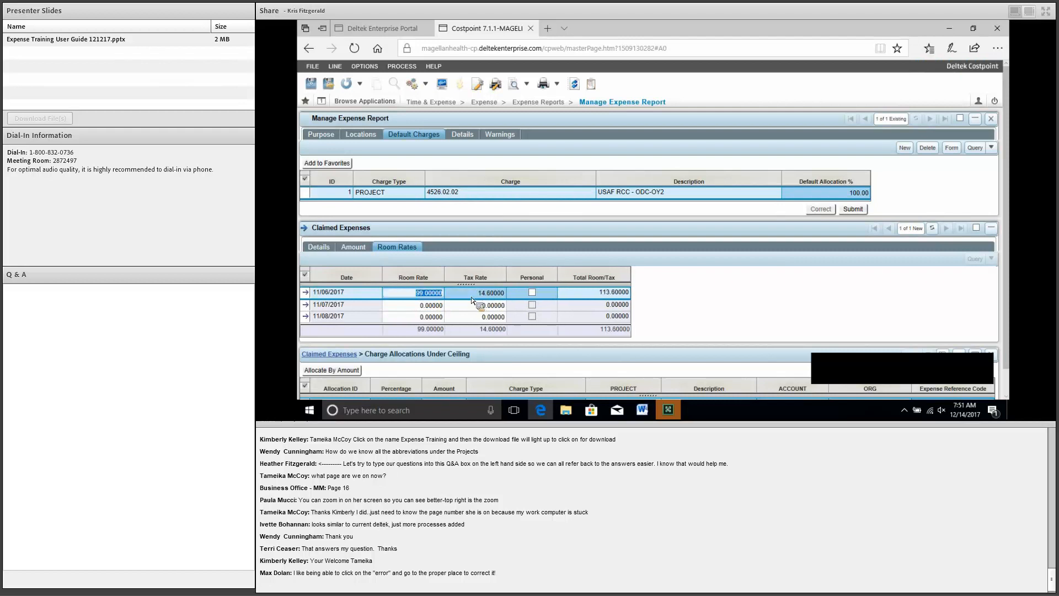
# Step: Copy the 99.00000 room rate and 14.60000 tax rate into the 11/07 and 11/08 nights
pyautogui.click(422, 304)
pyautogui.hotkey('ctrl', 'v')
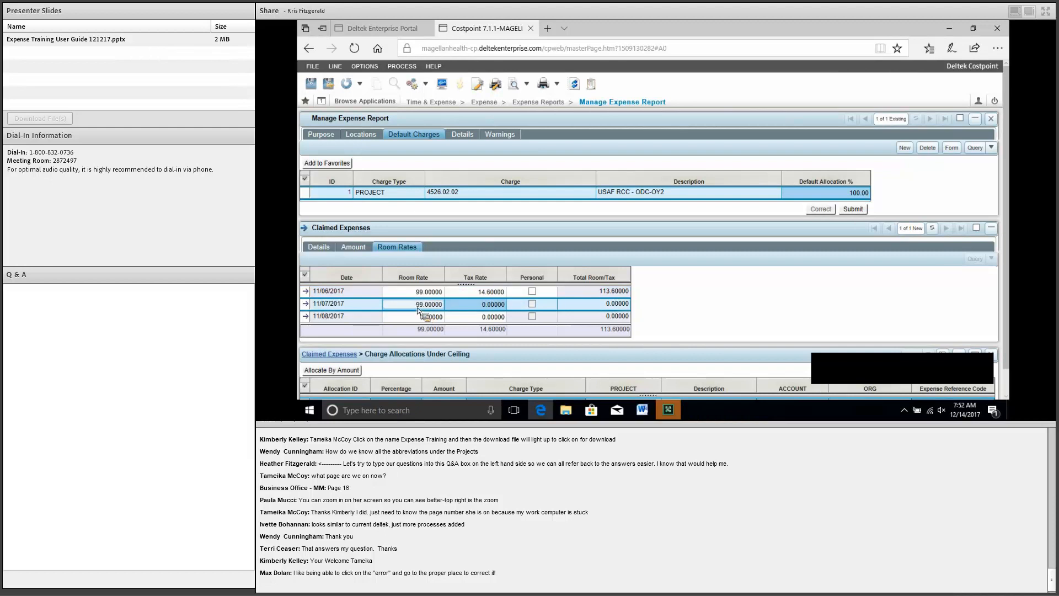
pyautogui.click(426, 317)
pyautogui.hotkey('ctrl', 'v')
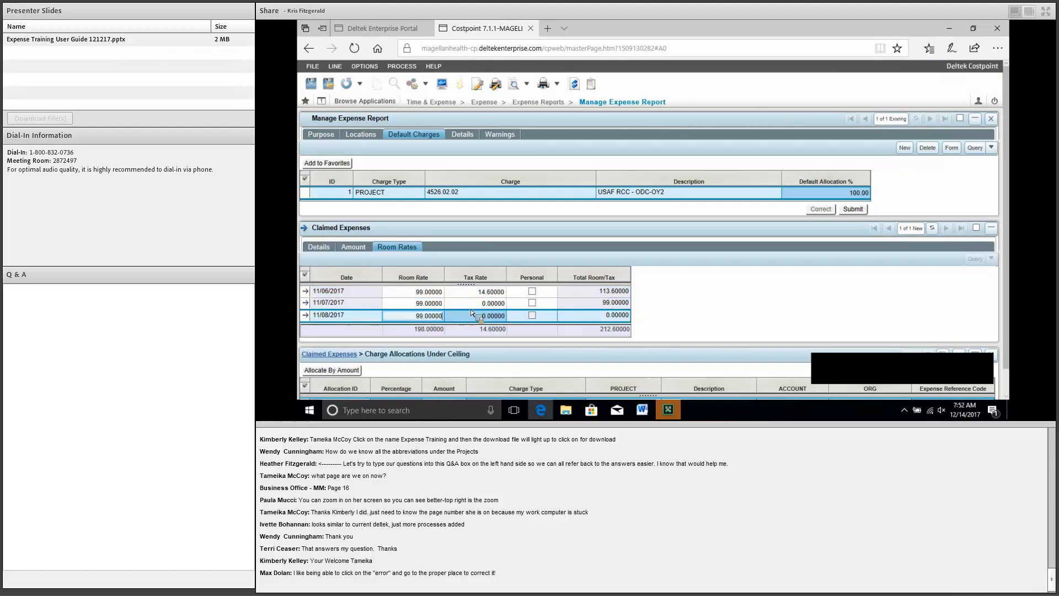
pyautogui.scroll(-1, 740, 314)
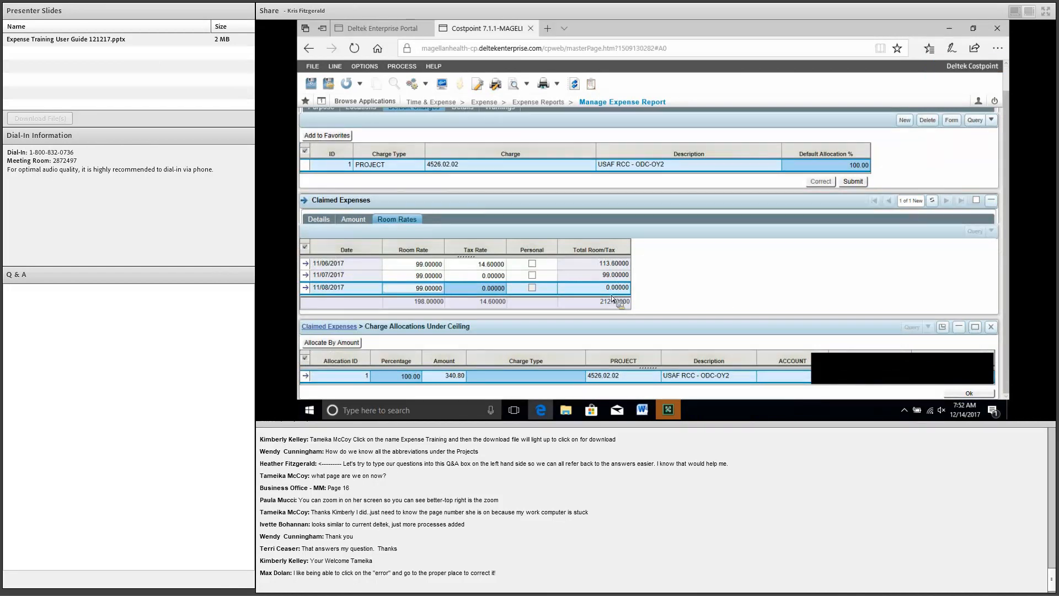
pyautogui.click(479, 265)
pyautogui.hotkey('ctrl', 'c')
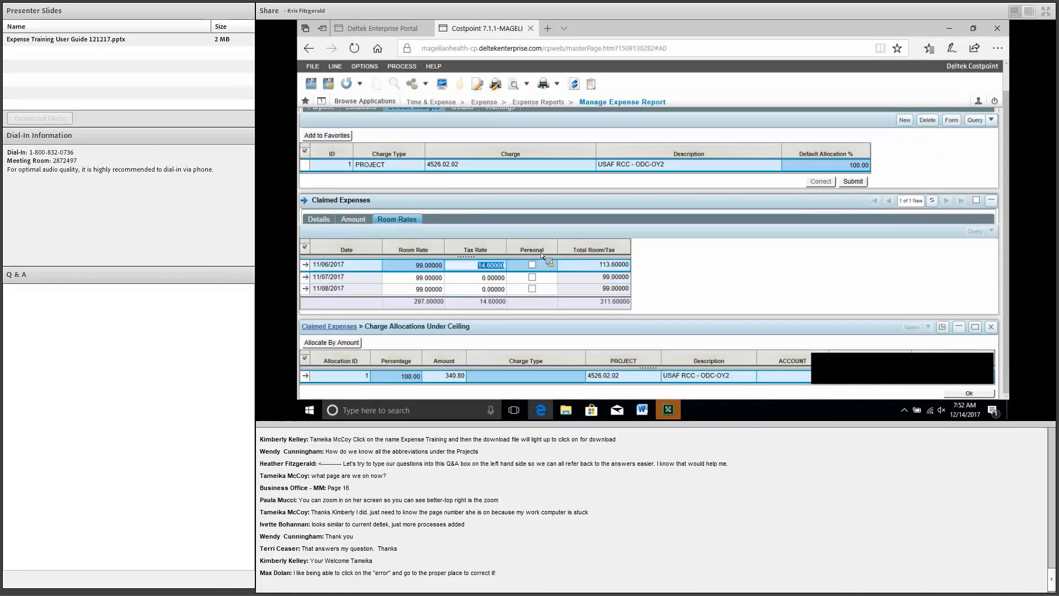
pyautogui.click(480, 277)
pyautogui.hotkey('ctrl', 'v')
pyautogui.click(480, 288)
pyautogui.hotkey('ctrl', 'v')
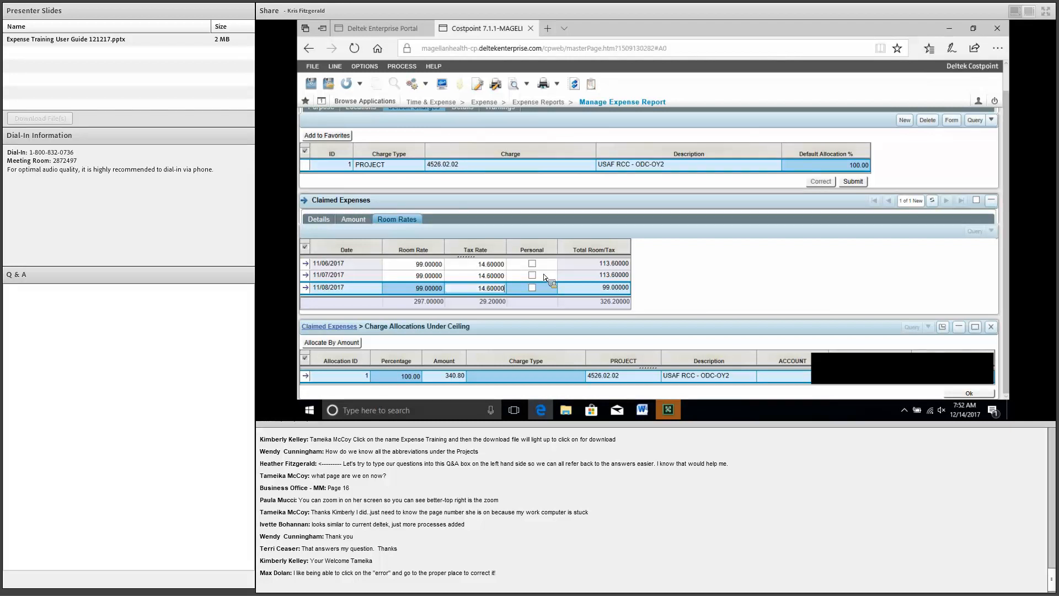
# Step: Set the lodging allocation's charge type to Lodging - Direct and save the expense
pyautogui.click(552, 377)
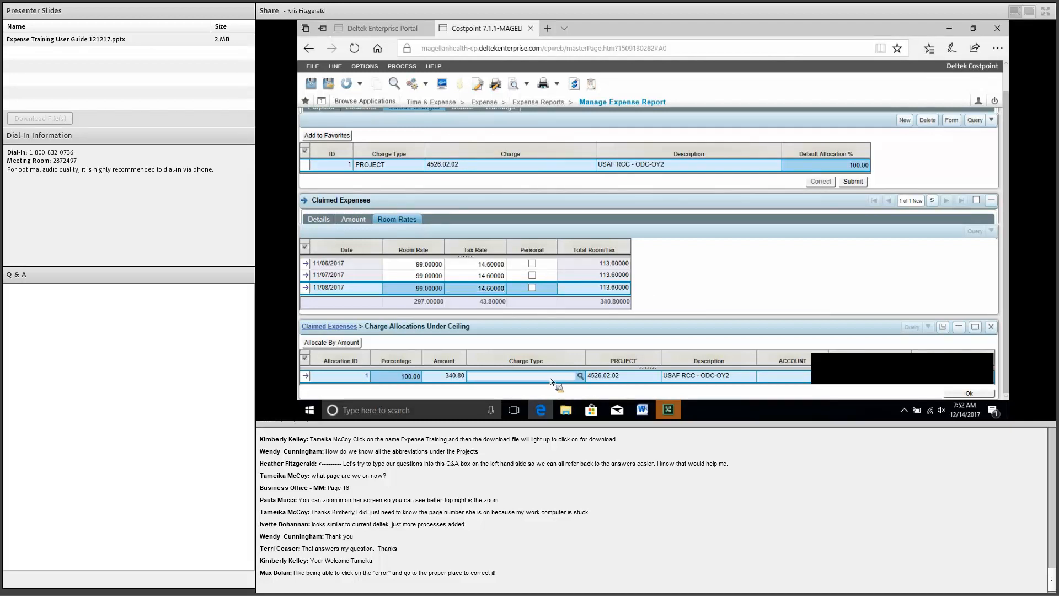
pyautogui.click(580, 375)
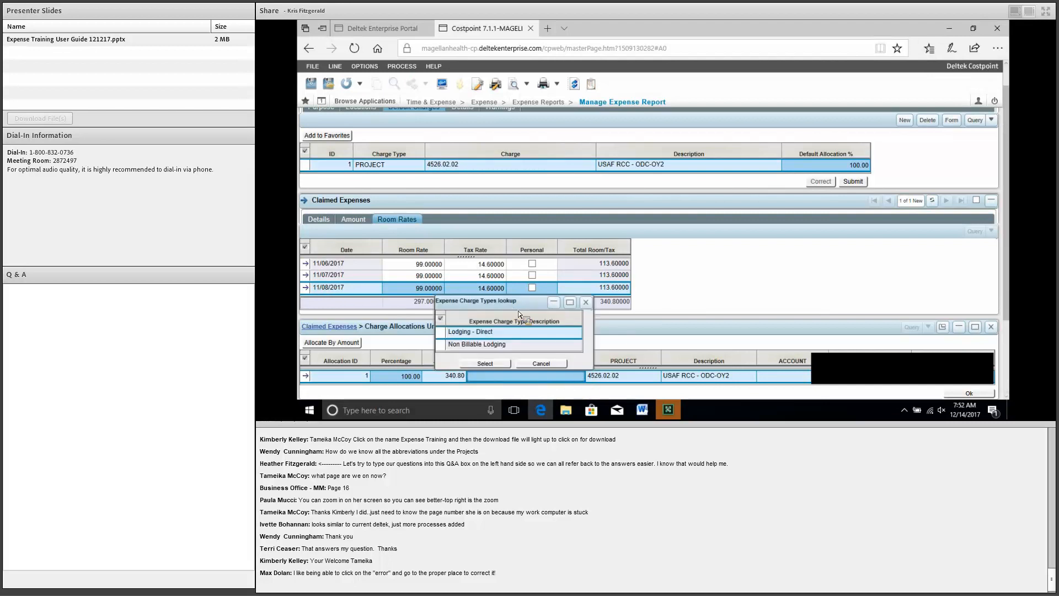
pyautogui.press('Return')
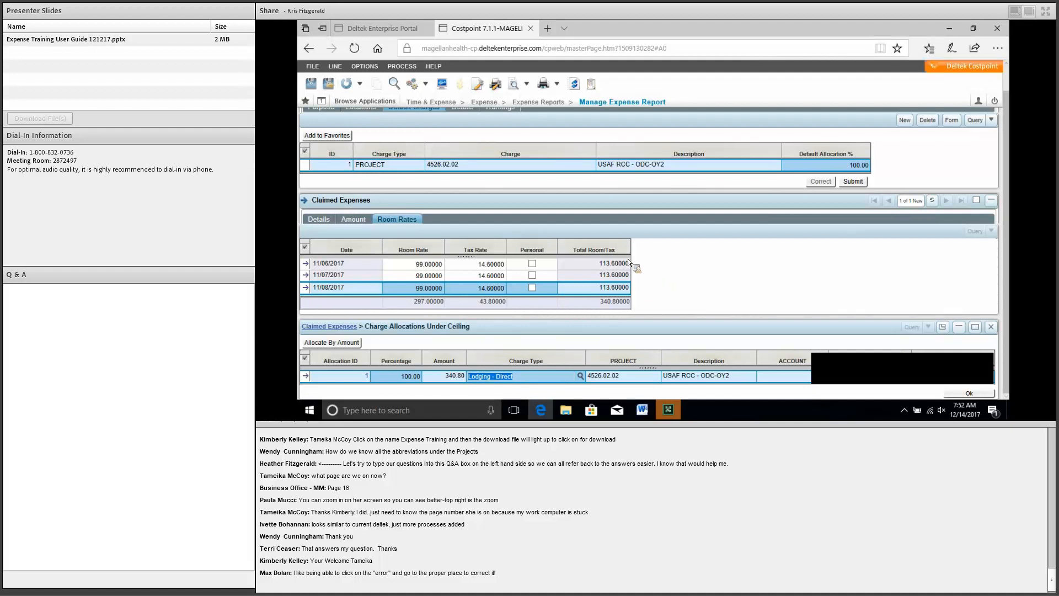
pyautogui.click(329, 84)
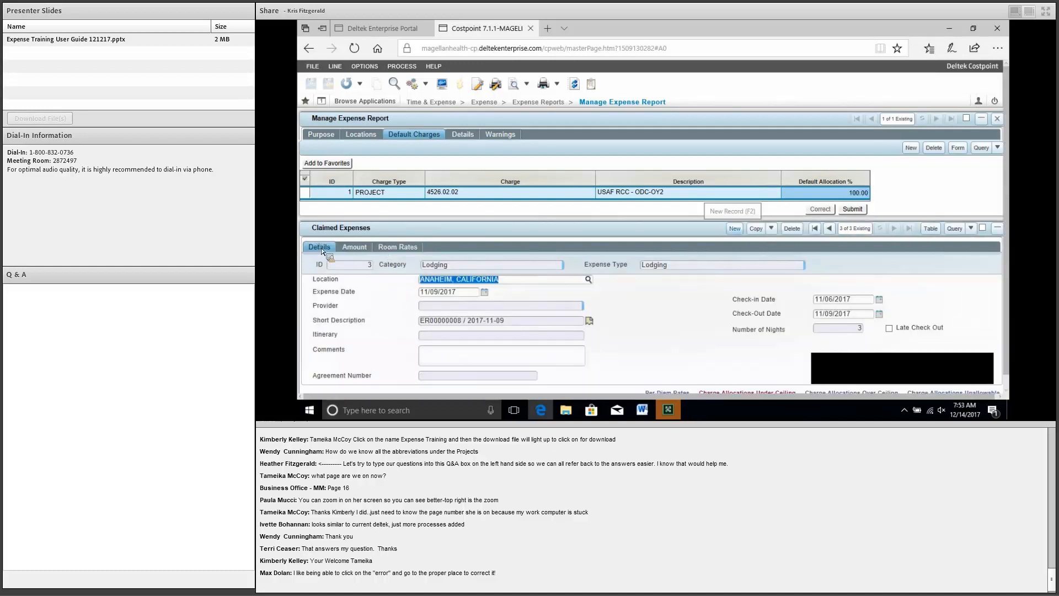
# Step: Start a new claimed expense with category Transportation, making a first attempt at Parking/Tolls
pyautogui.click(736, 231)
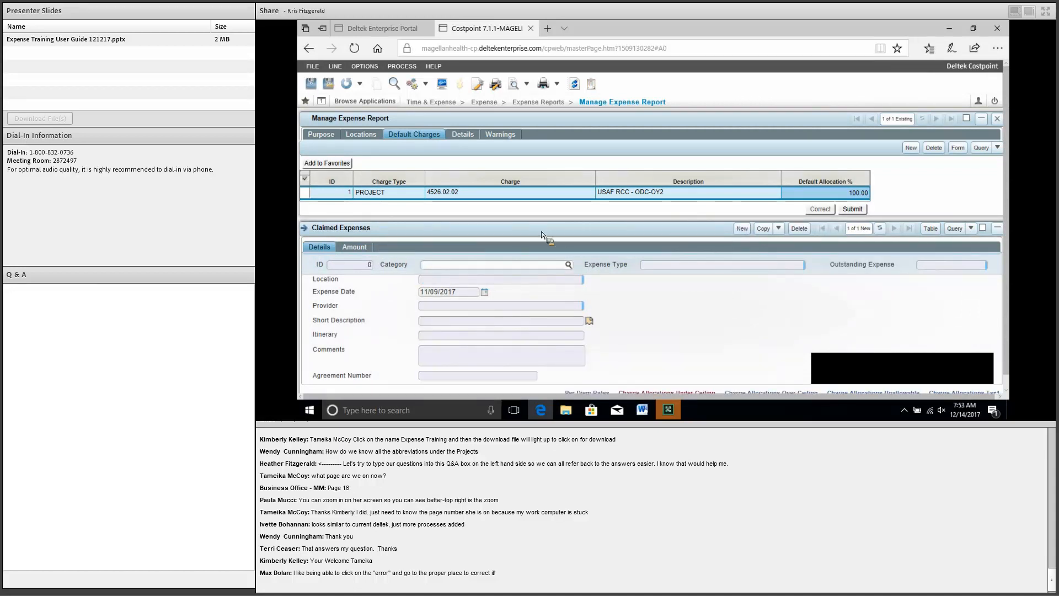
pyautogui.click(569, 264)
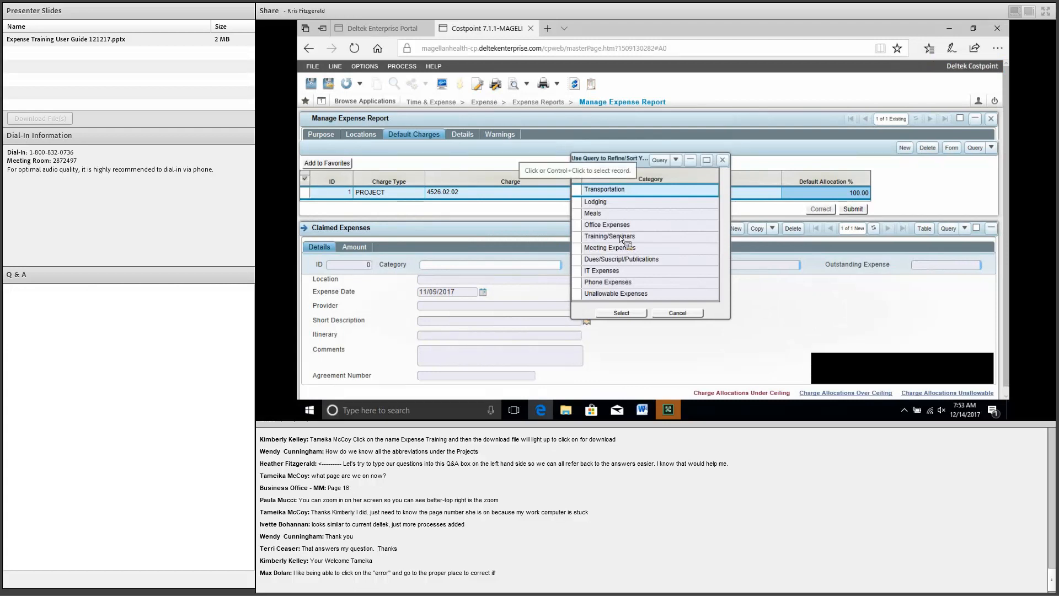
pyautogui.doubleClick(629, 190)
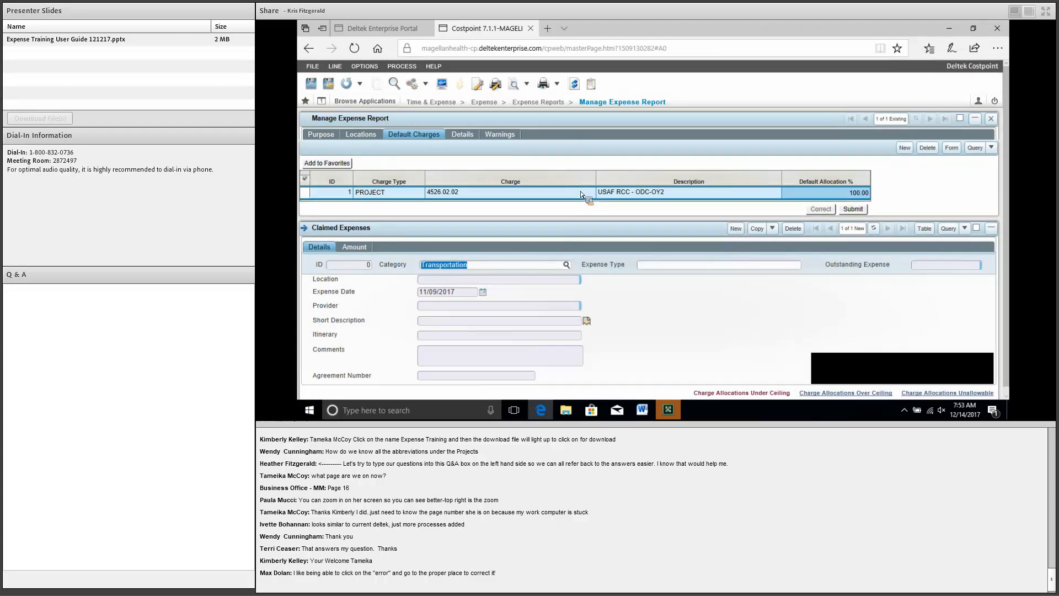
pyautogui.press('Tab')
pyautogui.click(805, 265)
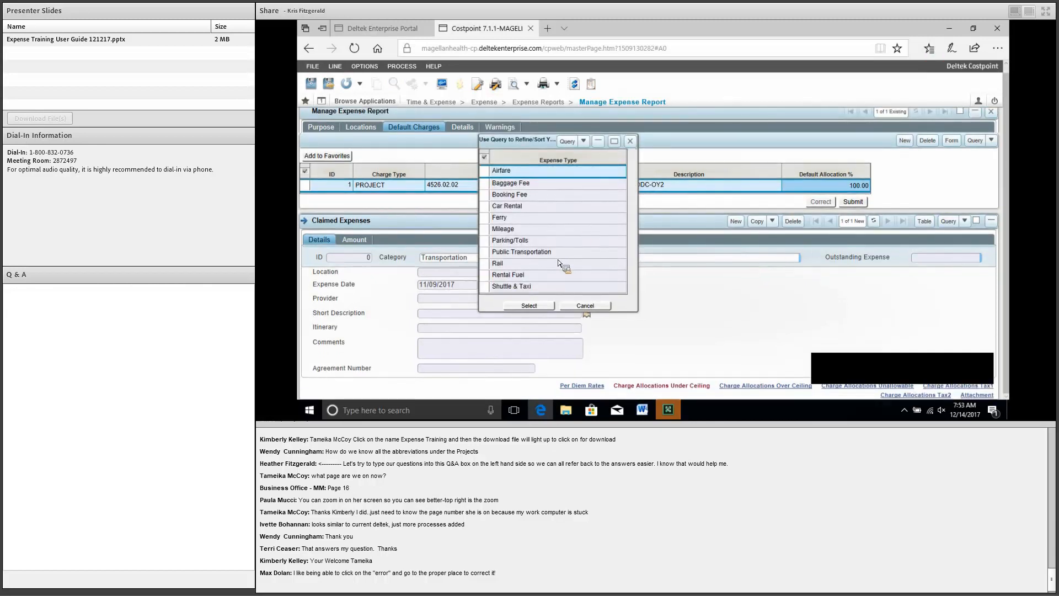
pyautogui.click(584, 243)
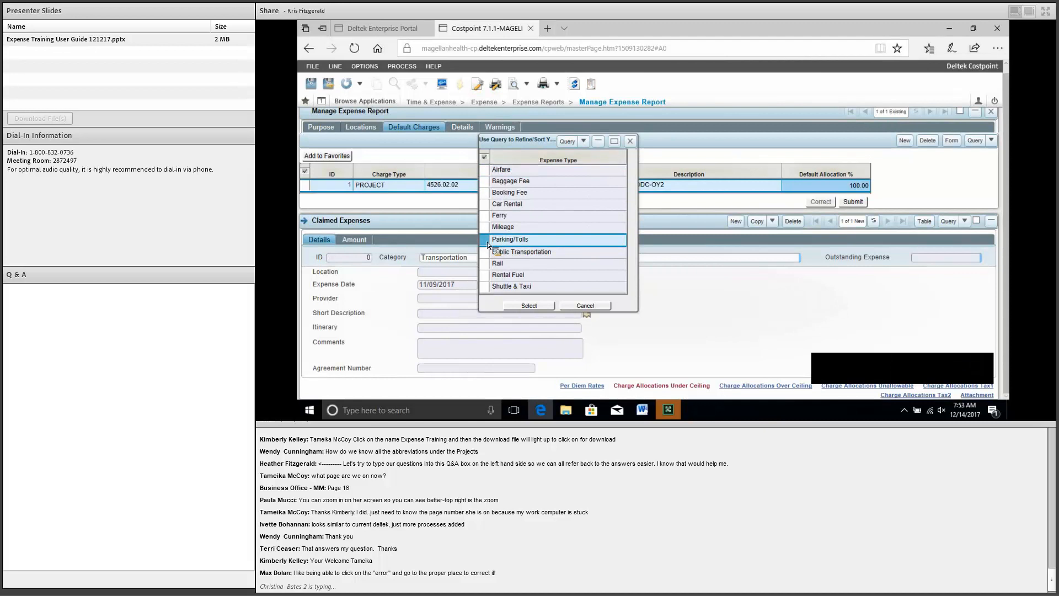
pyautogui.click(583, 306)
# Step: Clear and reselect Transportation, then choose Parking/Tolls as the expense type
pyautogui.doubleClick(464, 258)
pyautogui.press('Delete')
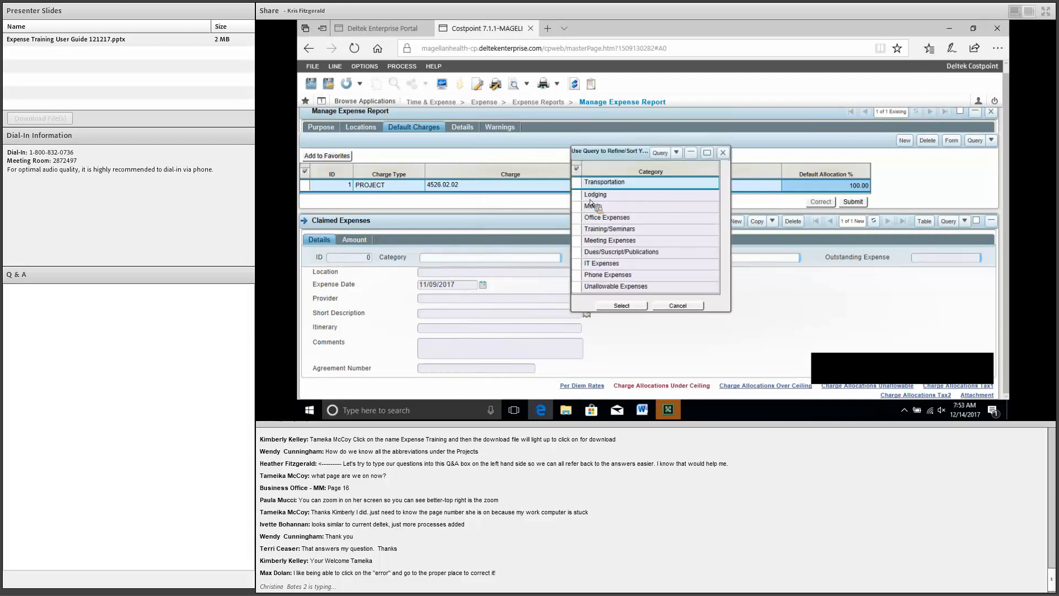
pyautogui.doubleClick(577, 183)
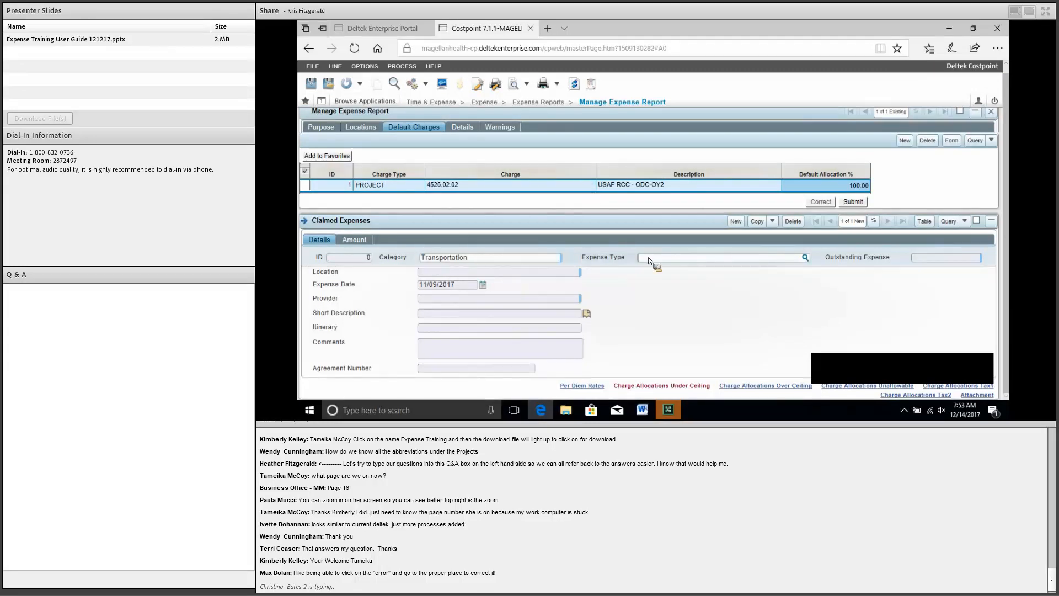
pyautogui.click(806, 259)
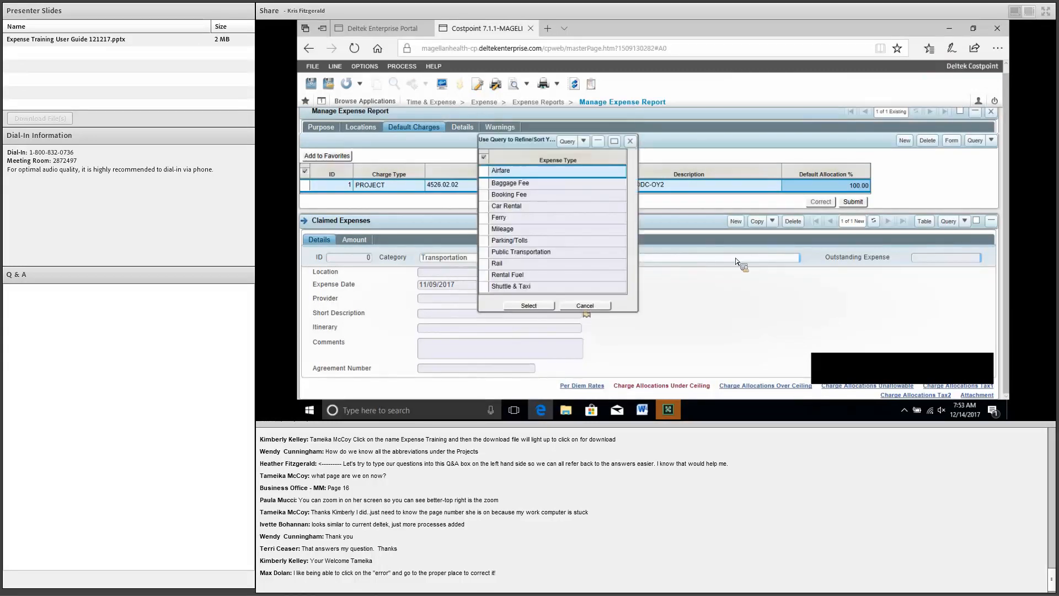
pyautogui.doubleClick(515, 241)
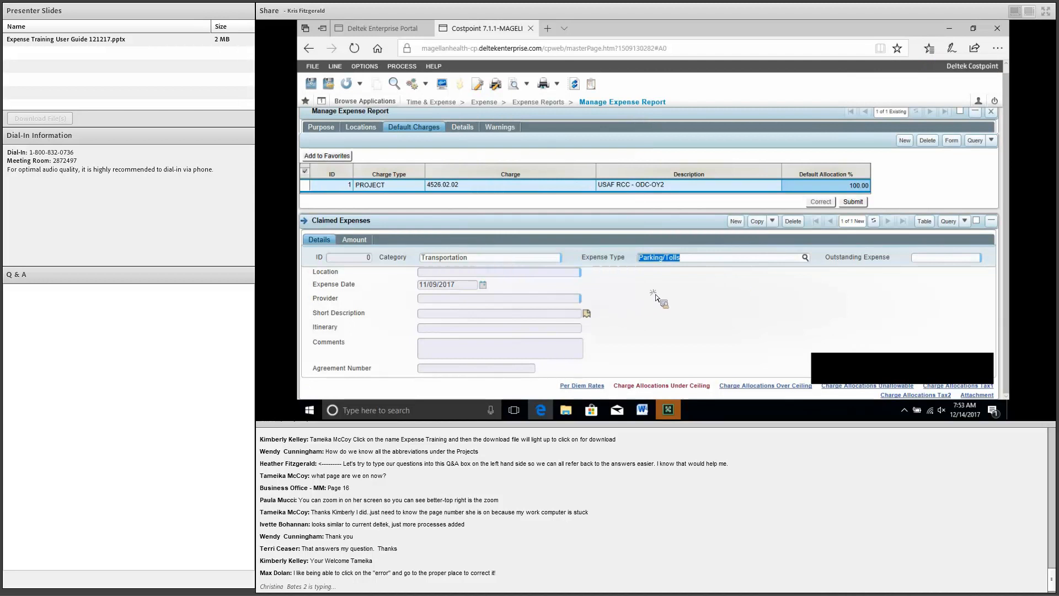
pyautogui.click(353, 239)
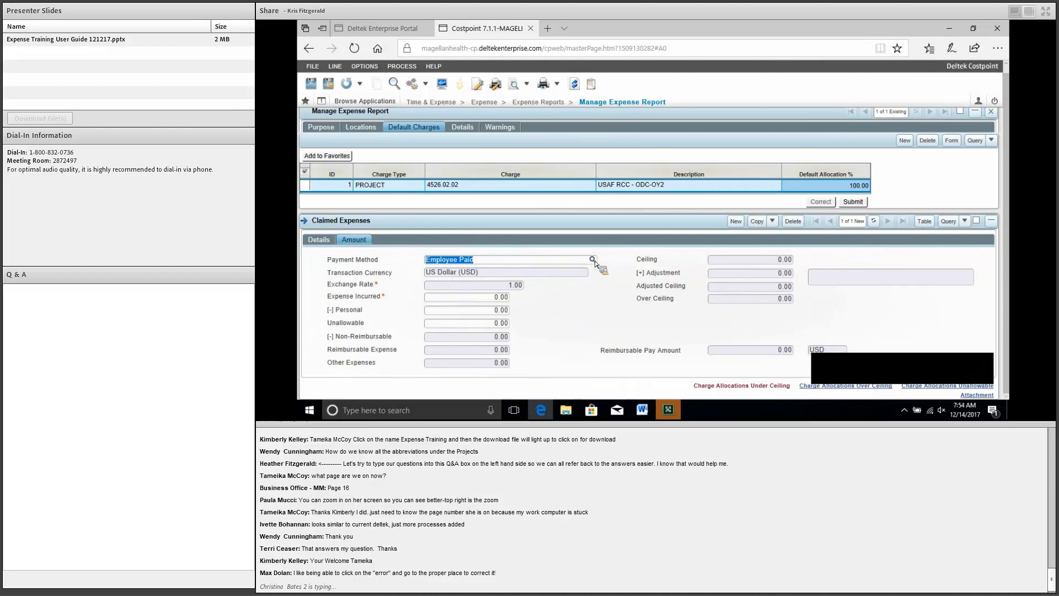
# Step: Enter 25 as the Parking/Tolls expense's incurred amount
pyautogui.press('Tab')
pyautogui.write('25')
pyautogui.click(520, 302)
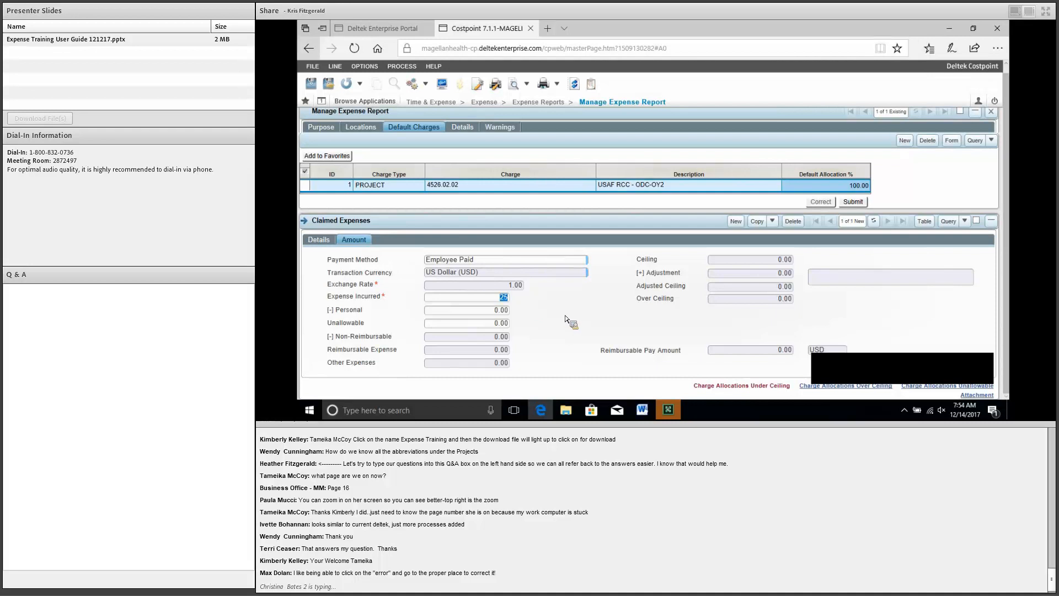
# Step: Save the 25.00 amount, set the allocation's charge type to Parking - Direct, and save the expense
pyautogui.click(330, 85)
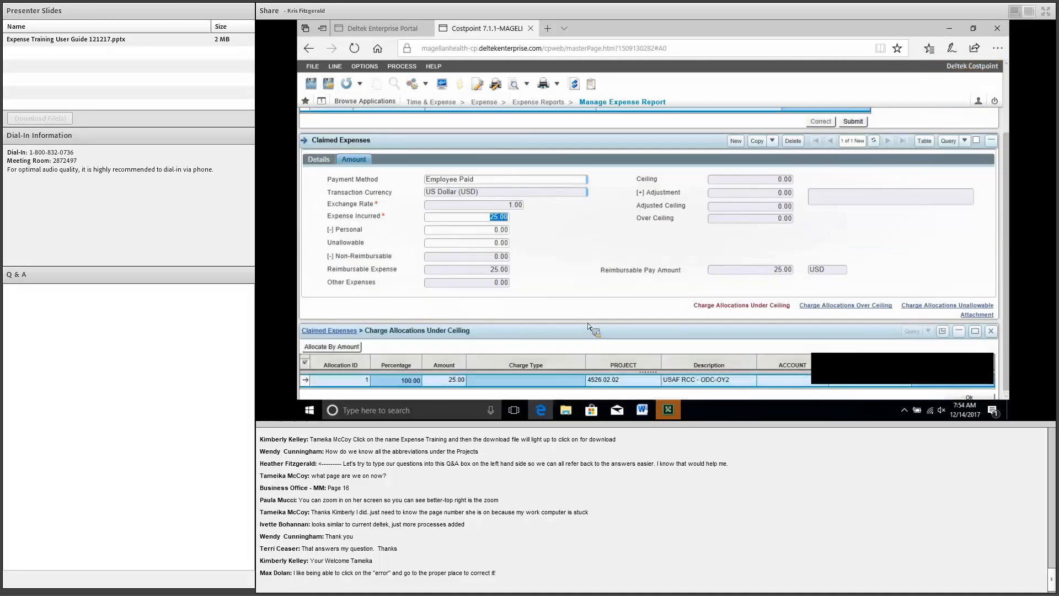
pyautogui.click(582, 379)
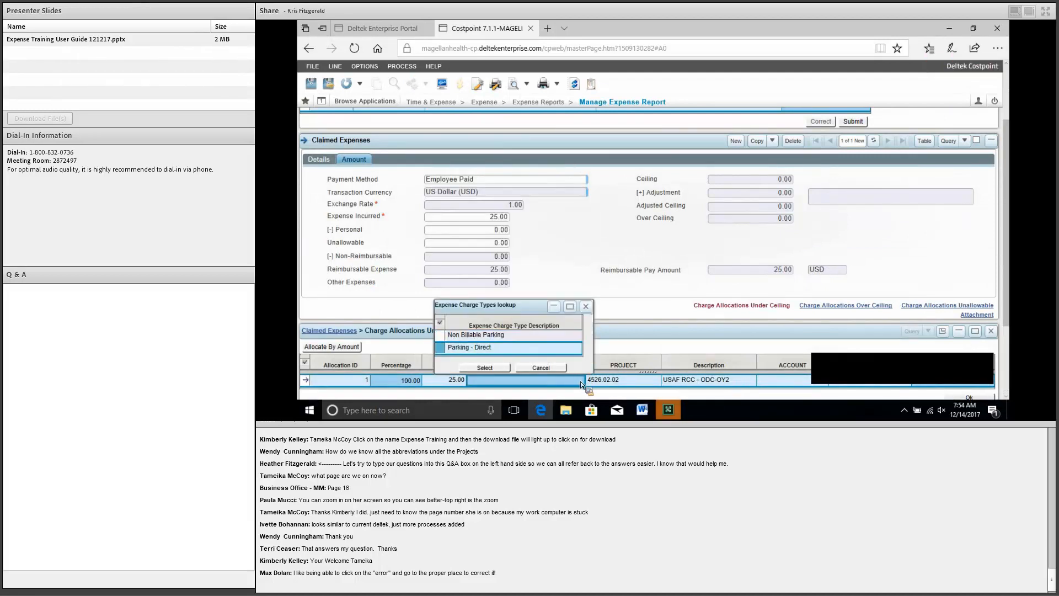
pyautogui.doubleClick(470, 349)
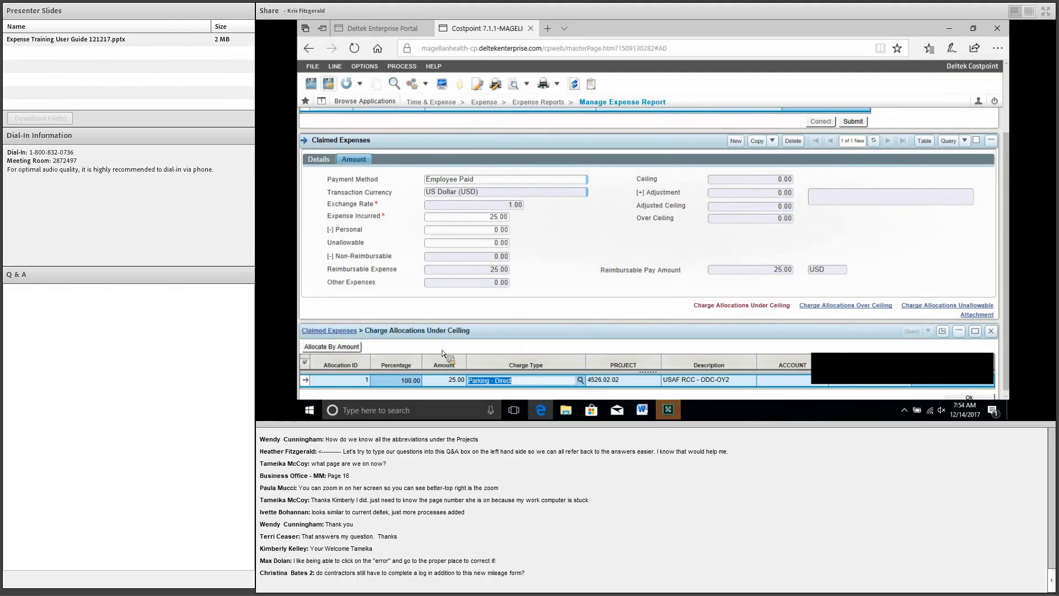
pyautogui.click(328, 84)
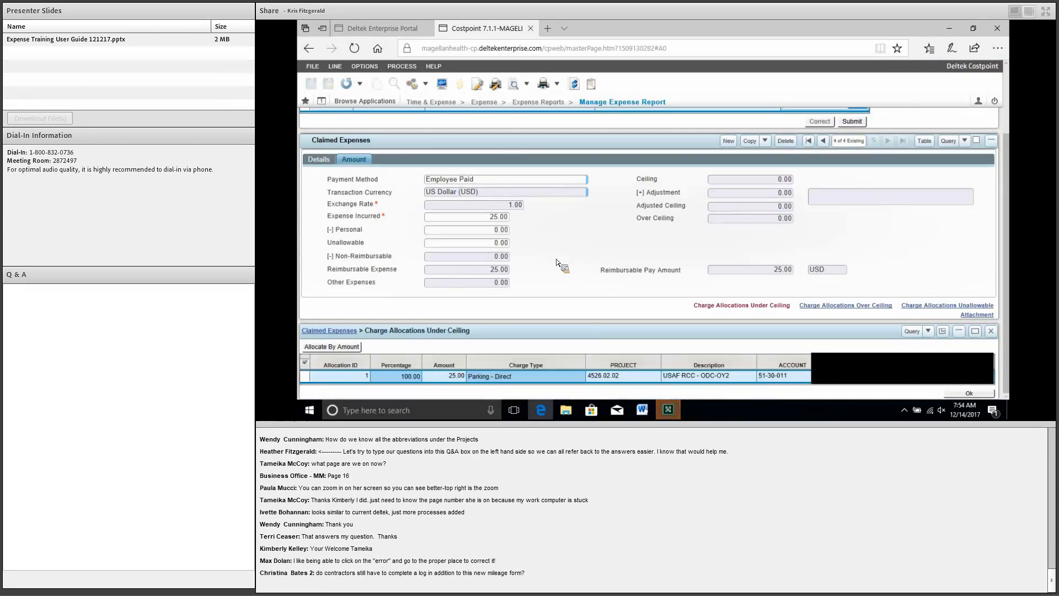
pyautogui.scroll(1, 969, 401)
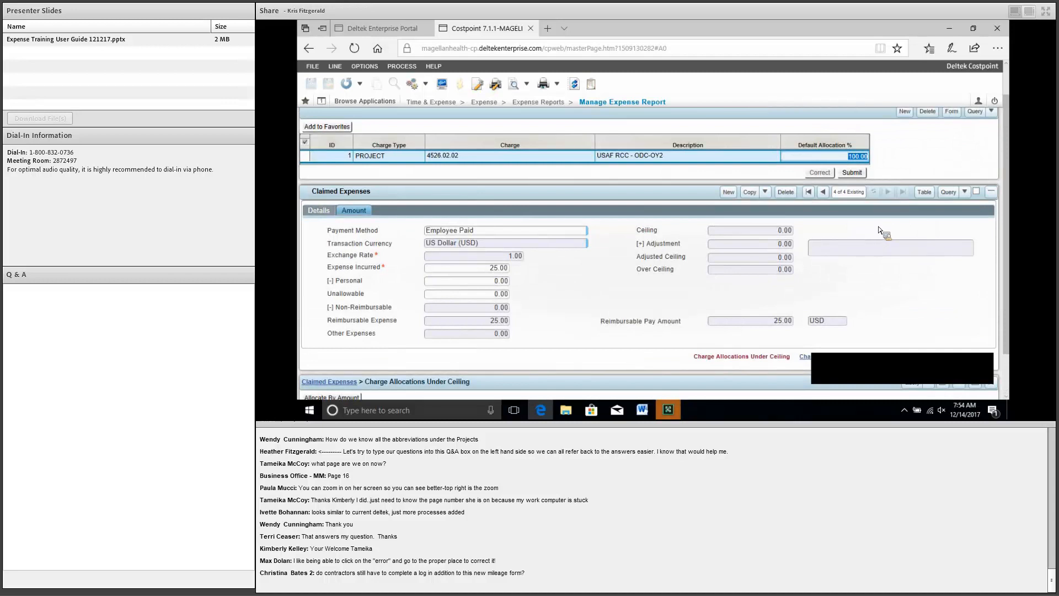
pyautogui.click(319, 210)
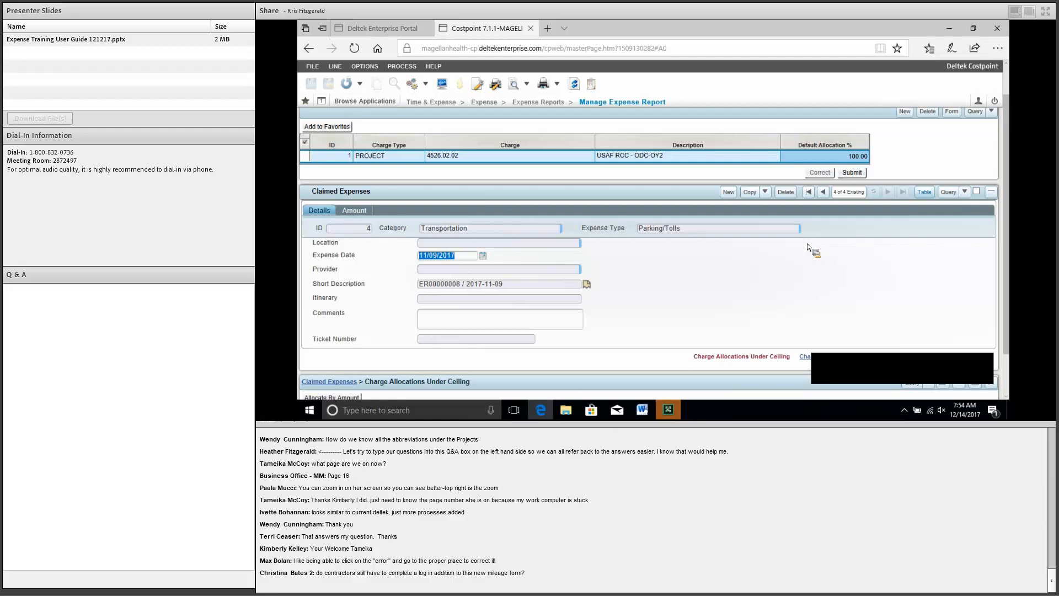
# Step: Toggle the Parking/Tolls line to form view and back, then place Expense Incurred after Outstanding Expense
pyautogui.click(927, 193)
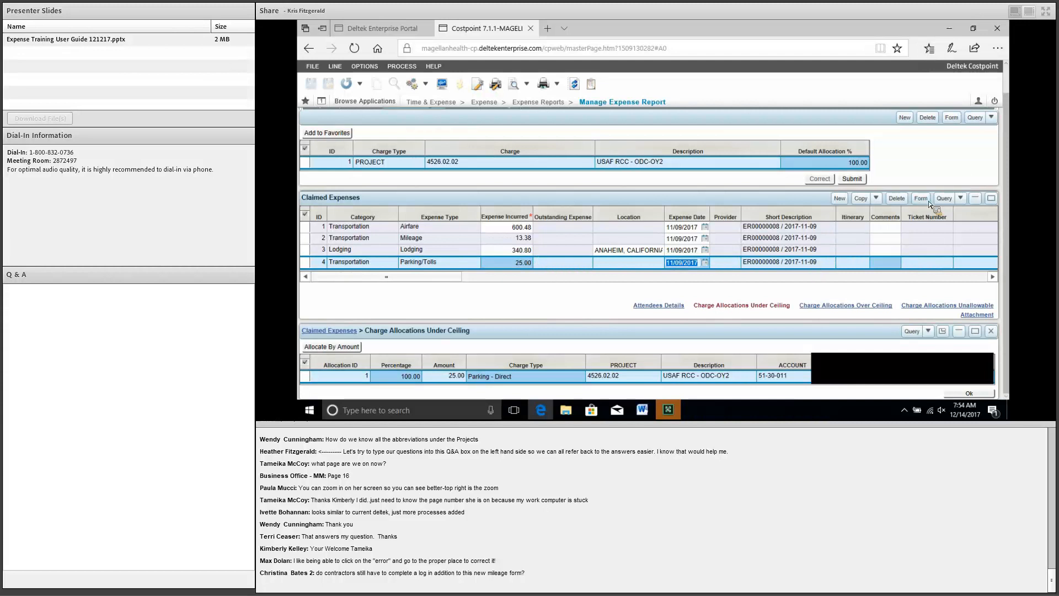
pyautogui.click(305, 263)
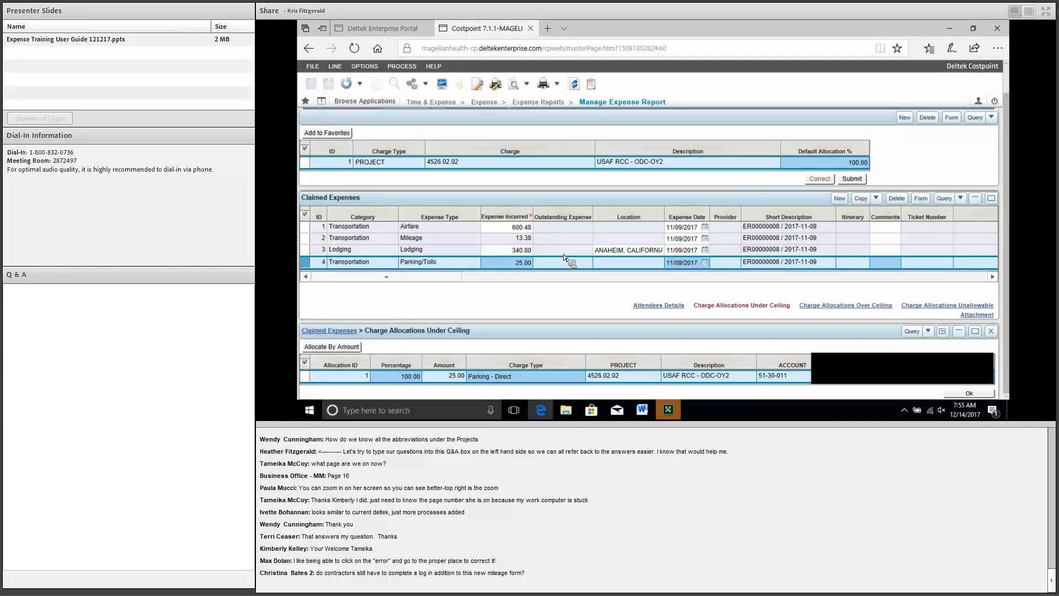
pyautogui.doubleClick(310, 268)
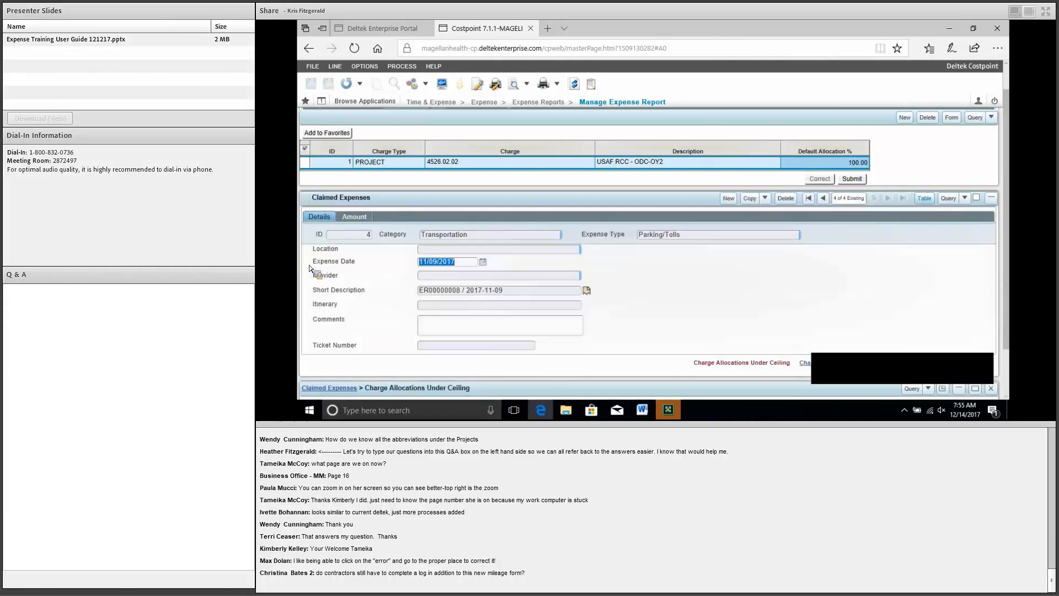
pyautogui.click(924, 198)
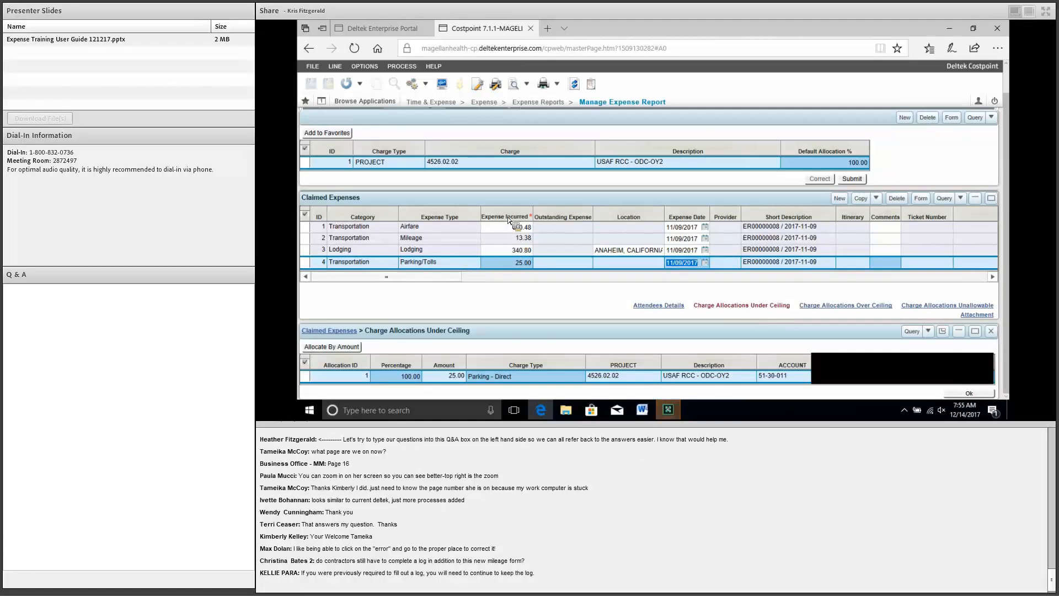
pyautogui.moveTo(508, 220); pyautogui.dragTo(516, 218)
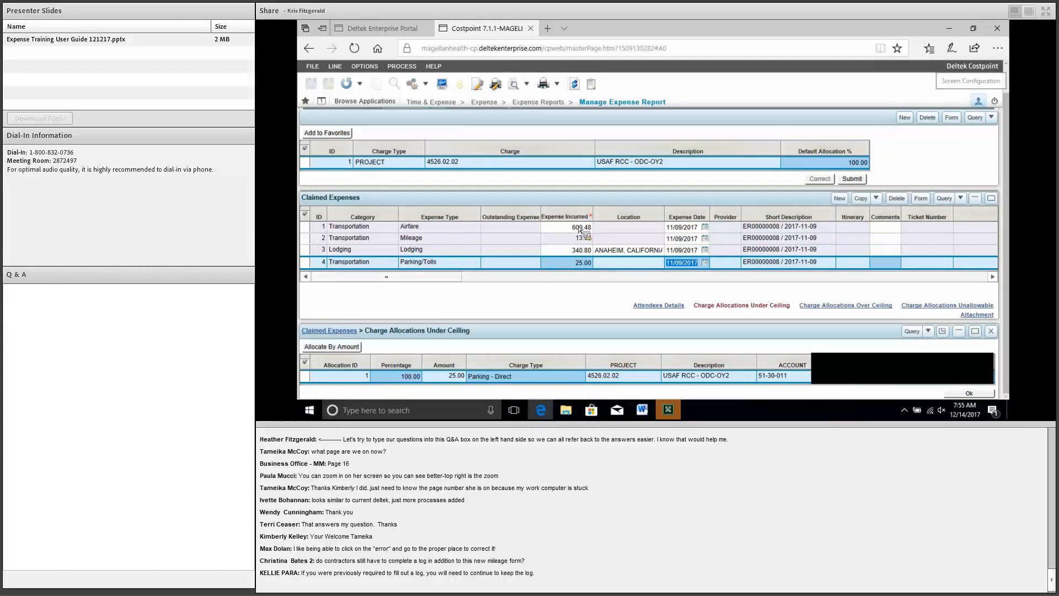
pyautogui.click(978, 101)
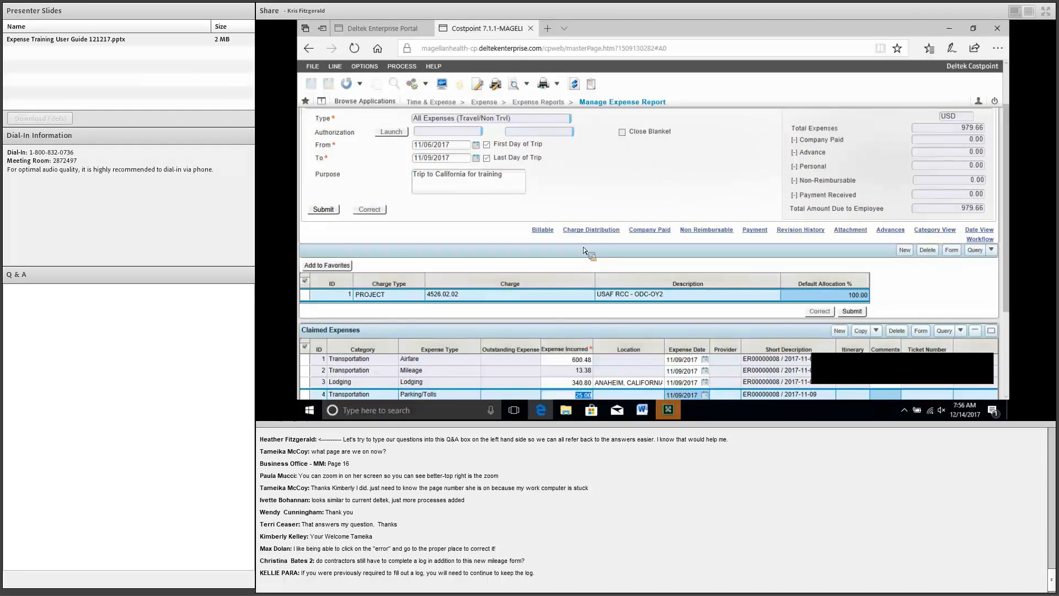
# Step: Scroll down to the Claimed Expenses grid to reach the Airfare line's attachments
pyautogui.scroll(-2, 584, 250)
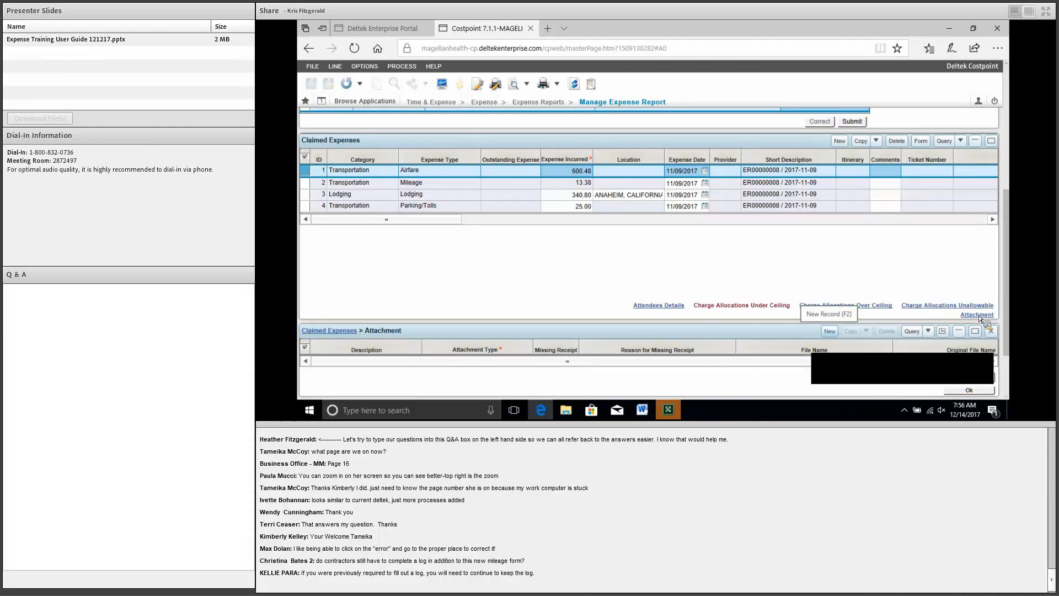
# Step: Add a new attachment line to the Airfare expense with attachment type RECEIPT
pyautogui.click(829, 331)
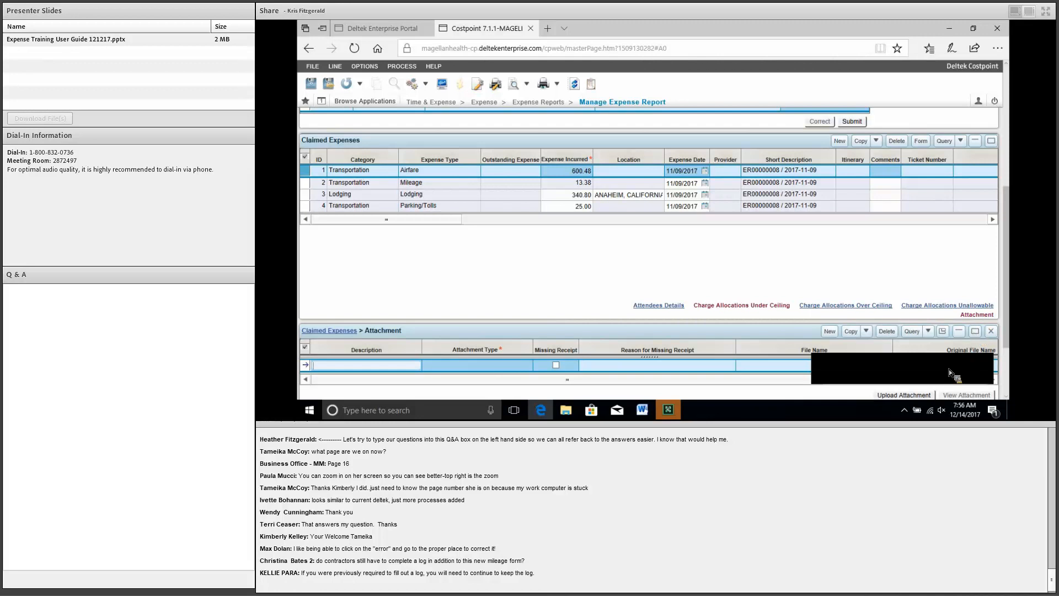
pyautogui.scroll(-1, 949, 369)
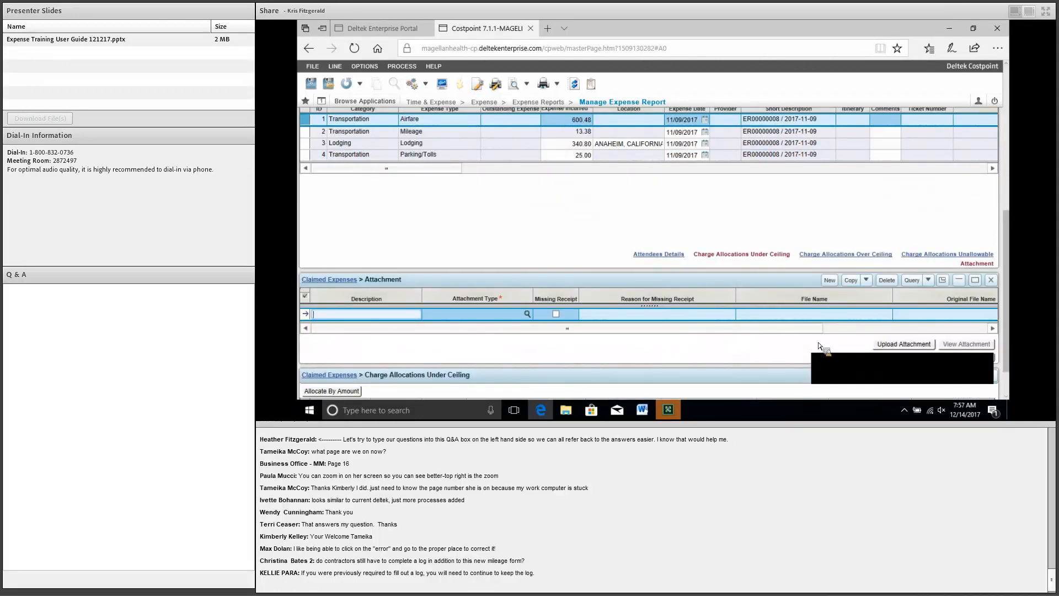
pyautogui.press('Tab')
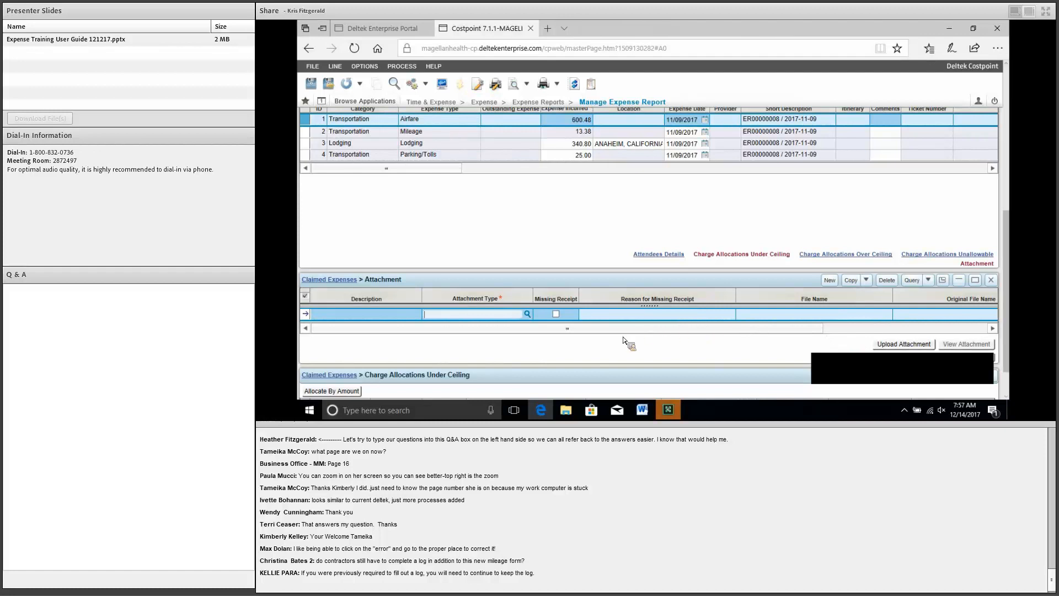
pyautogui.click(488, 313)
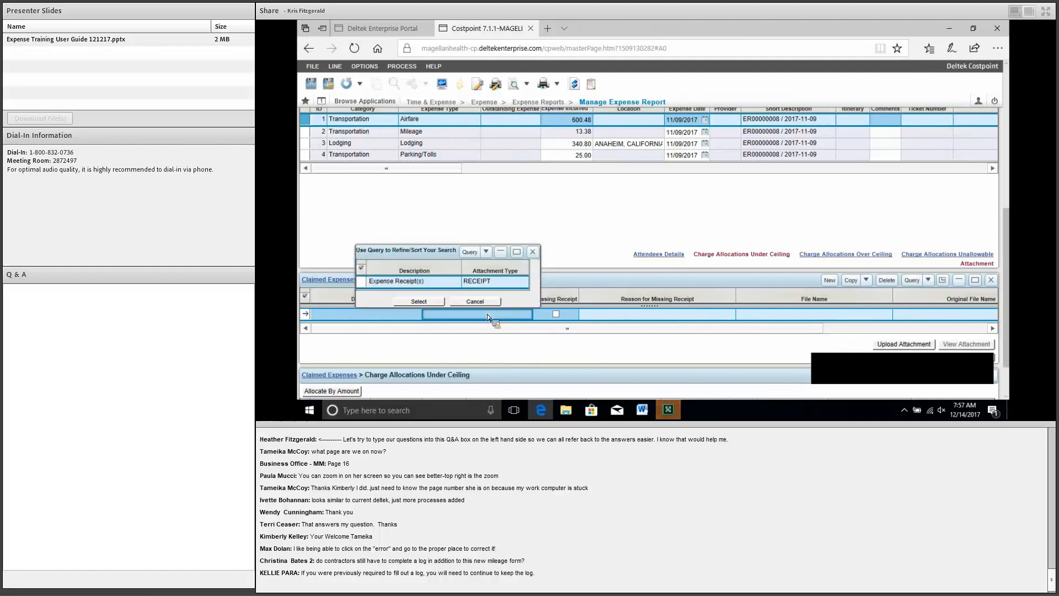
pyautogui.press('Return')
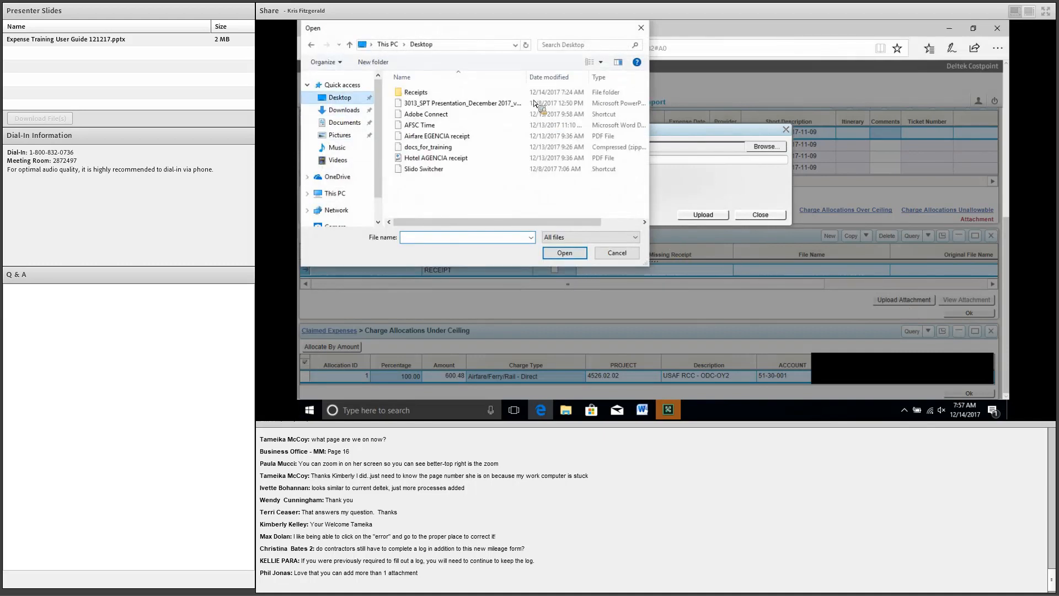
# Step: Upload 'Airfare EGENCIA receipt' from the Receipts folder and open the PDF to check it
pyautogui.doubleClick(416, 92)
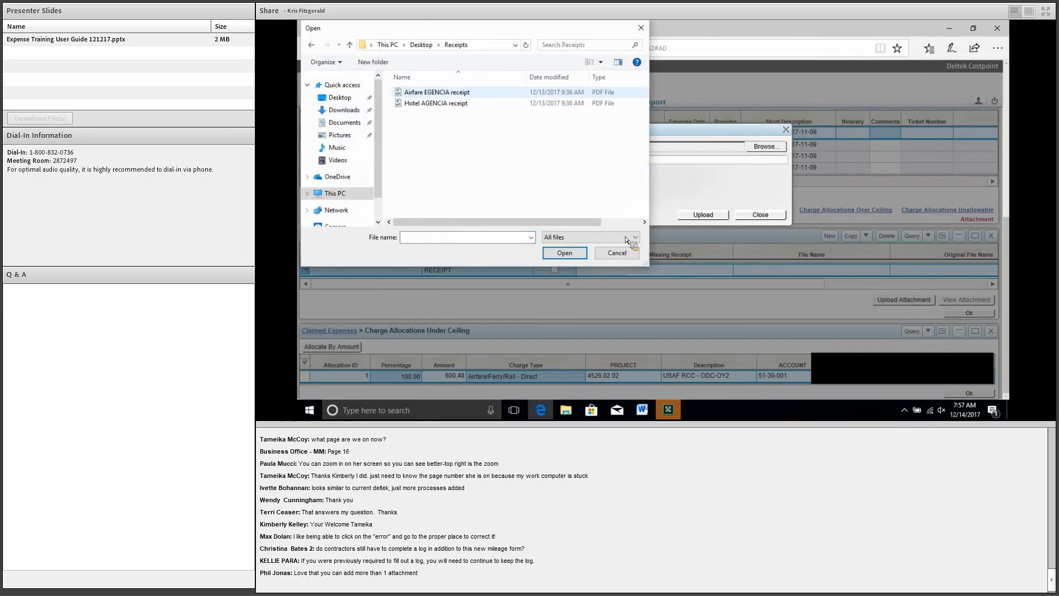
pyautogui.press('Return')
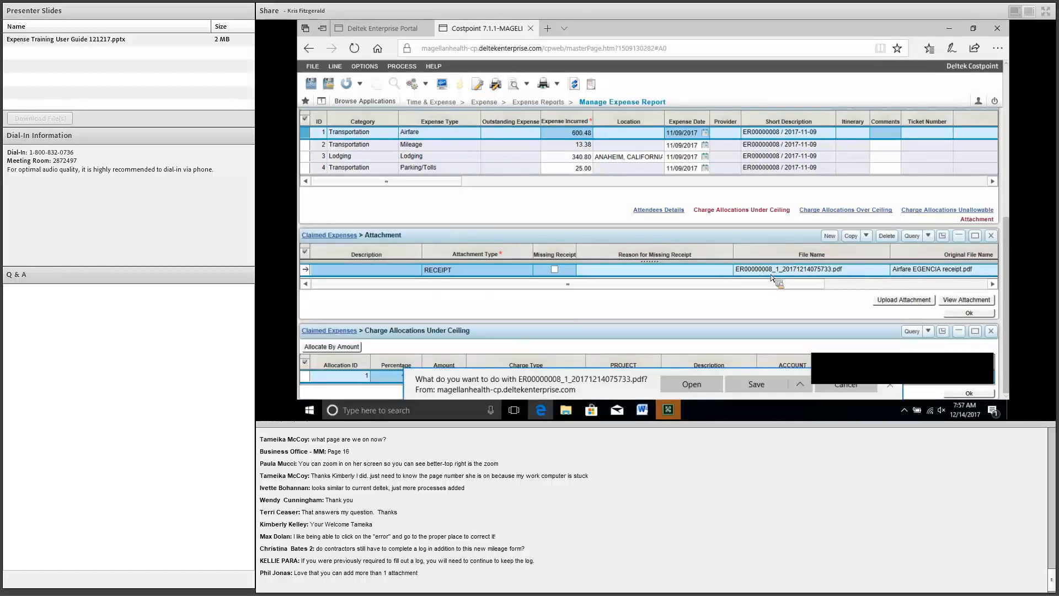
pyautogui.click(692, 384)
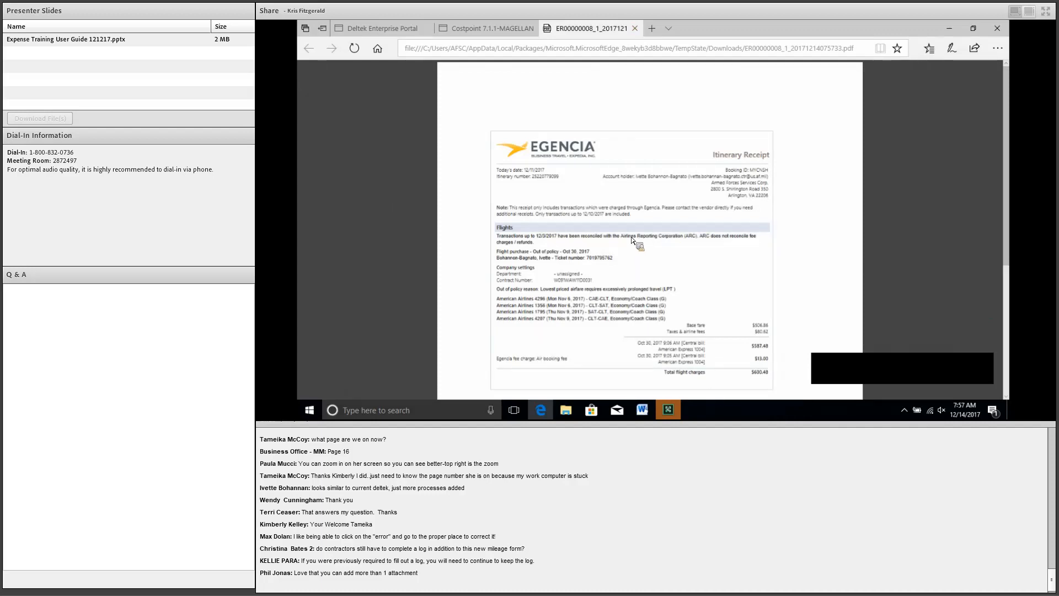
# Step: Close the receipt PDF tab to return to the Costpoint expense report
pyautogui.hotkey('ctrl', 'w')
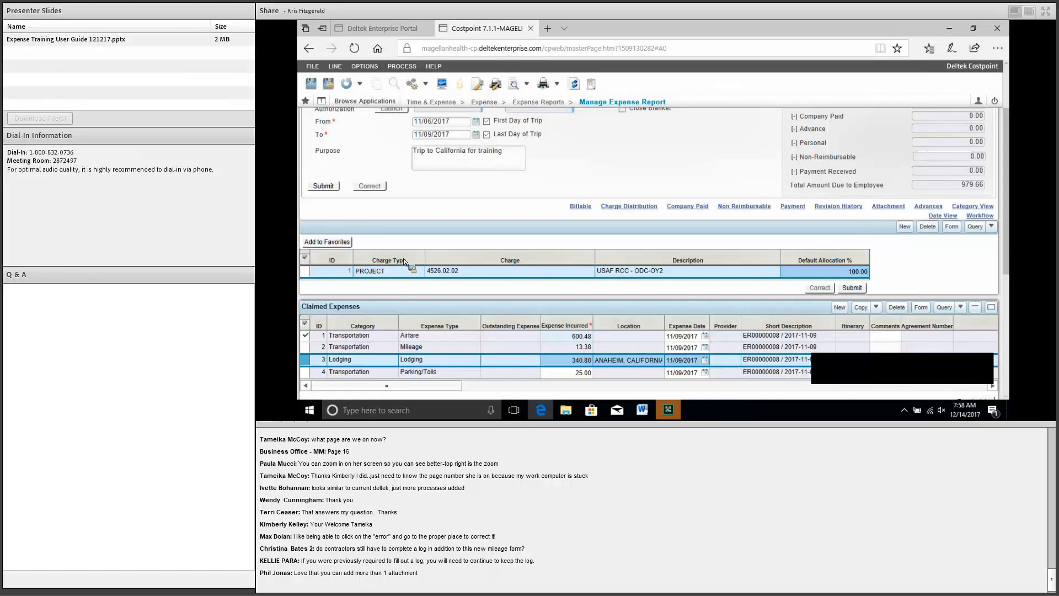
# Step: Try submitting the expense report, then save its pending changes
pyautogui.scroll(3, 403, 259)
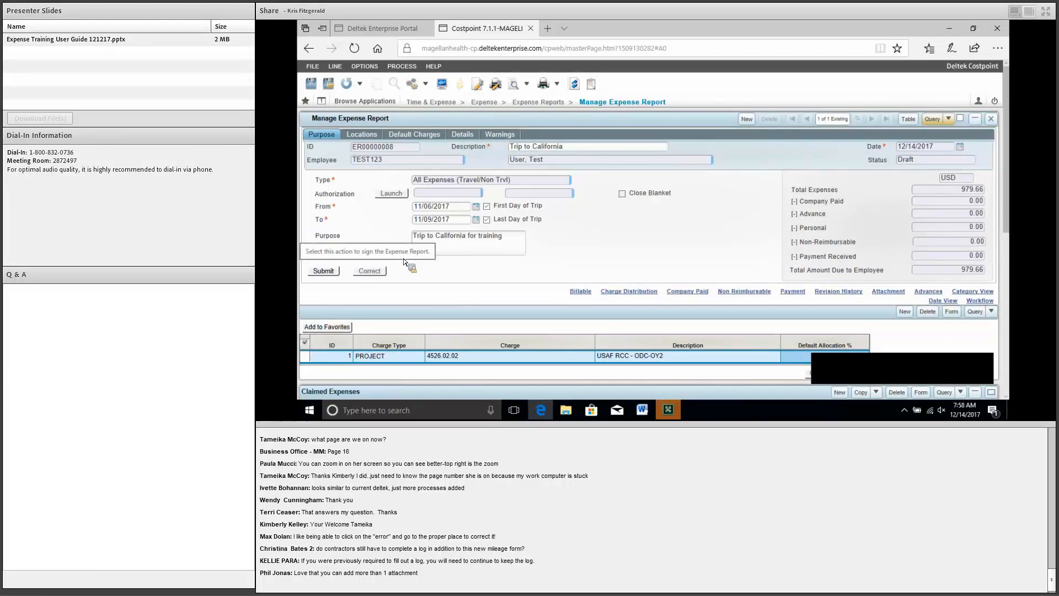
pyautogui.click(323, 271)
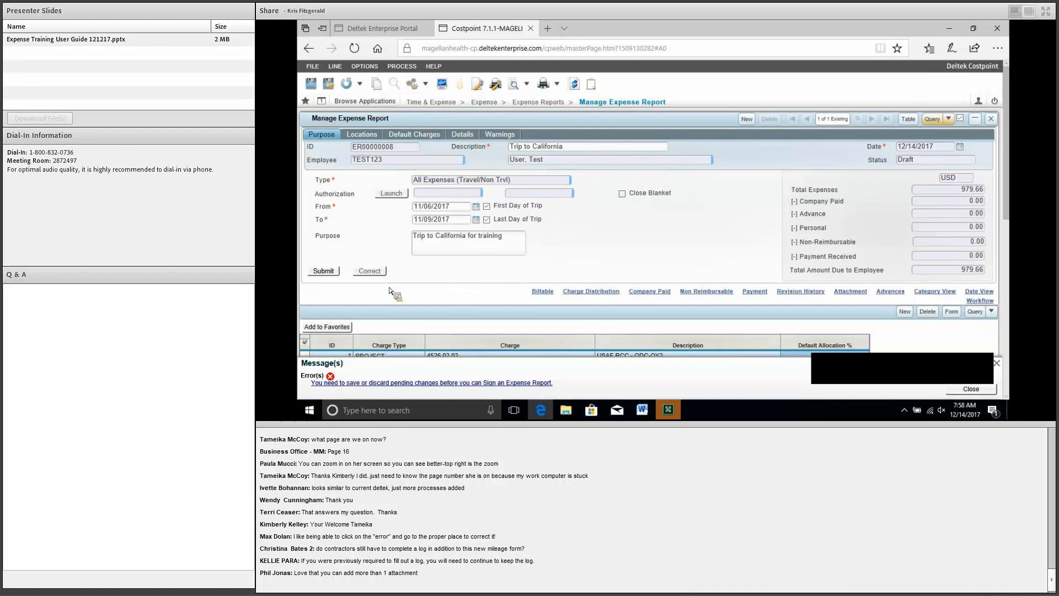
pyautogui.click(324, 271)
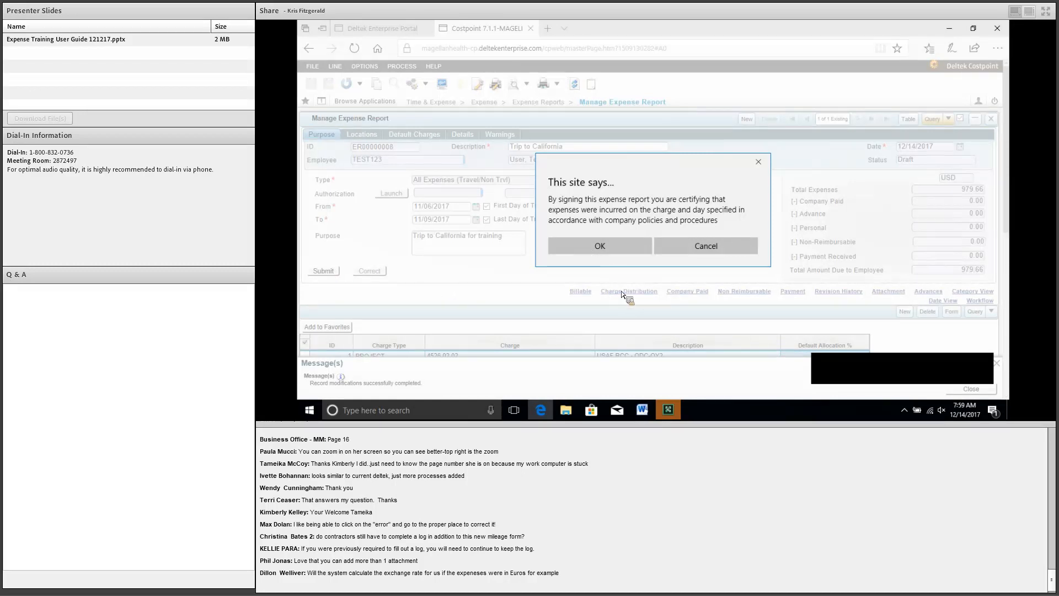
# Step: Accept the certification notice to sign and submit the expense report
pyautogui.press('Return')
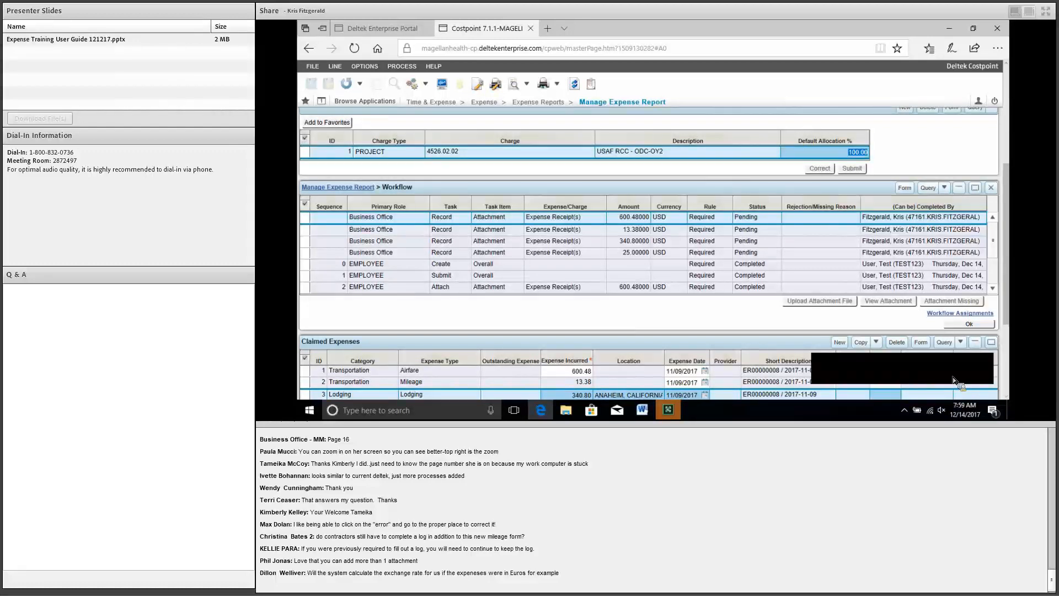
pyautogui.click(712, 253)
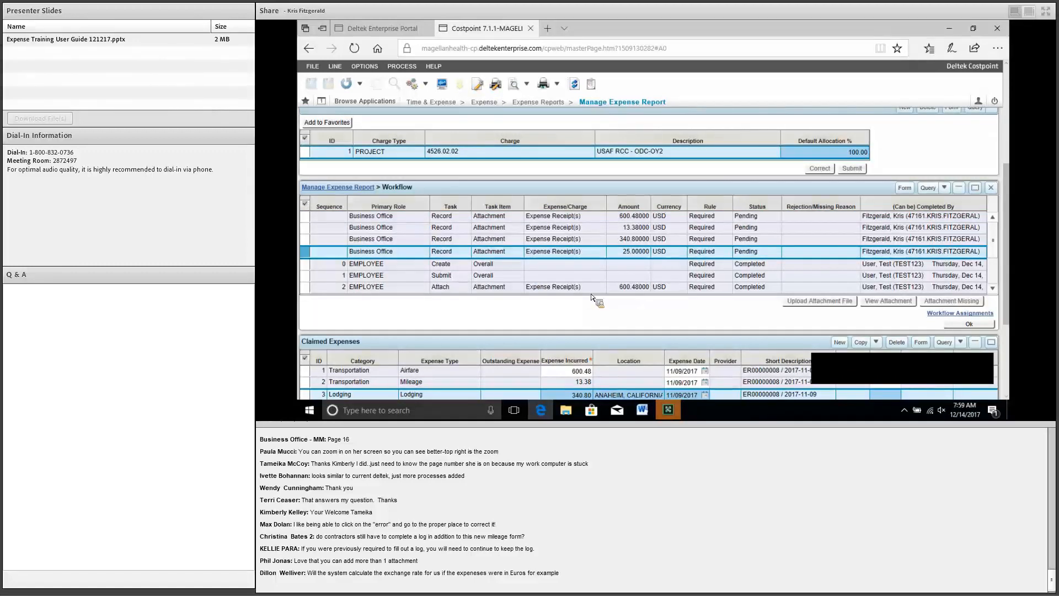
pyautogui.click(395, 242)
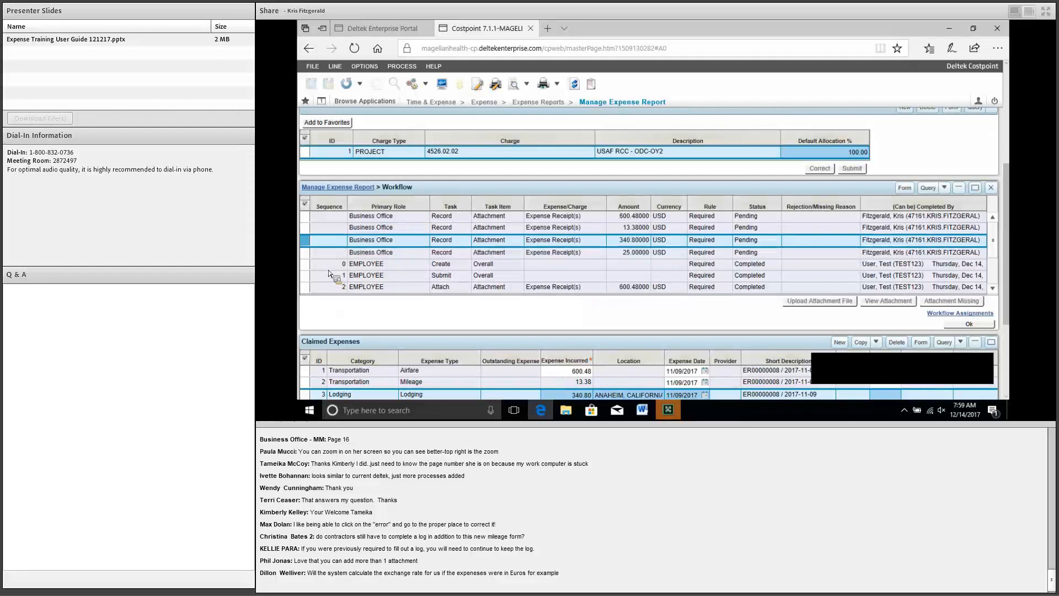
pyautogui.scroll(-1, 301, 267)
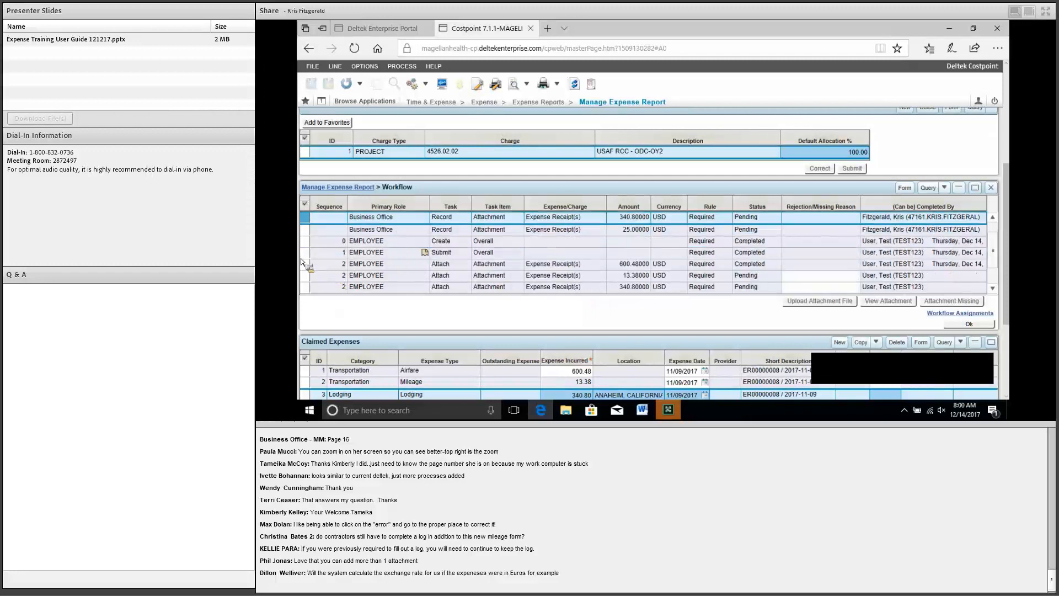
pyautogui.scroll(-1, 307, 246)
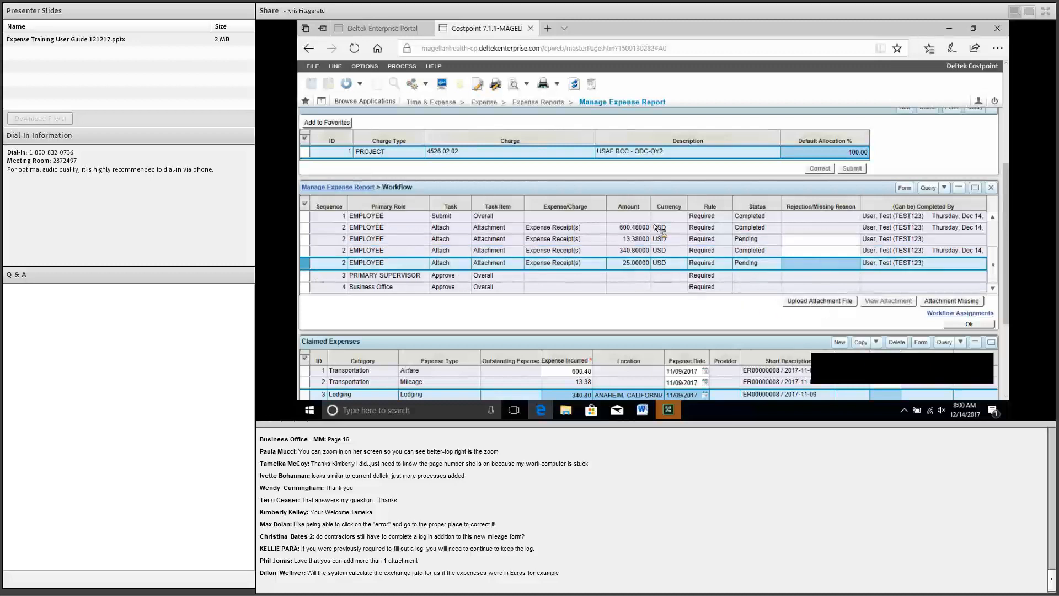
pyautogui.scroll(-1, 653, 225)
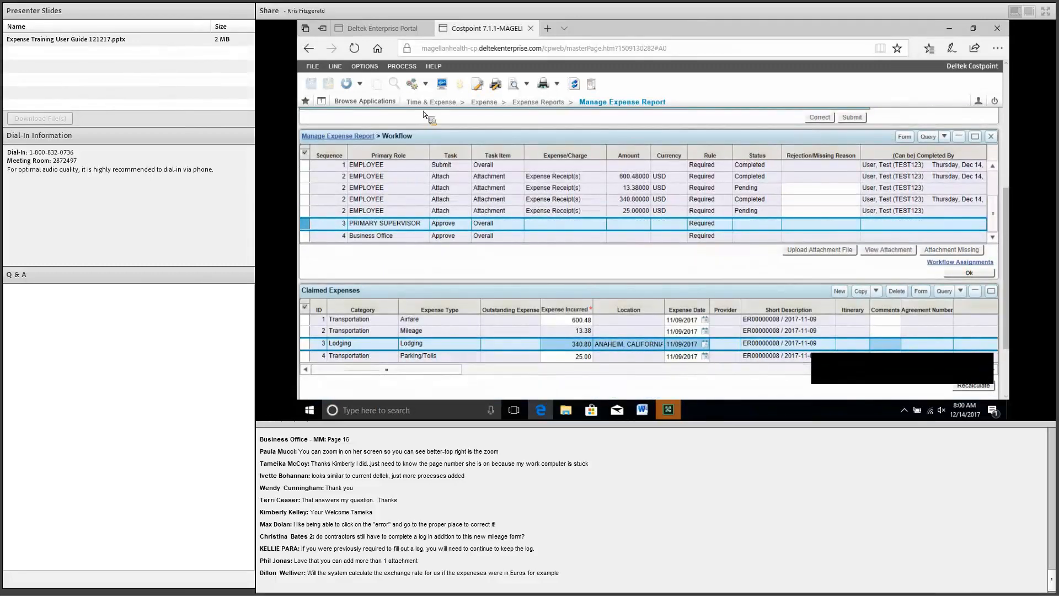
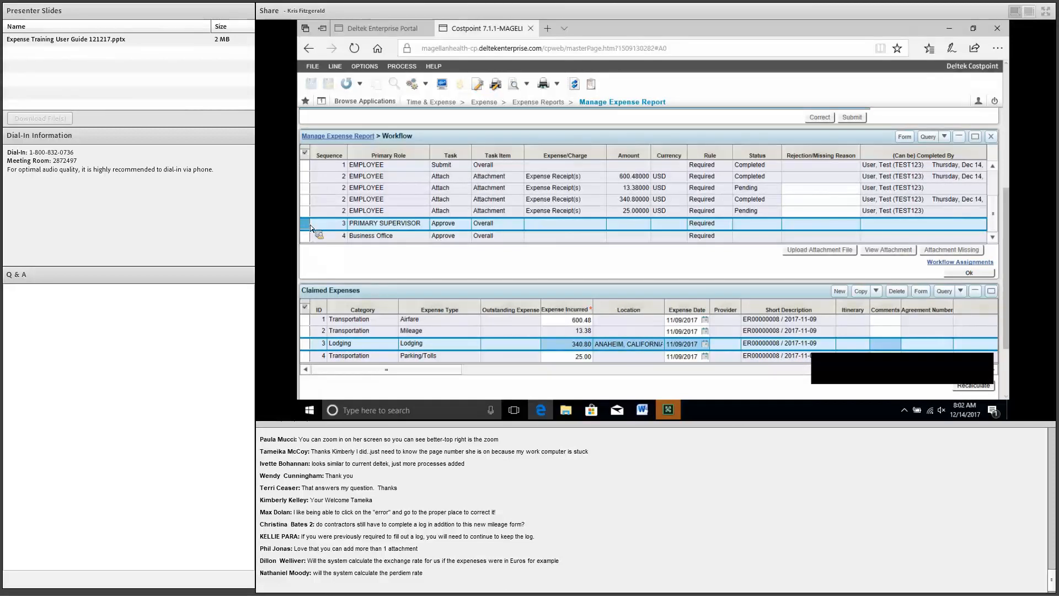
# Step: Scroll the saved expense report to bring the purpose details and default charge line into view
pyautogui.scroll(-1, 310, 224)
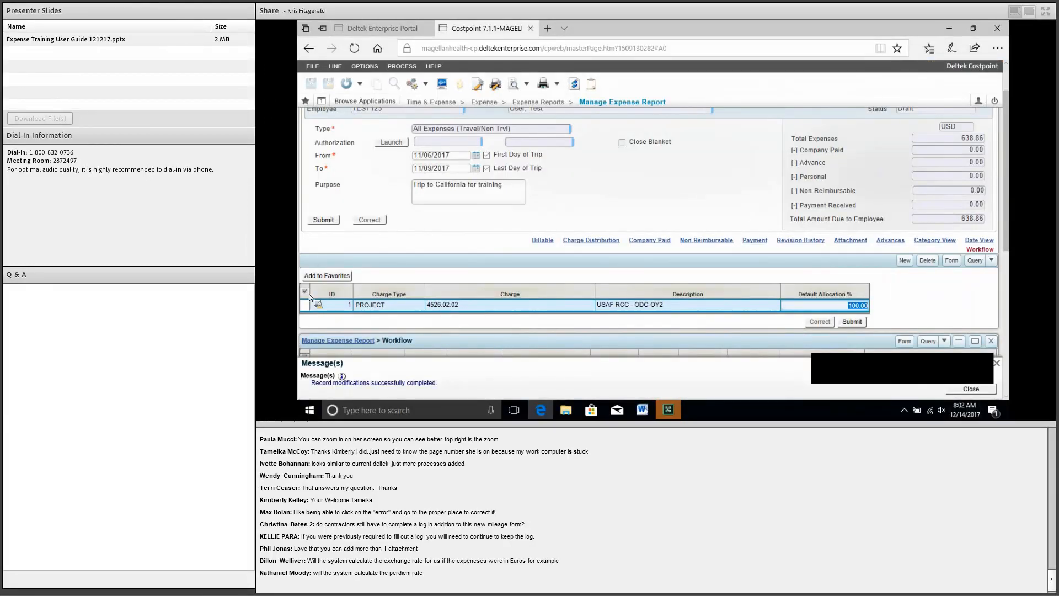
# Step: Add a temporary second charge line and delete it, keeping PROJECT 4526.02.02 at 100%
pyautogui.scroll(1, 309, 298)
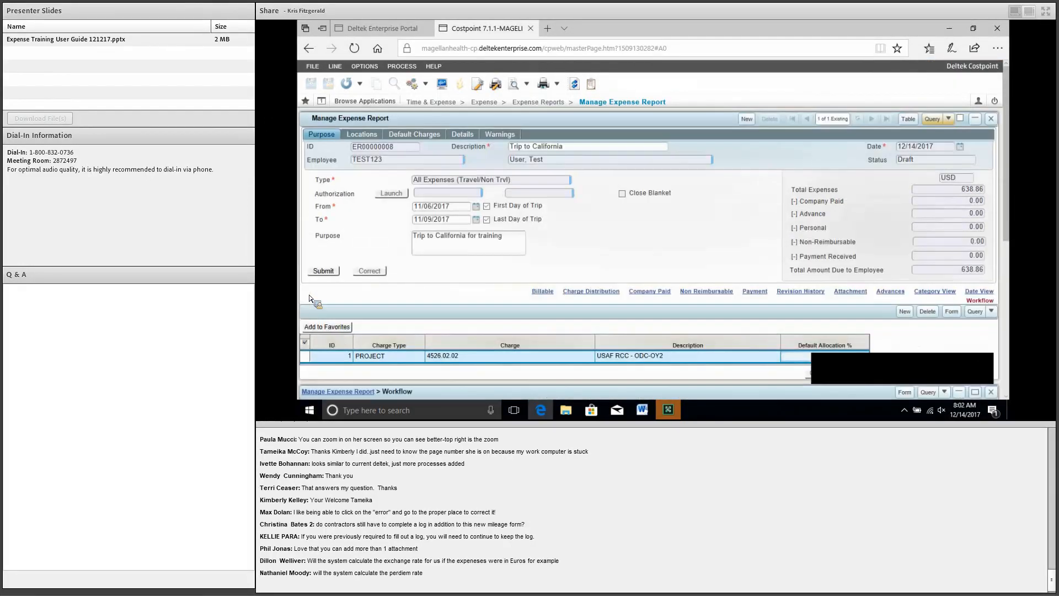
pyautogui.scroll(-2, 309, 298)
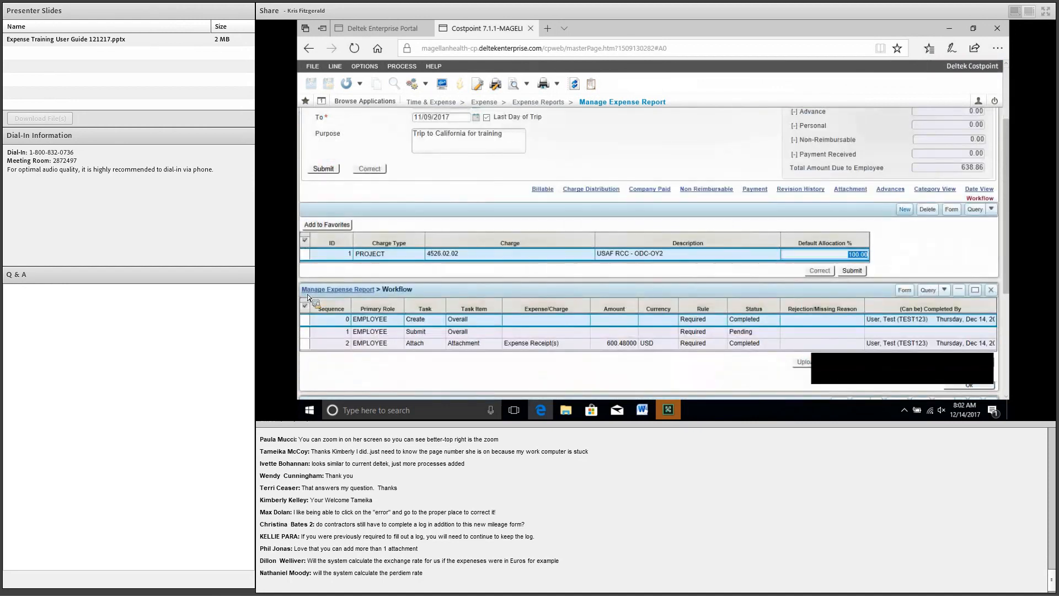
pyautogui.press('F2')
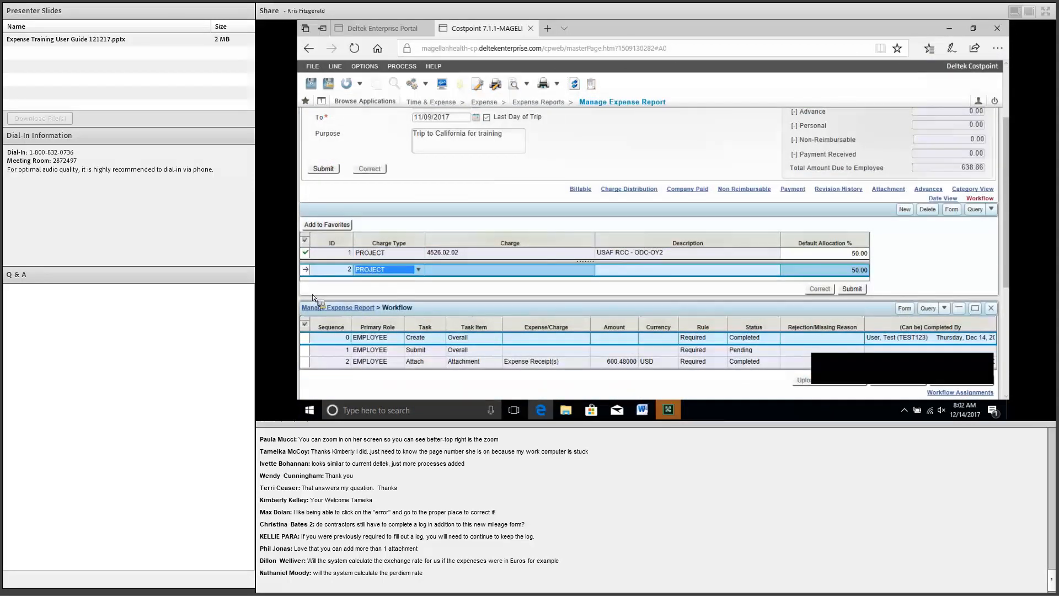
pyautogui.press('Delete')
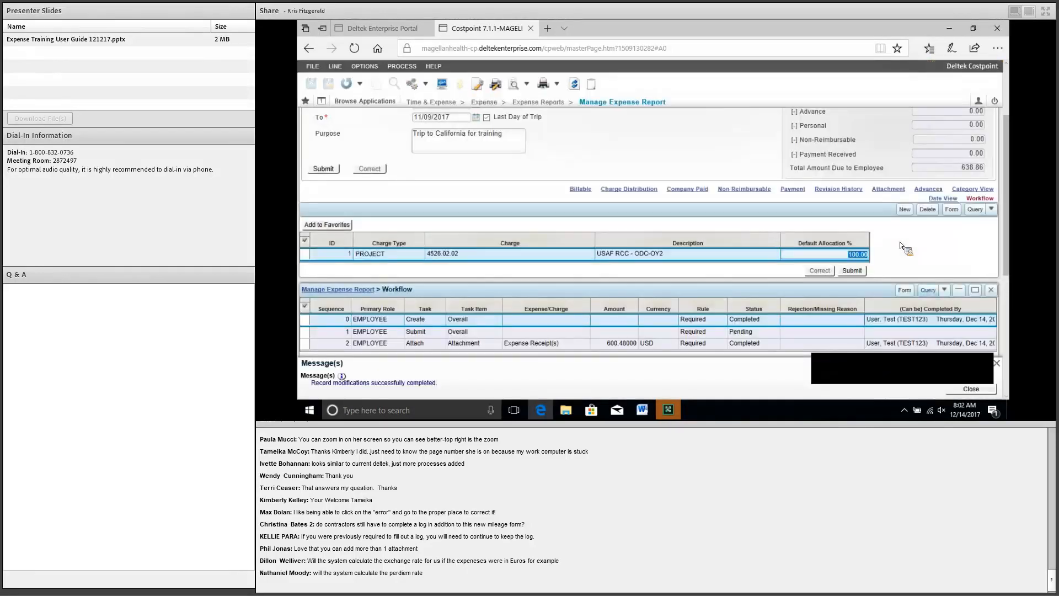
pyautogui.scroll(-1, 320, 302)
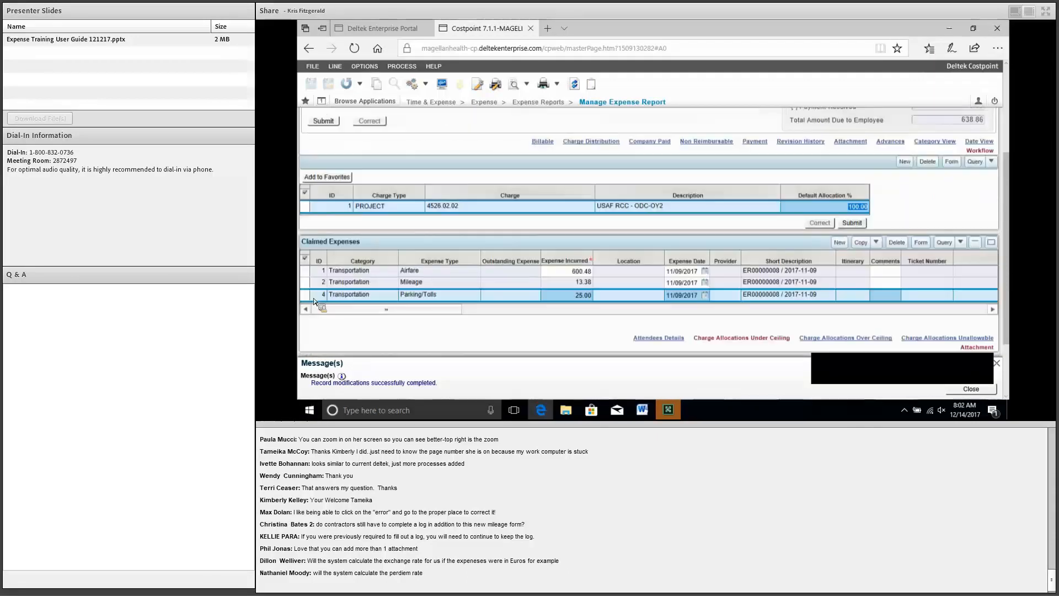
# Step: Add a new claimed expense line in form view with category Lodging
pyautogui.press('F2')
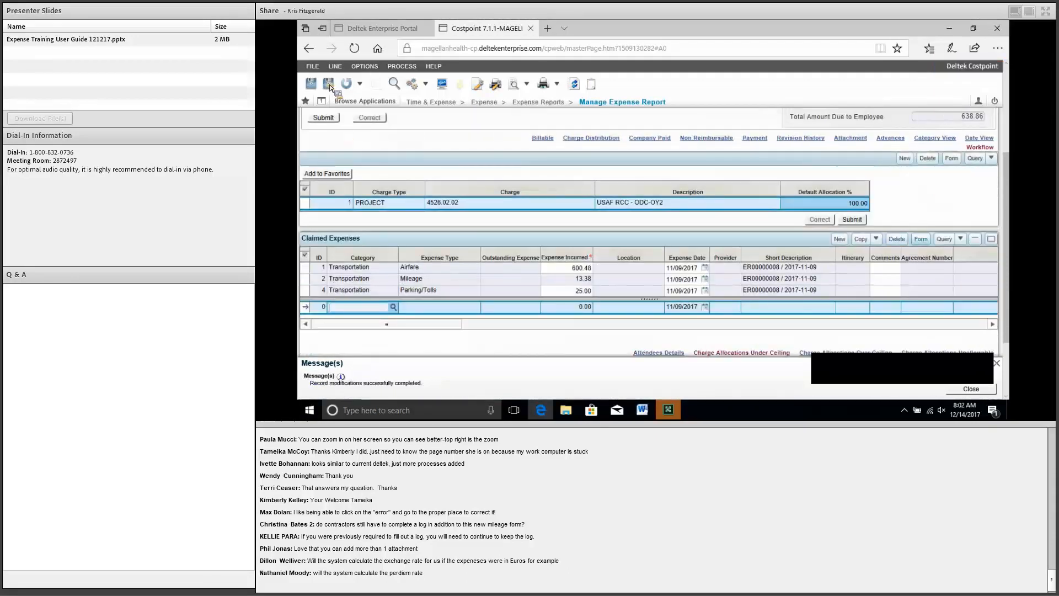
pyautogui.press('F8')
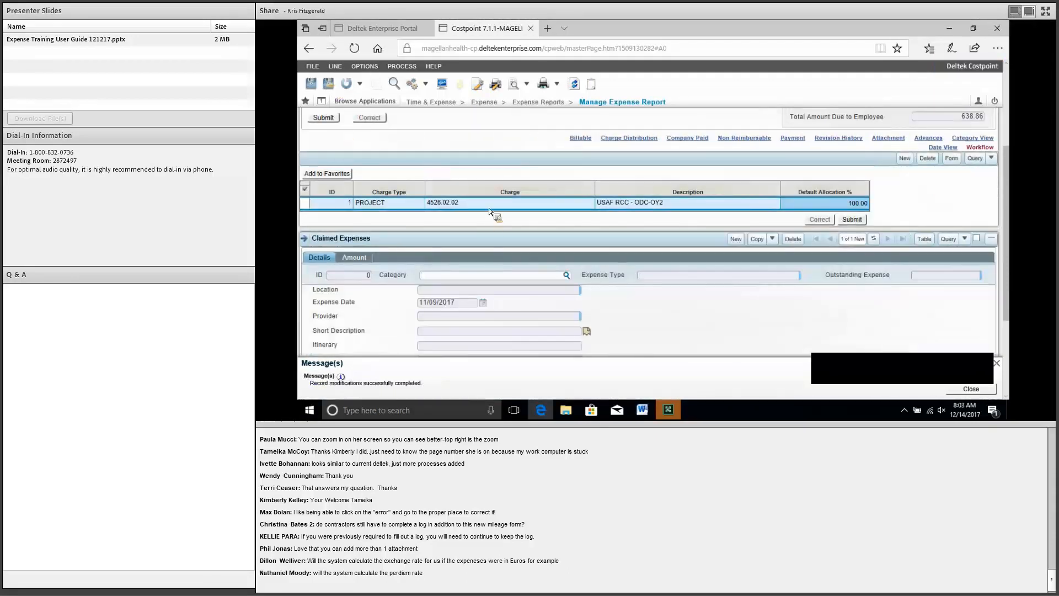
pyautogui.click(567, 275)
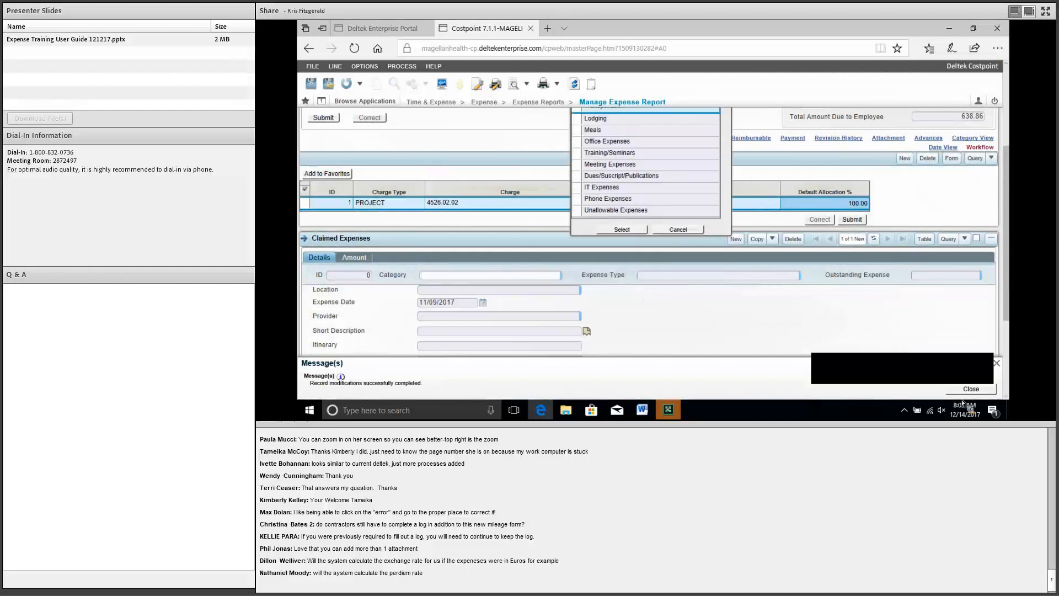
pyautogui.click(596, 119)
pyautogui.click(623, 230)
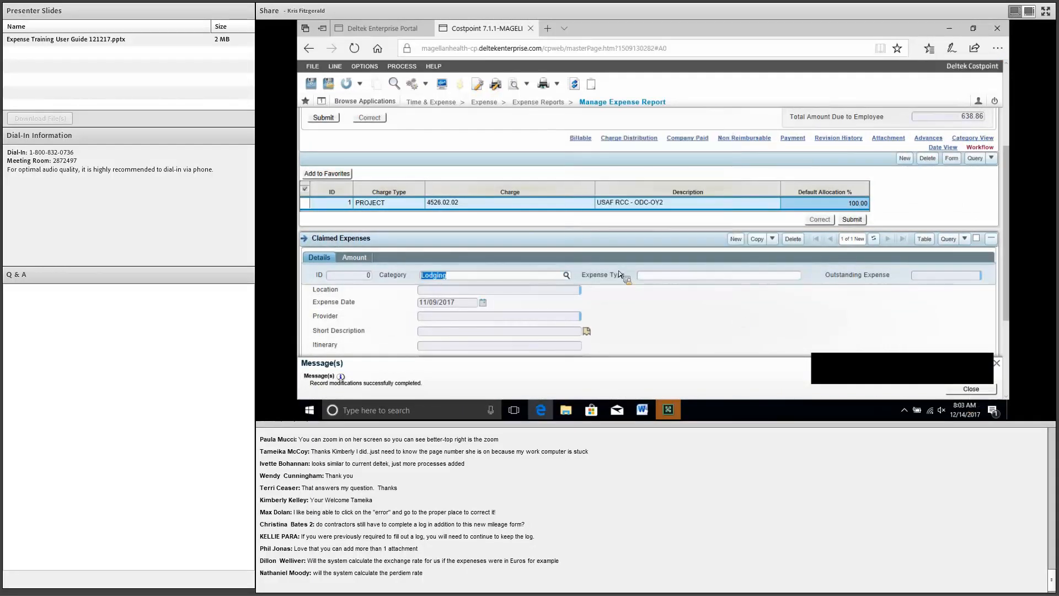
# Step: Set the expense type to Lodging and enter 1000 as the expense incurred
pyautogui.click(805, 275)
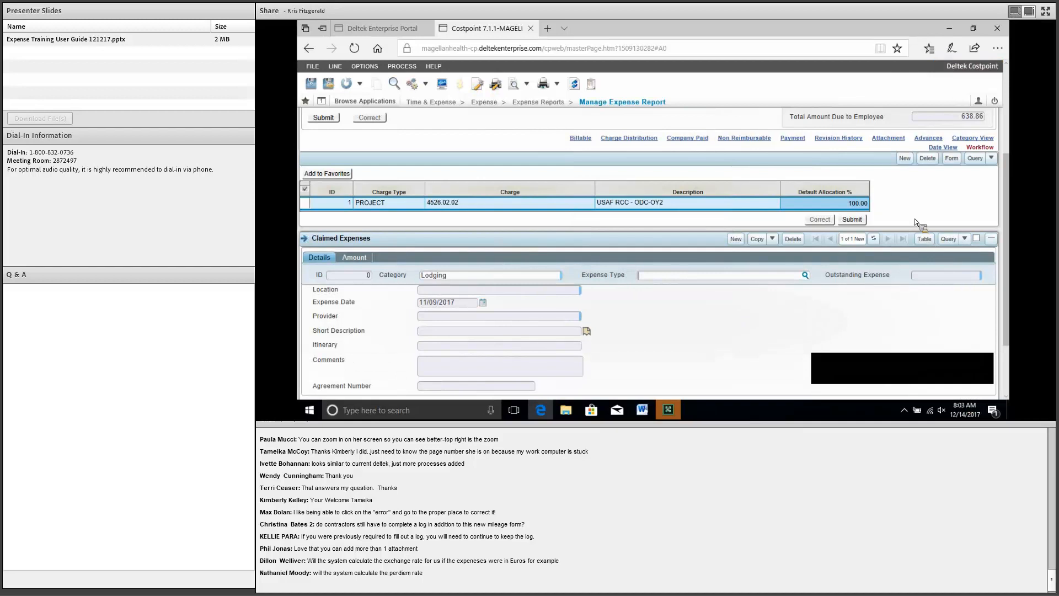
pyautogui.scroll(1, 767, 202)
pyautogui.doubleClick(481, 156)
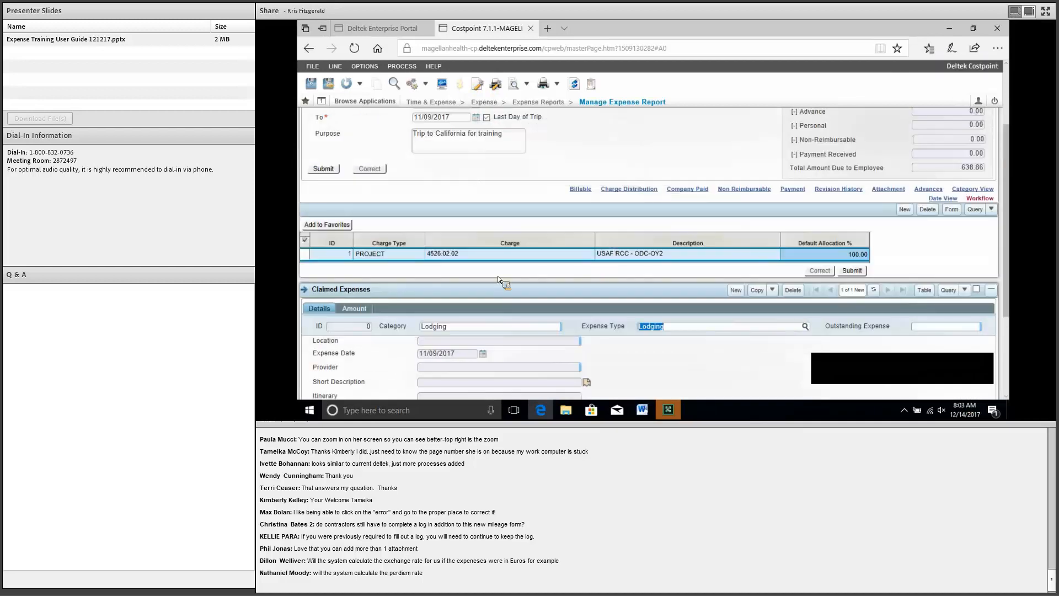
pyautogui.scroll(-1, 305, 272)
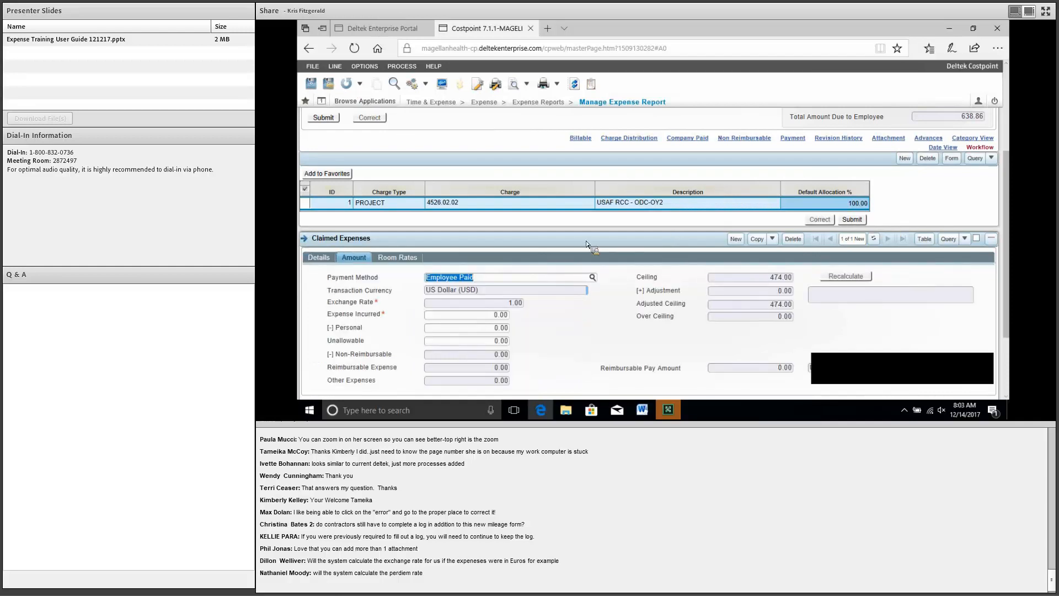
pyautogui.press('Tab')
pyautogui.write('1000')
pyautogui.click(809, 243)
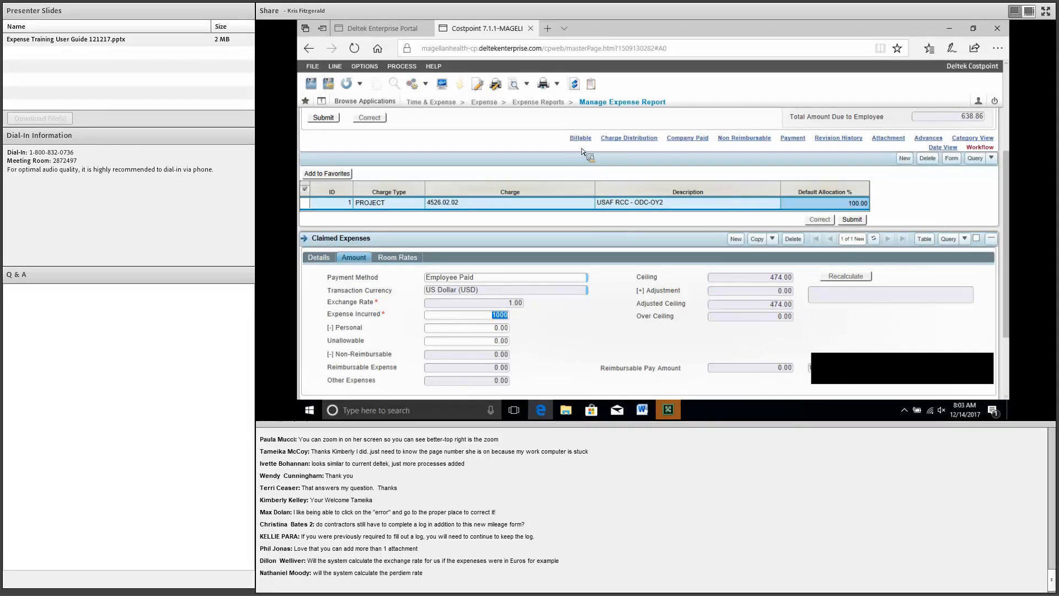
# Step: Enter a 240 room rate for the 11/06, 11/07 and 11/08 lodging nights
pyautogui.click(398, 258)
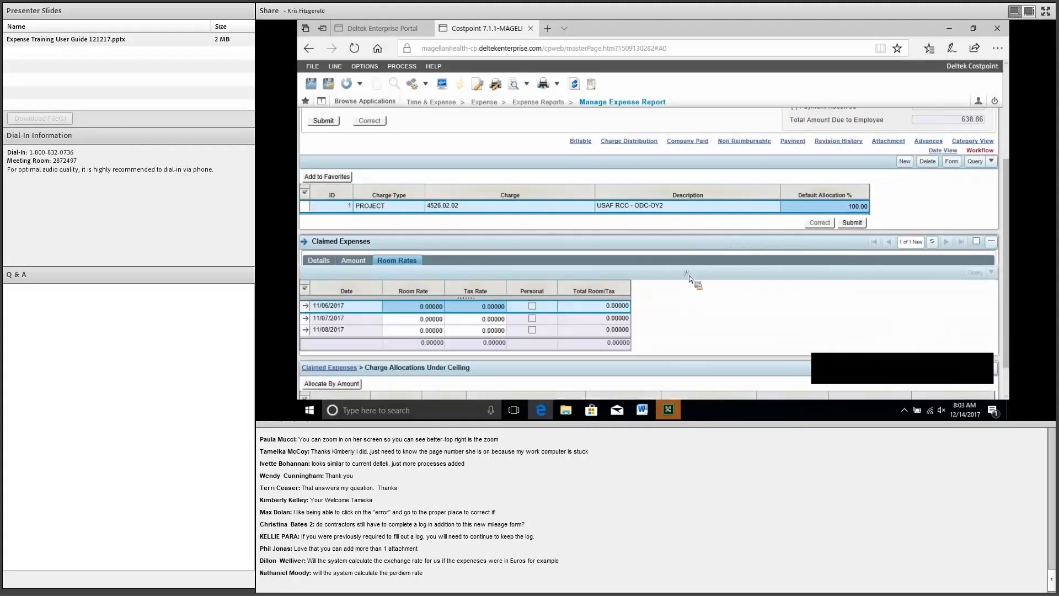
pyautogui.scroll(-1, 690, 276)
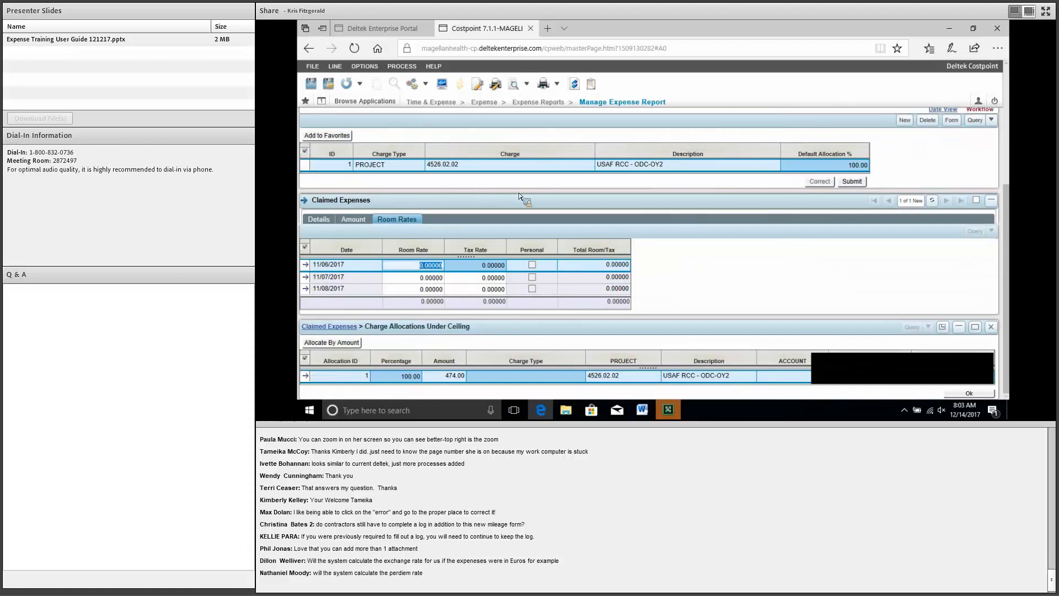
pyautogui.write('240')
pyautogui.click(411, 288)
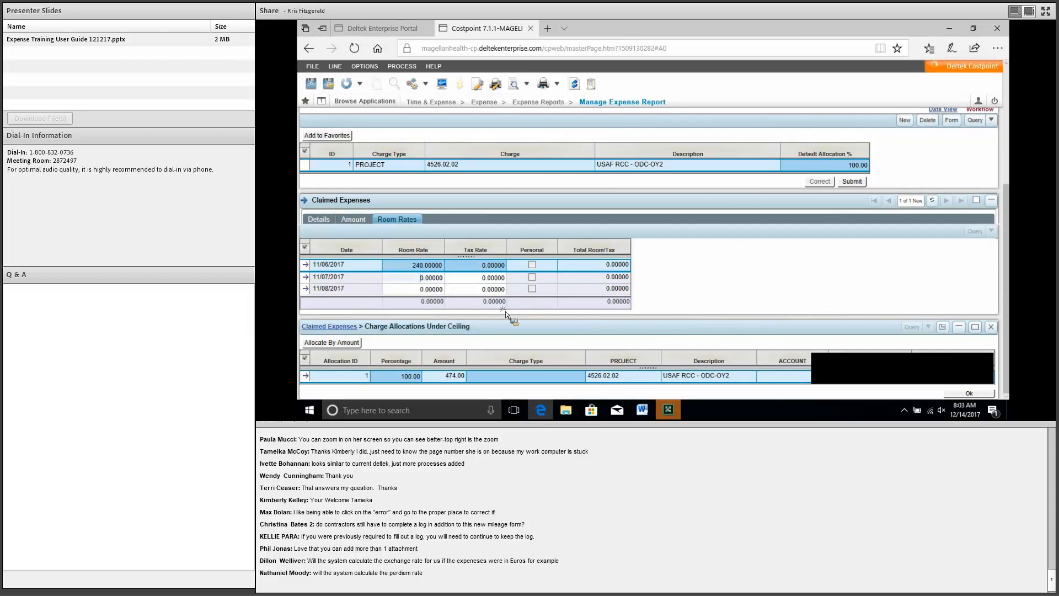
pyautogui.write('240')
pyautogui.press('Down')
pyautogui.write('240')
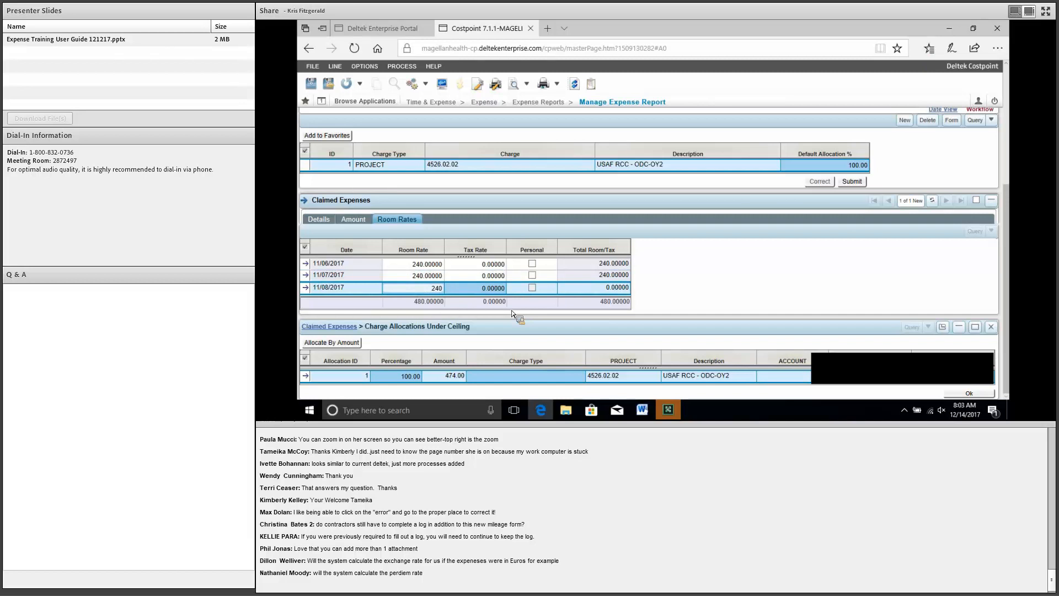
pyautogui.press('Up')
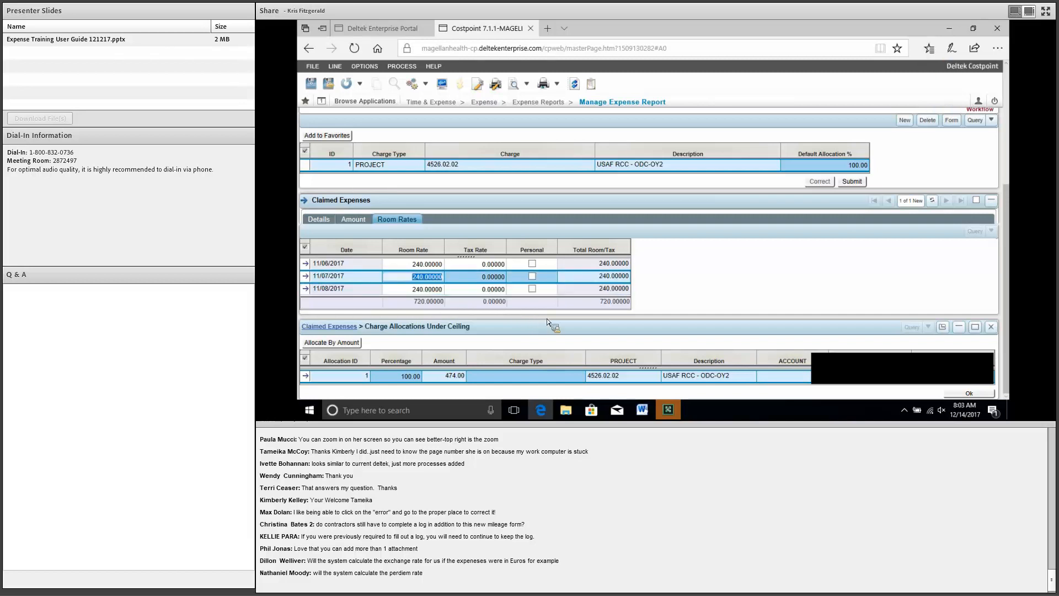
# Step: Enter a 10 tax rate for each of the three nights, totalling 750.00
pyautogui.press('Up')
pyautogui.press('Tab')
pyautogui.write('10')
pyautogui.press('Down')
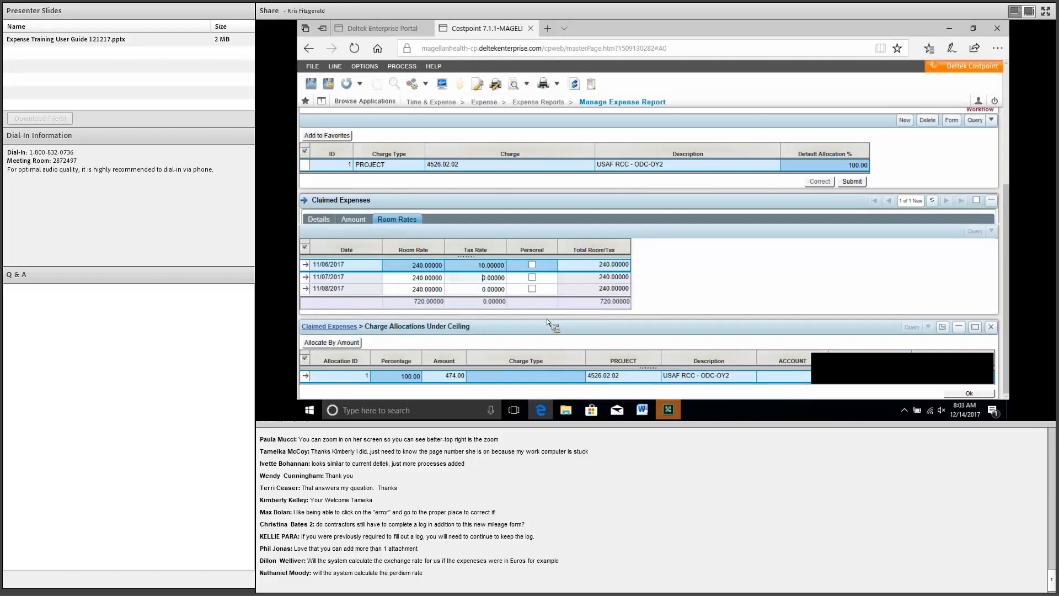
pyautogui.write('10')
pyautogui.press('Down')
pyautogui.write('110')
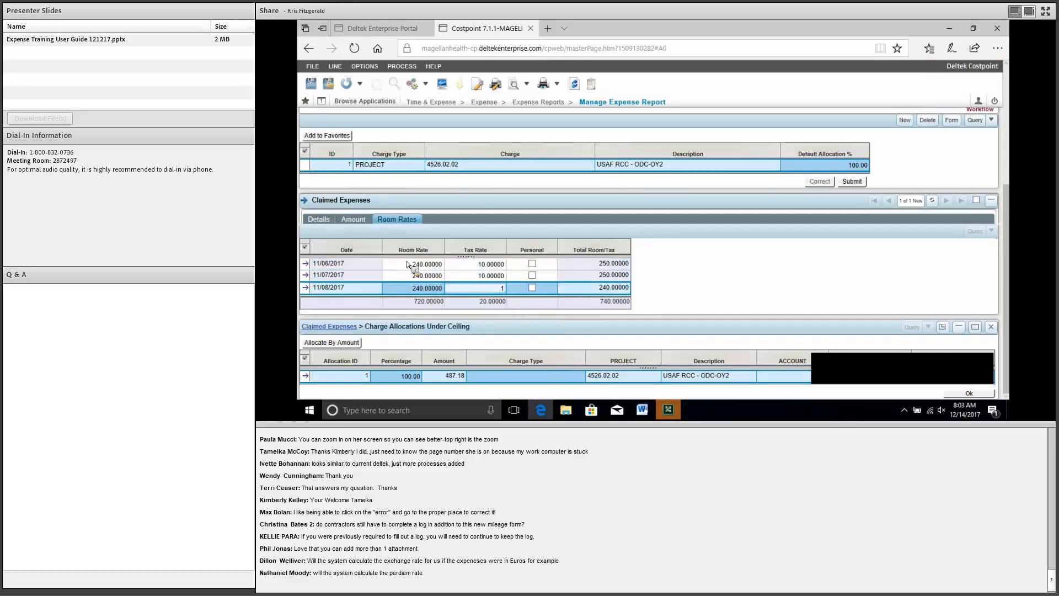
pyautogui.press('BackSpace')
pyautogui.press('BackSpace')
pyautogui.write('0')
pyautogui.press('Up')
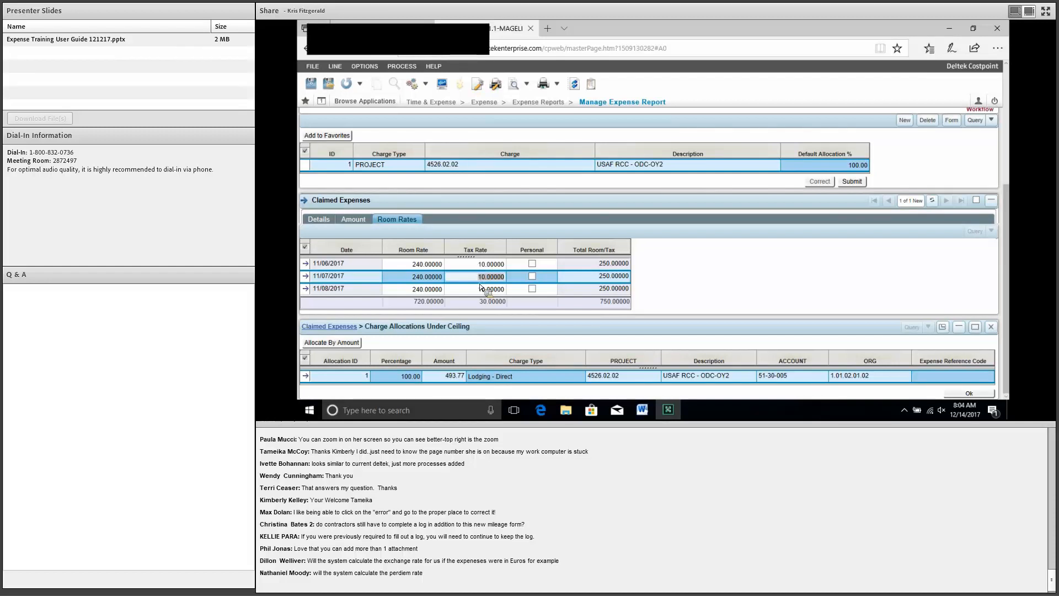
# Step: Show the lodging expense amounts: 493.77 within ceiling and 506.23 over ceiling
pyautogui.scroll(2, 476, 282)
pyautogui.scroll(1, 475, 285)
pyautogui.scroll(-1, 472, 293)
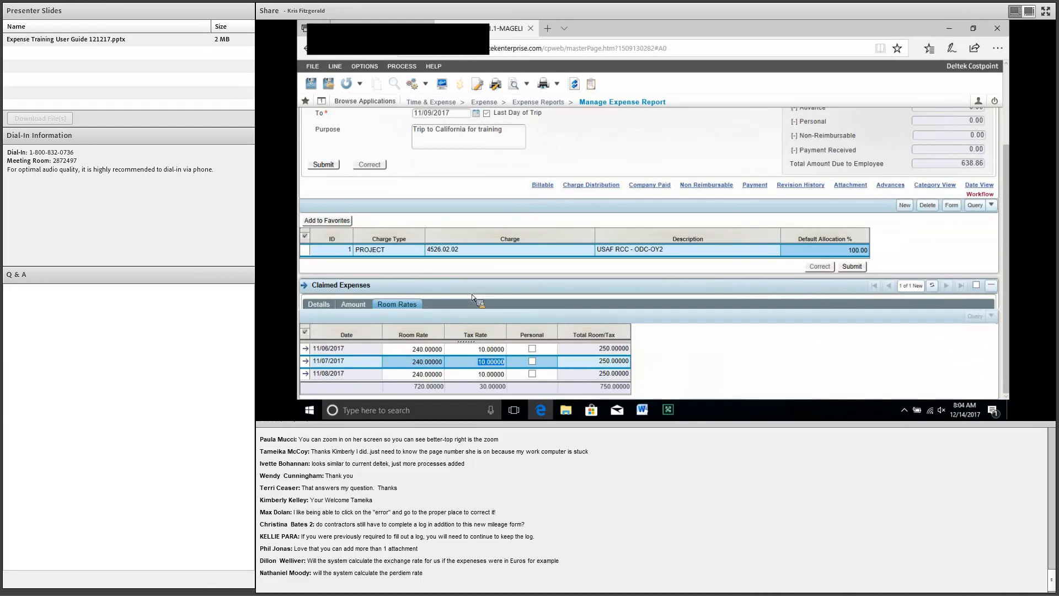
pyautogui.click(354, 304)
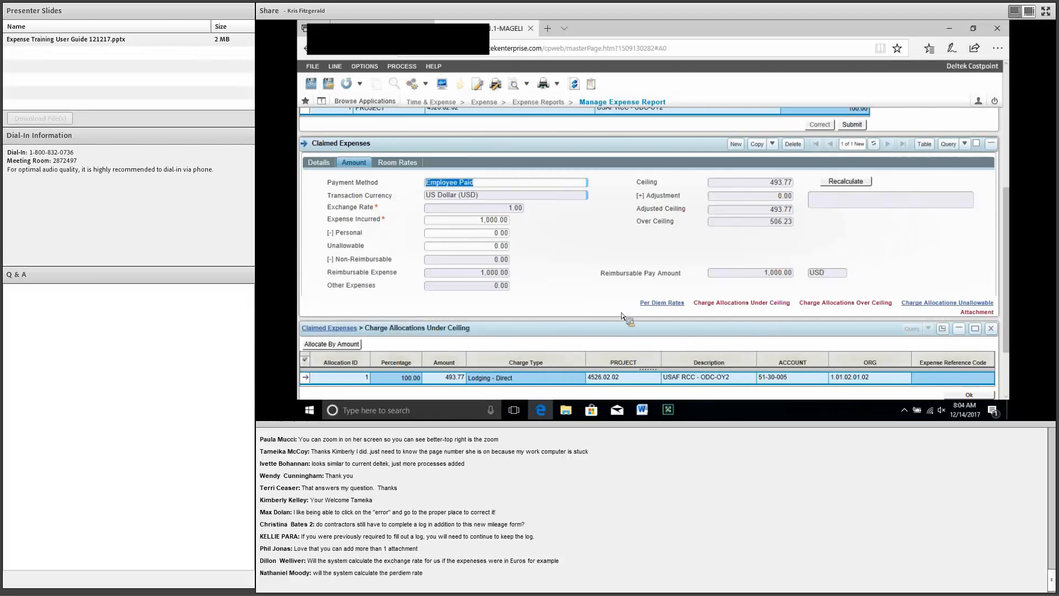
# Step: Edit the under-ceiling allocation amount, then view the 506.23 Lodging - Direct over-ceiling allocation
pyautogui.click(442, 377)
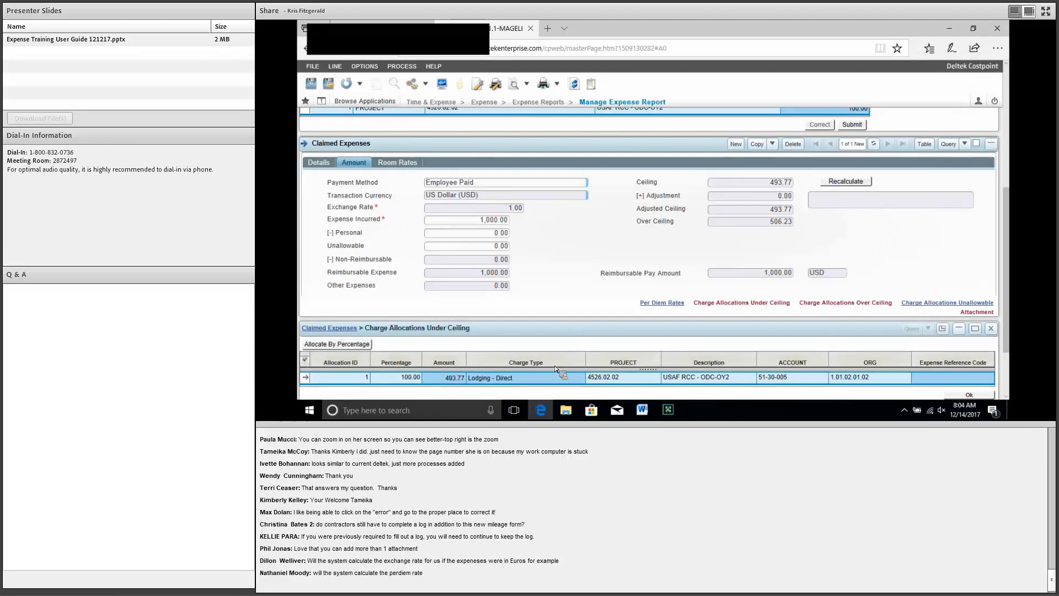
pyautogui.press('Tab')
pyautogui.press('BackSpace')
pyautogui.press('BackSpace')
pyautogui.write('3.')
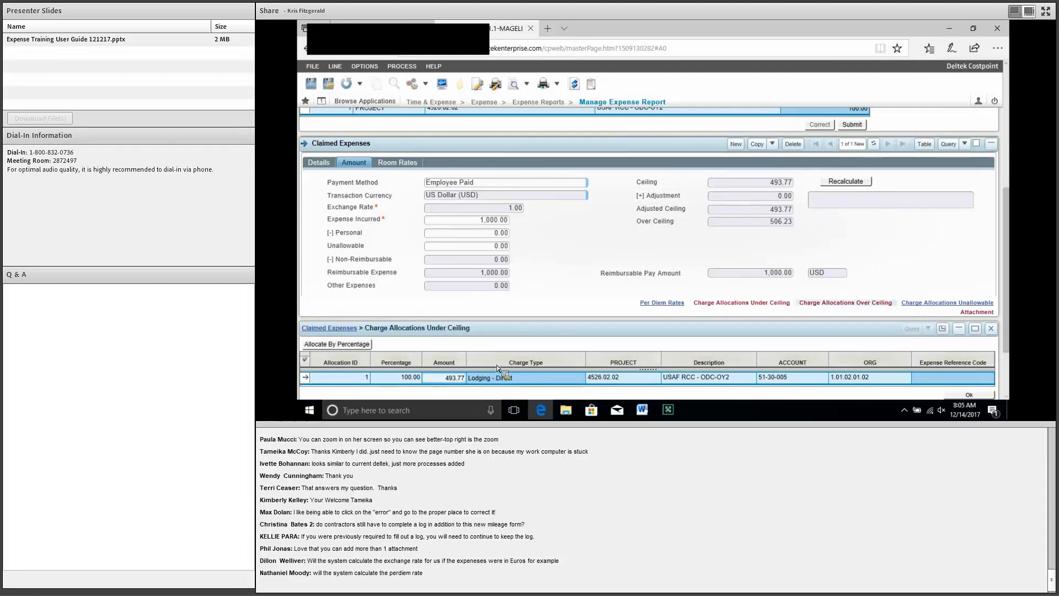
pyautogui.click(845, 303)
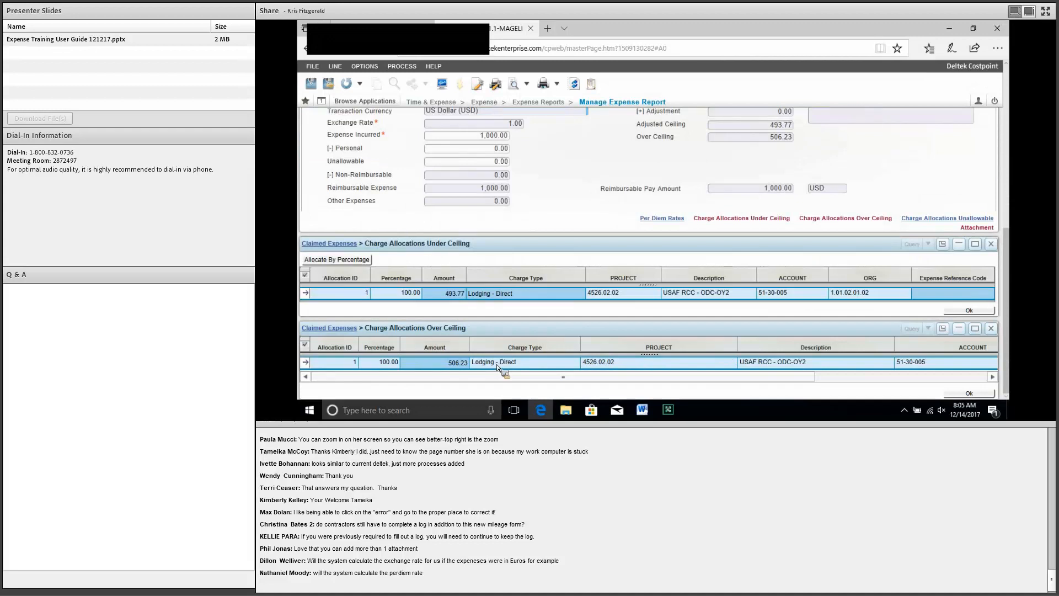
pyautogui.click(428, 366)
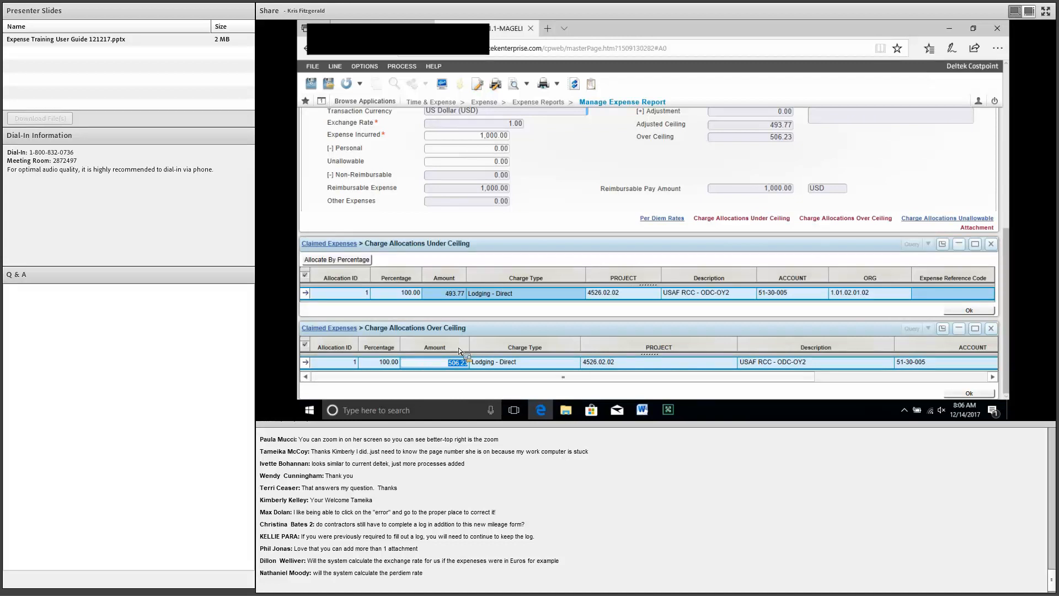
# Step: Dismiss the save errors and close the Trip to California report, discarding unsaved changes
pyautogui.press('F6')
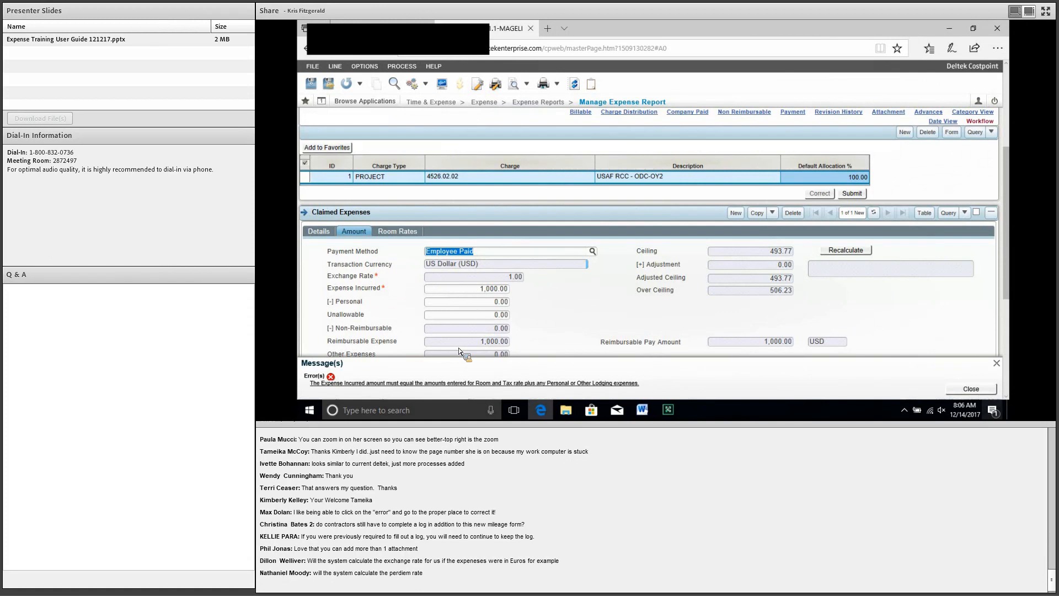
pyautogui.click(972, 389)
pyautogui.scroll(3, 935, 118)
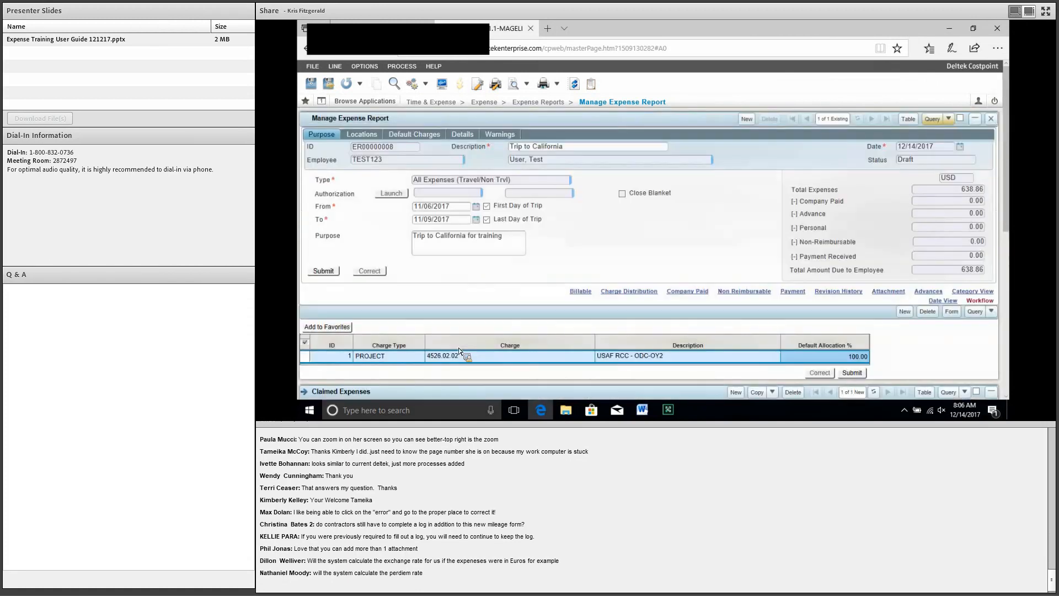
pyautogui.click(991, 119)
pyautogui.press('Return')
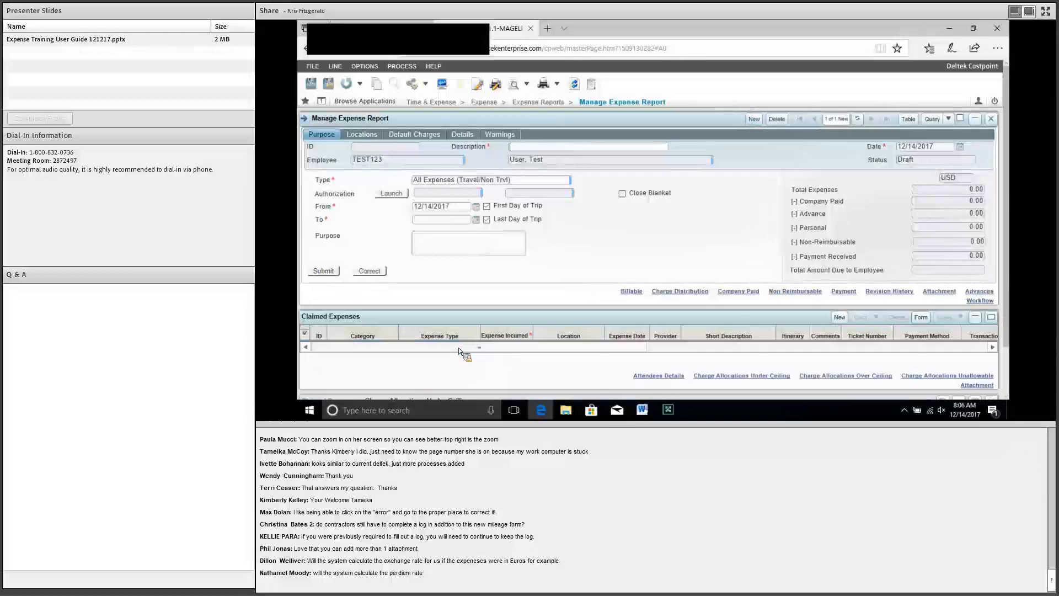
# Step: Set the report type to Monthly Mileage and add a blank claimed expense line
pyautogui.press('F4')
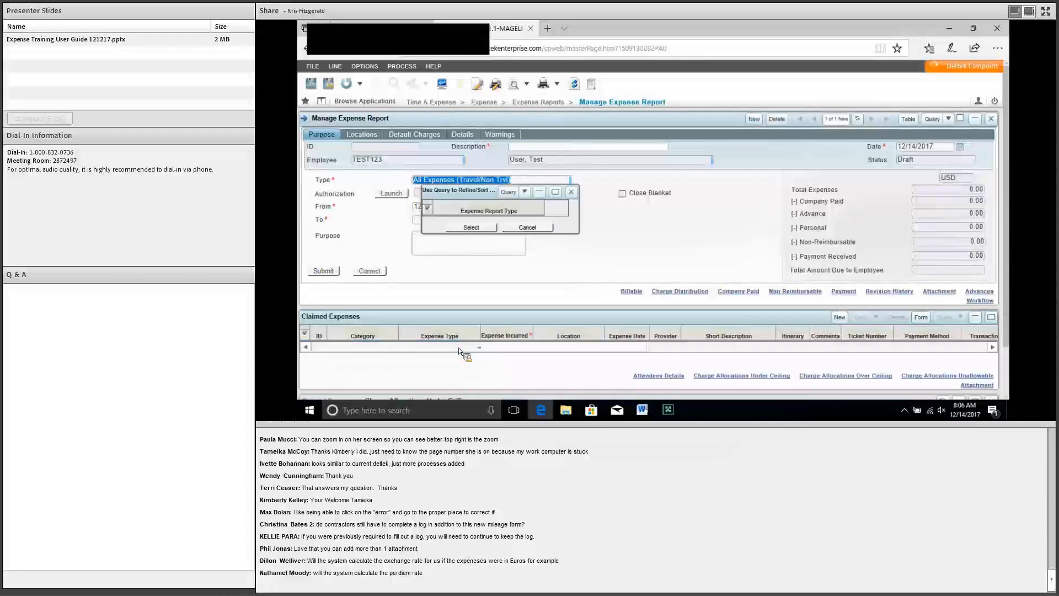
pyautogui.press('Down')
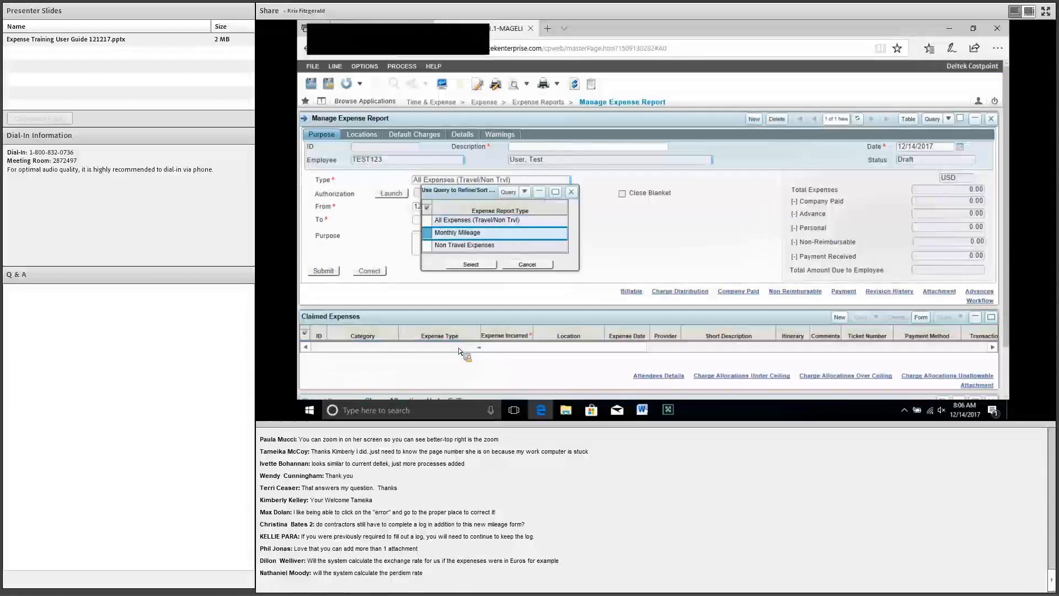
pyautogui.press('Return')
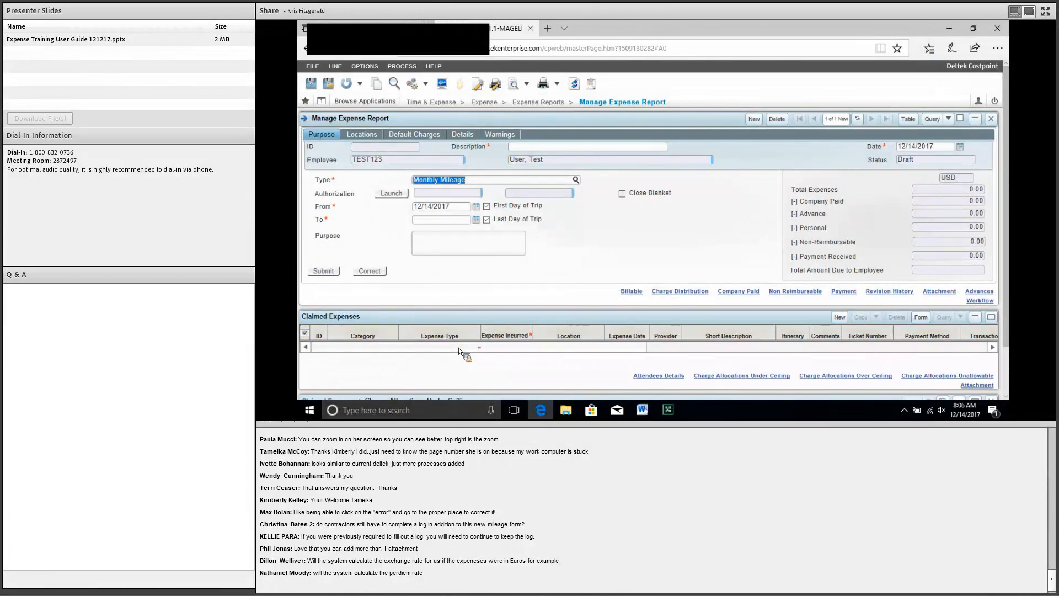
pyautogui.scroll(-1, 459, 351)
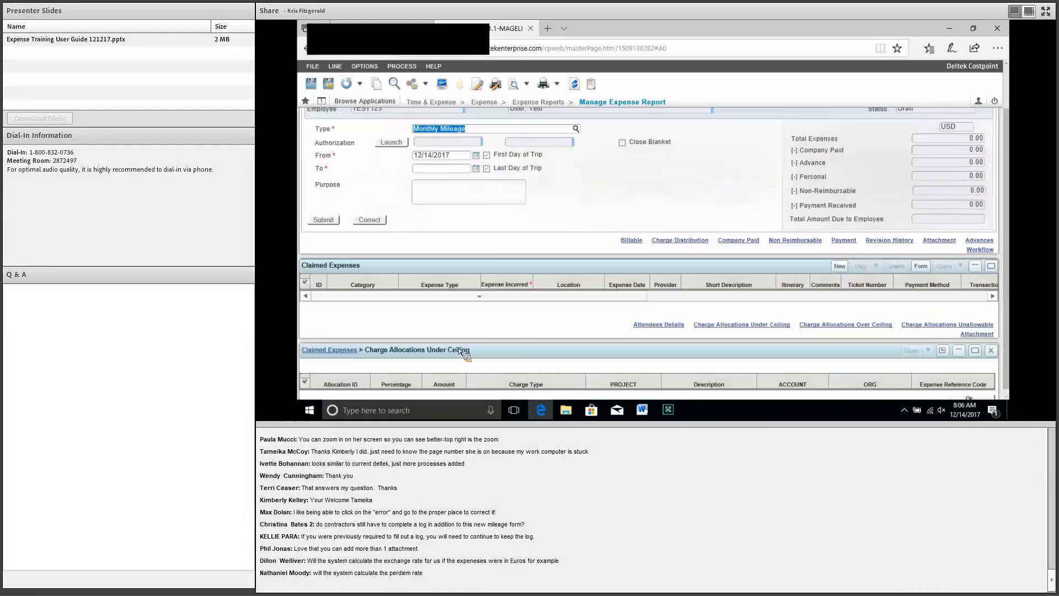
pyautogui.press('F2')
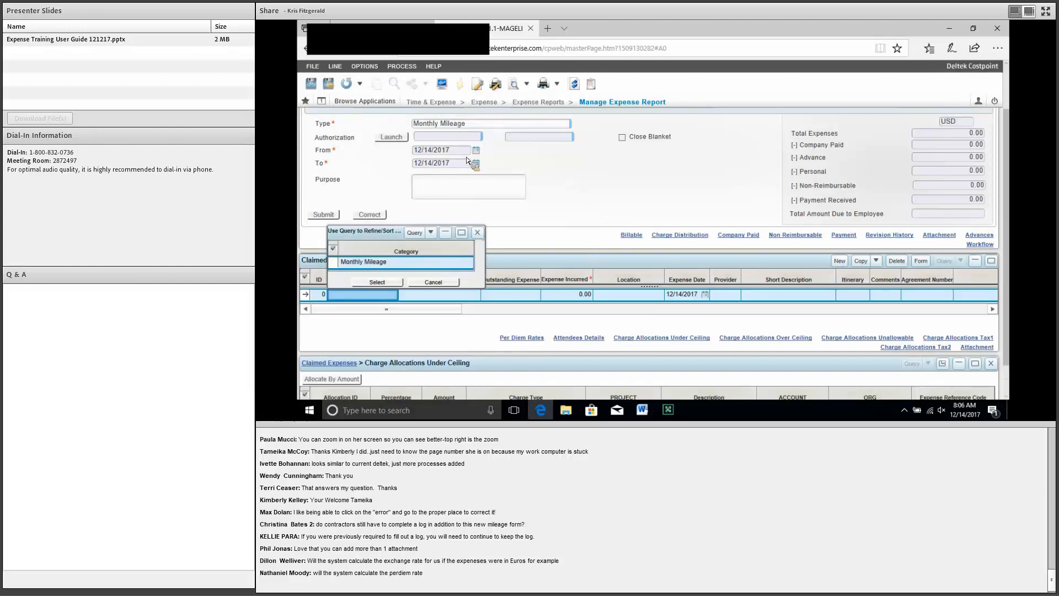
# Step: Give the line category Monthly Mileage and expense type Mileage
pyautogui.press('Return')
pyautogui.click(476, 295)
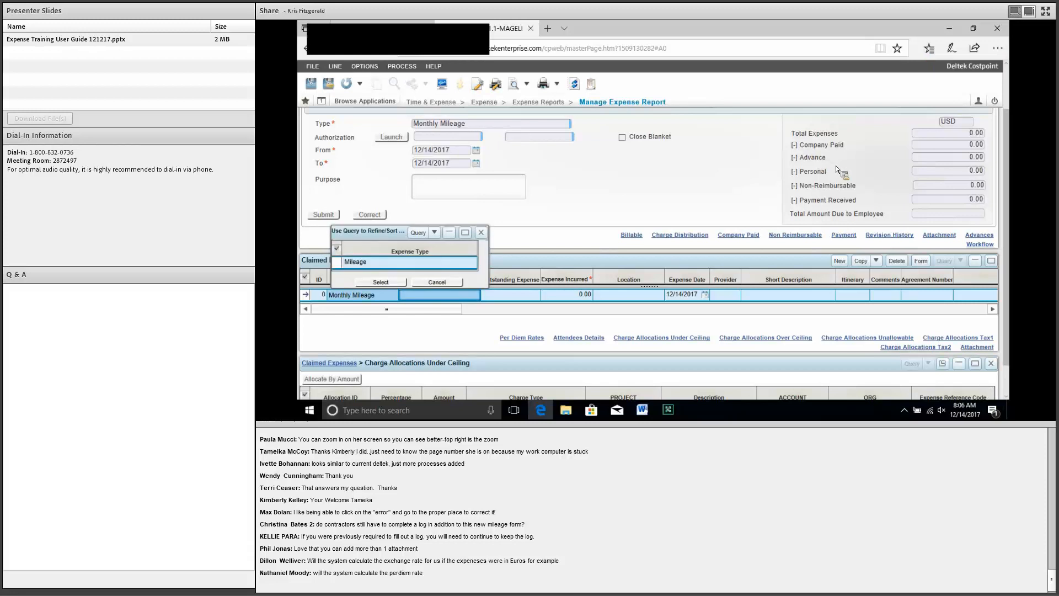
pyautogui.press('Return')
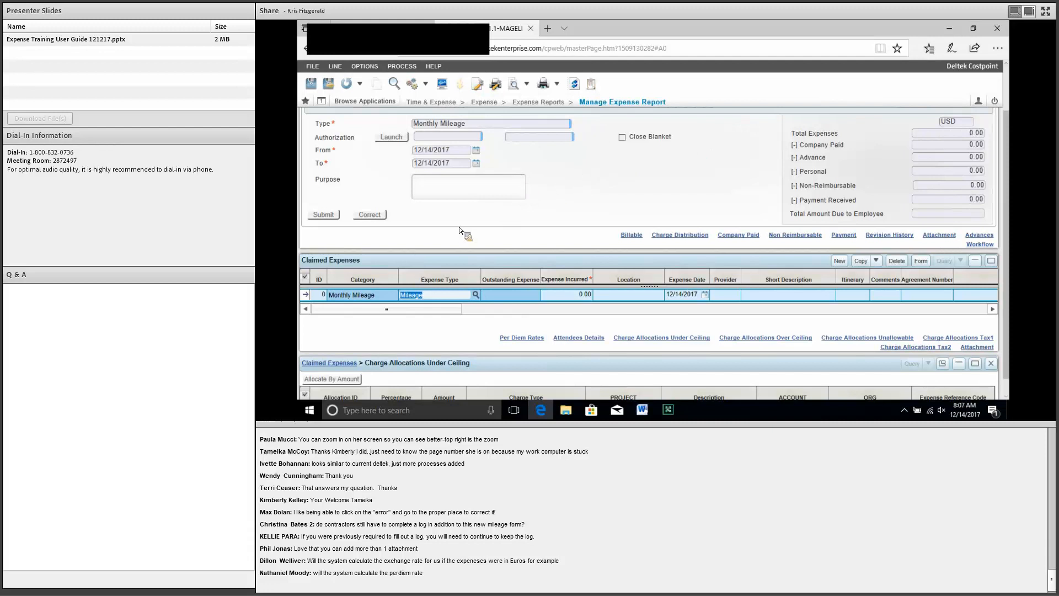
# Step: Close the mileage report without saving its changes
pyautogui.scroll(2, 602, 219)
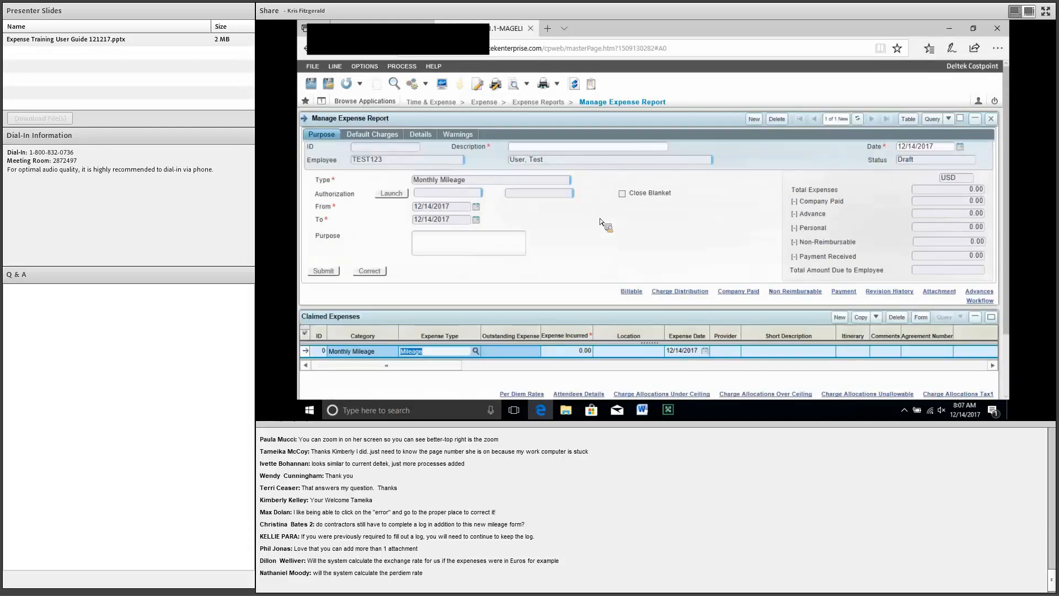
pyautogui.click(991, 121)
pyautogui.click(588, 240)
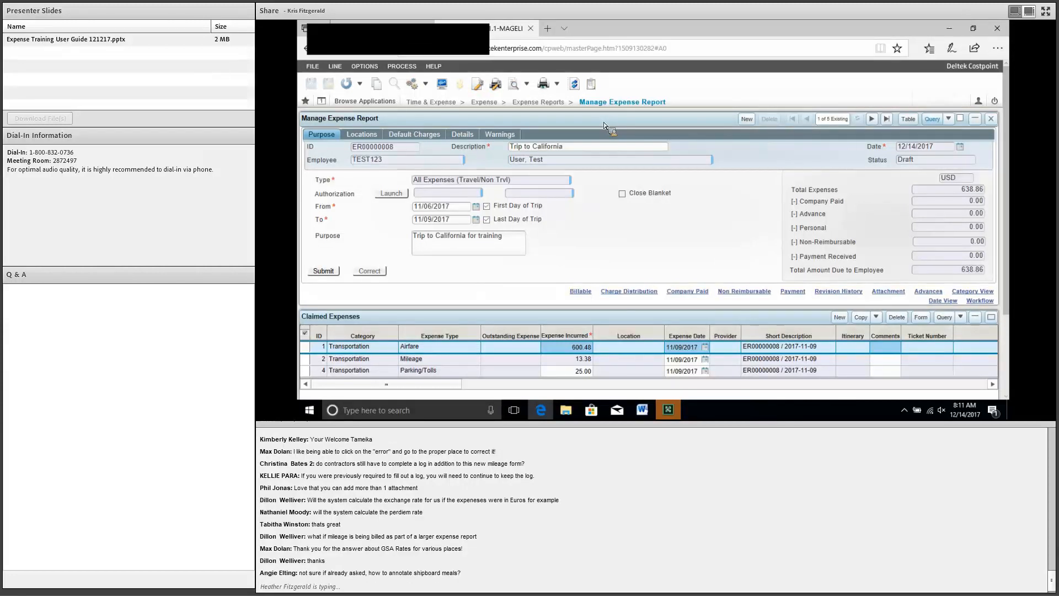
# Step: List all five expense reports, select Trip to New York, and bring up Browse Applications
pyautogui.click(932, 119)
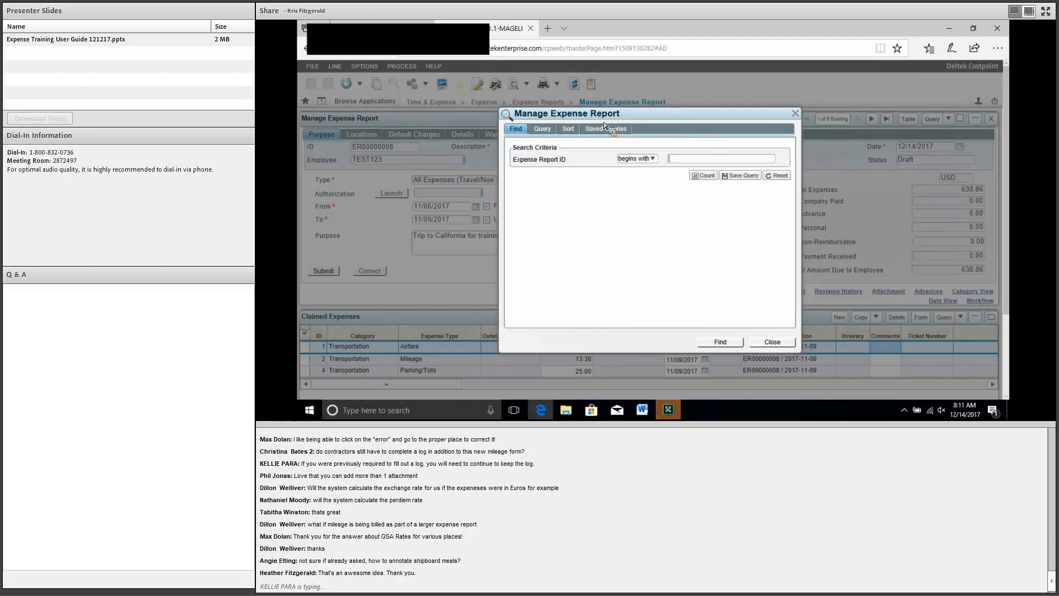
pyautogui.press('Return')
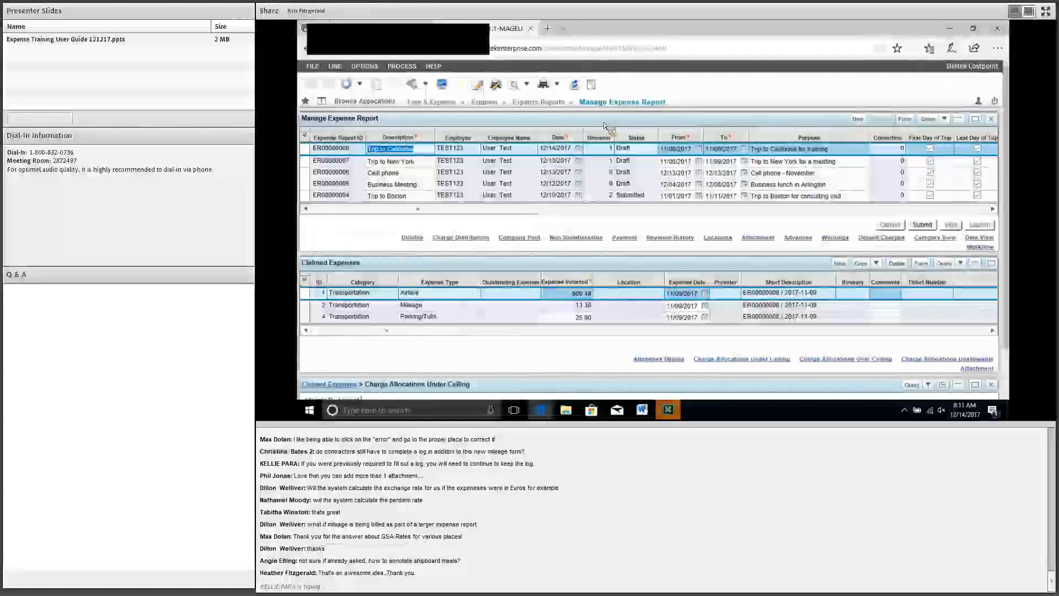
pyautogui.press('Down')
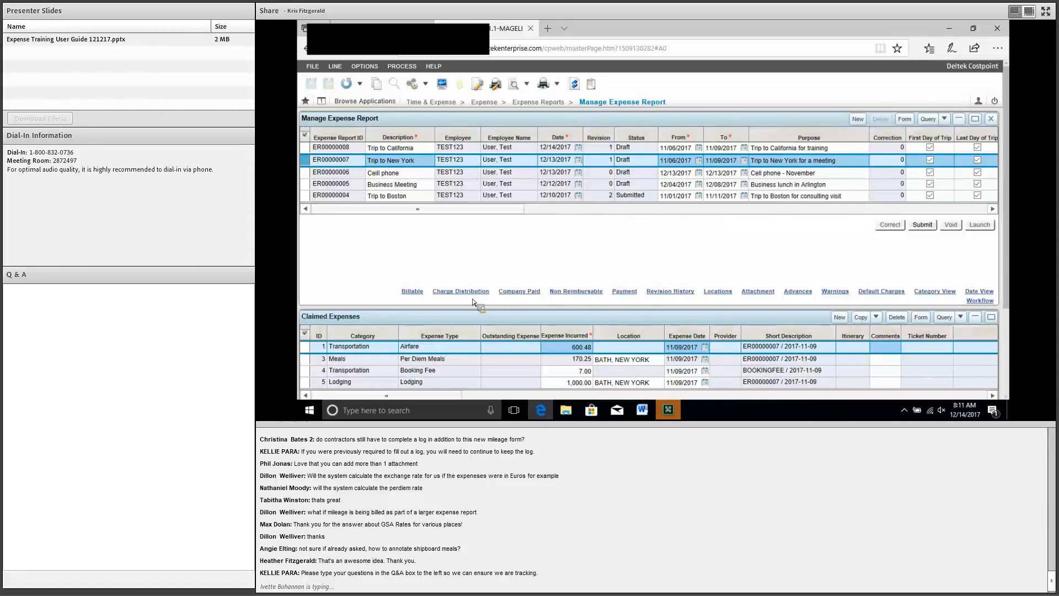
pyautogui.click(365, 101)
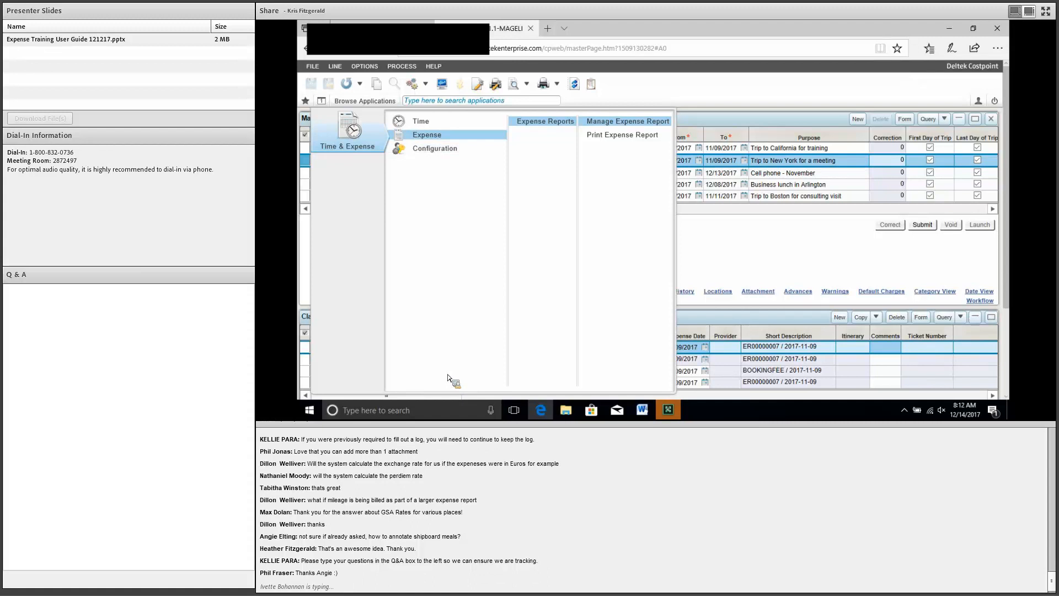
# Step: Open Print Expense Report and check the Report Type lookup, keeping ALL
pyautogui.click(623, 135)
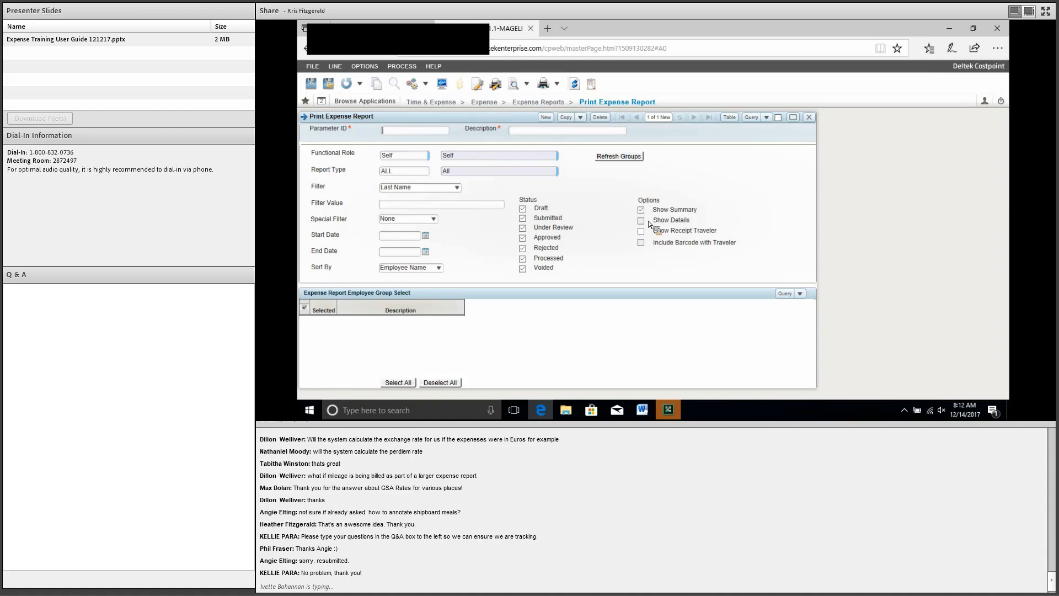
pyautogui.press('Tab')
pyautogui.press('Tab')
pyautogui.press('Tab')
pyautogui.press('F4')
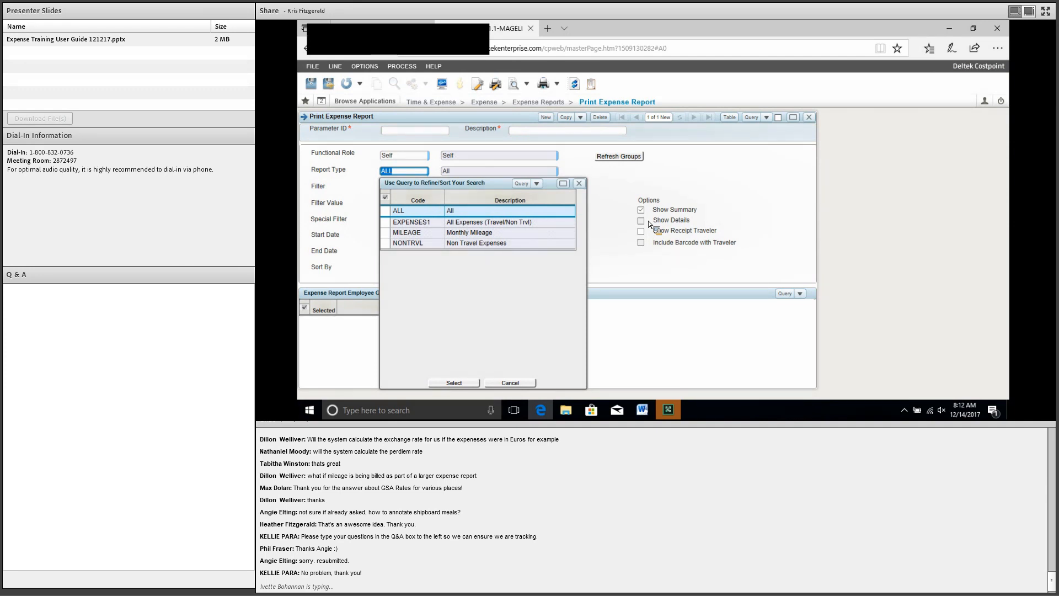
pyautogui.press('Return')
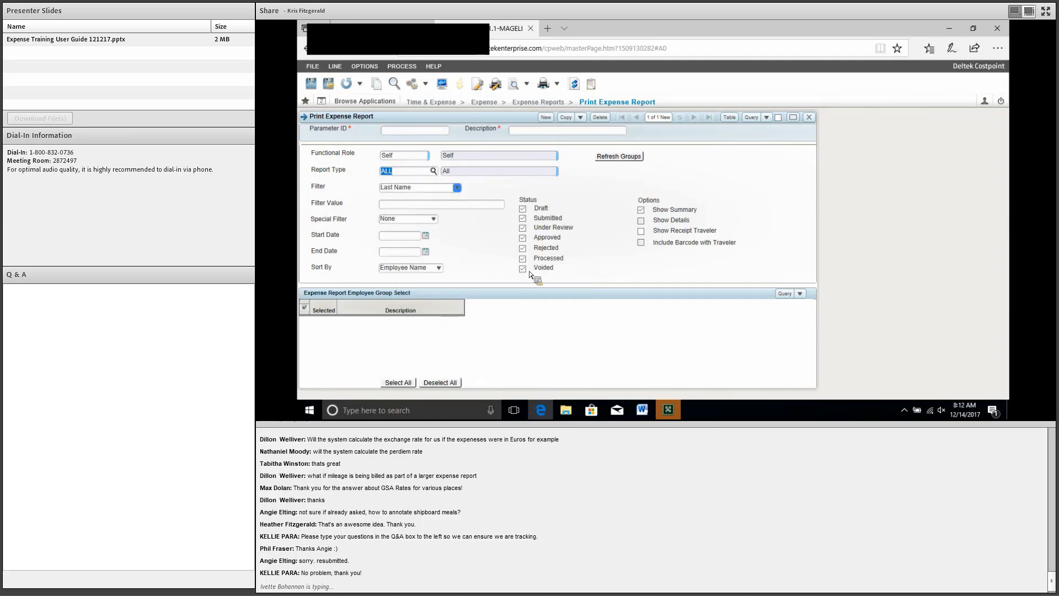
# Step: Keep Last Name as the filter, then close the Print Expense Report screen
pyautogui.press('Tab')
pyautogui.hotkey('alt', 'Down')
pyautogui.press('Up')
pyautogui.press('Down')
pyautogui.press('Down')
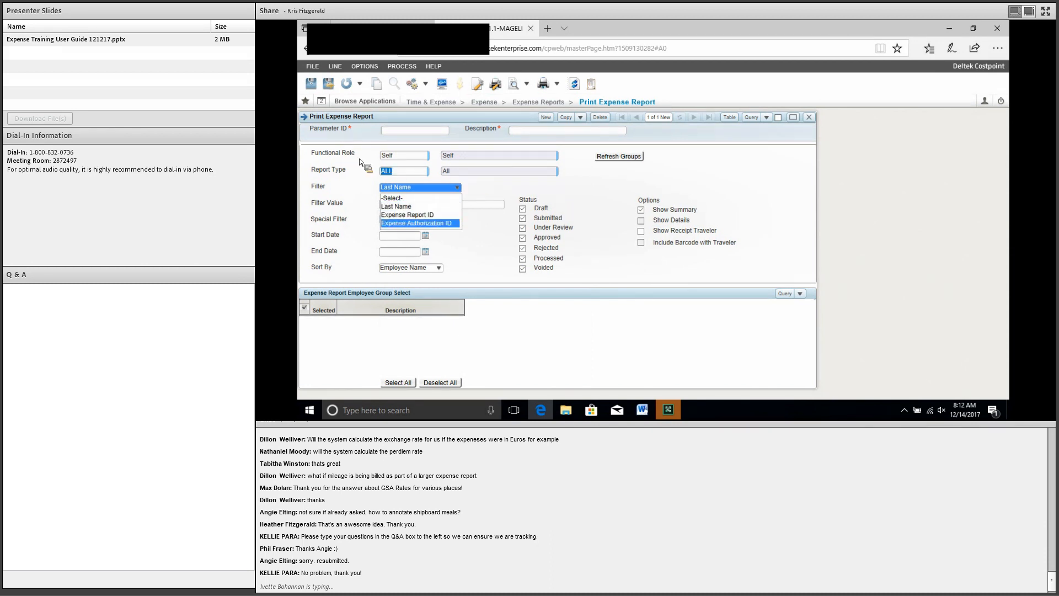
pyautogui.click(423, 161)
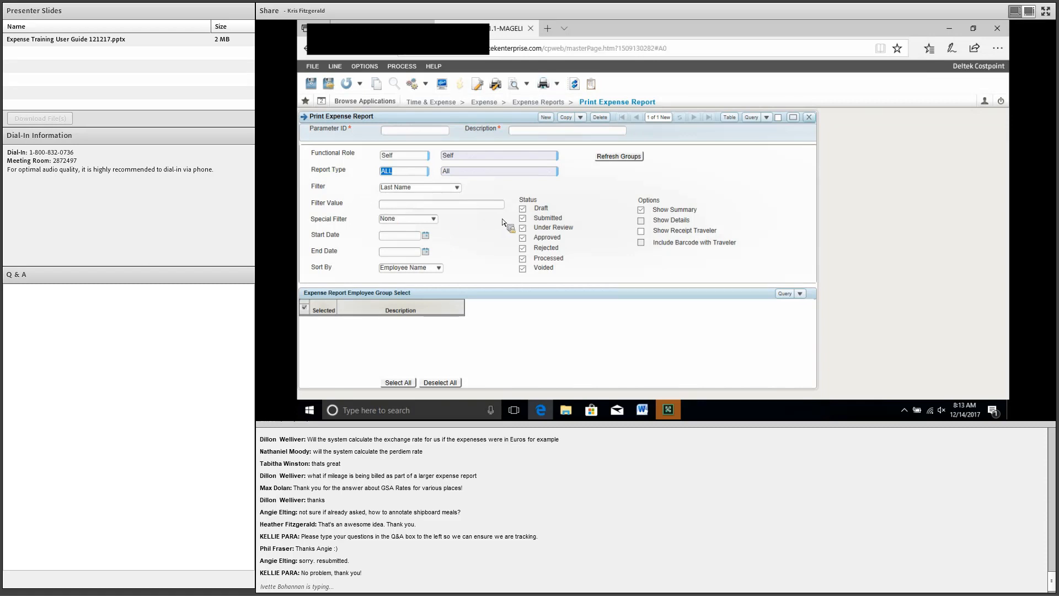
pyautogui.click(810, 117)
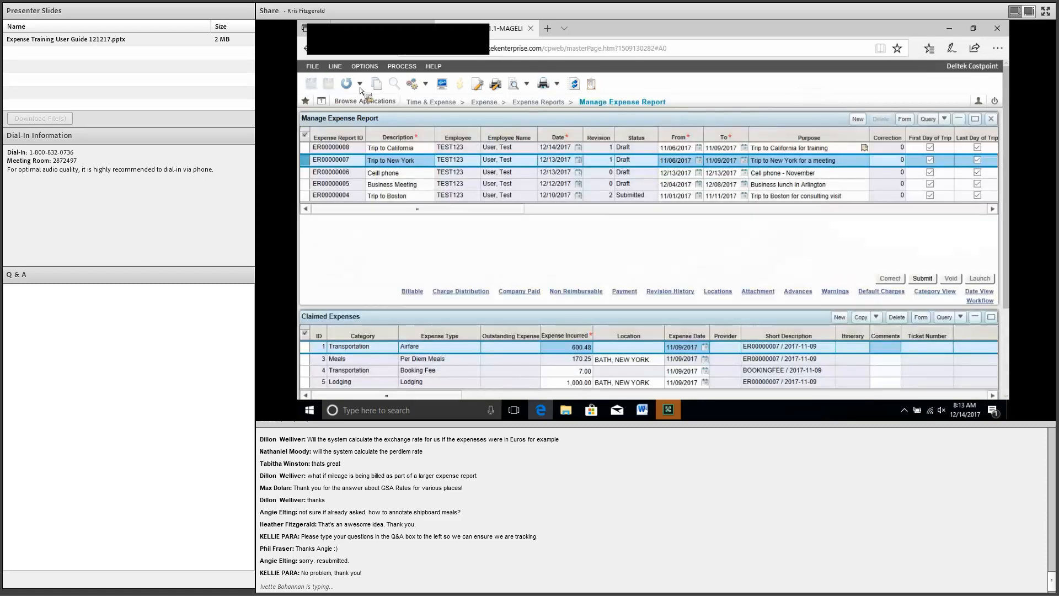
# Step: Open the list of Costpoint applications
pyautogui.click(362, 100)
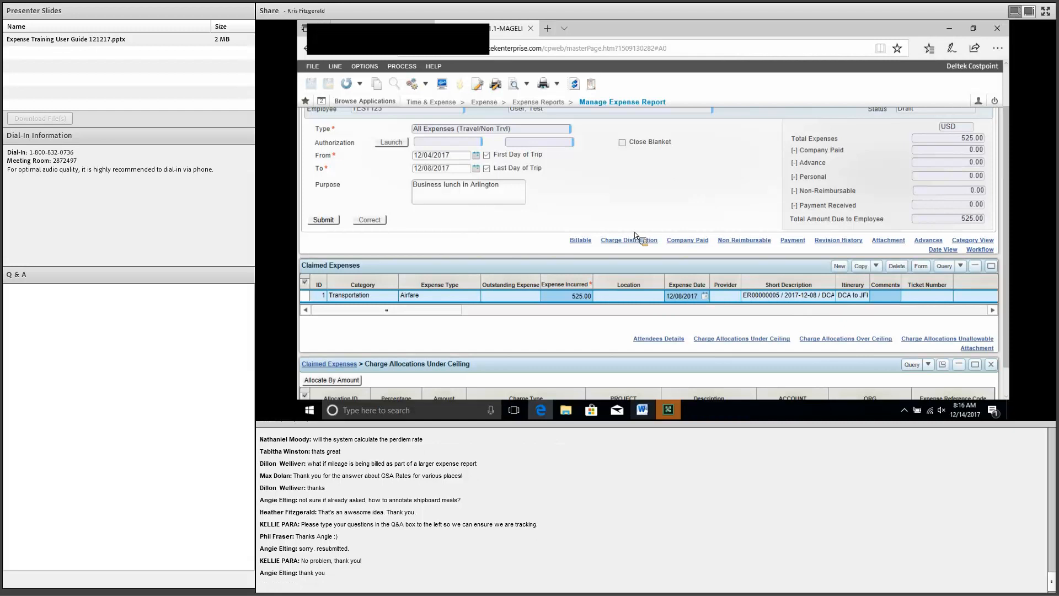
# Step: In Word, set the login URL line to 16 pt, then return to Costpoint
pyautogui.moveTo(643, 410)
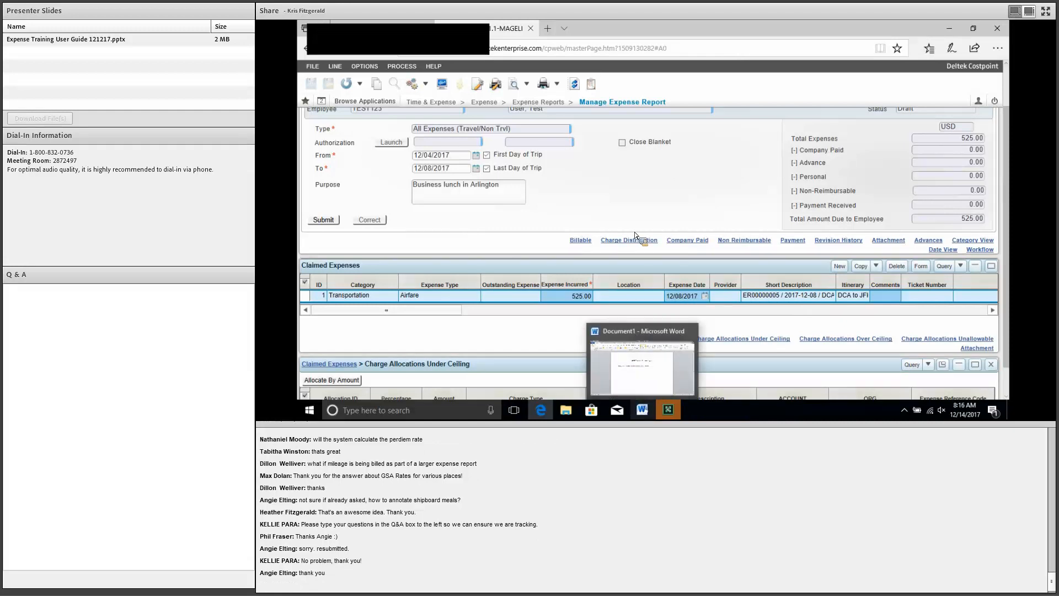
pyautogui.click(643, 411)
pyautogui.tripleClick(592, 198)
pyautogui.click(669, 410)
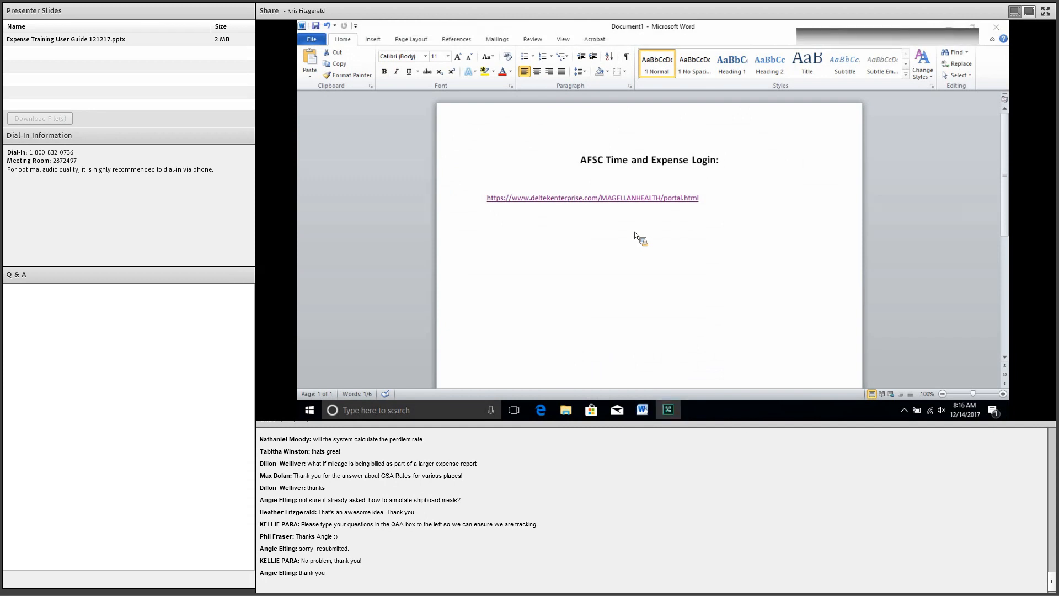
pyautogui.click(447, 56)
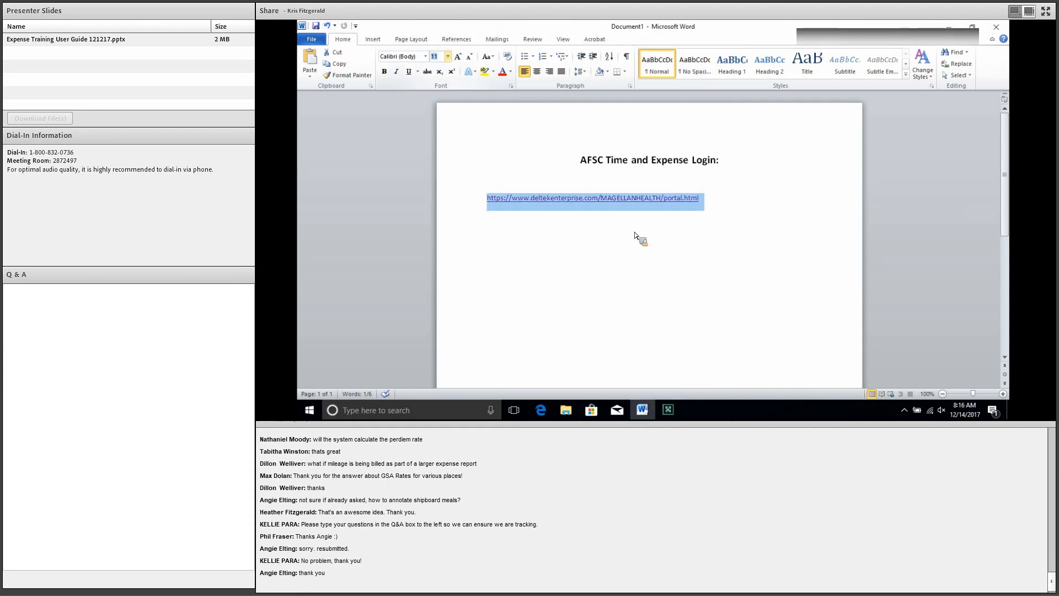
pyautogui.write('16')
pyautogui.press('Return')
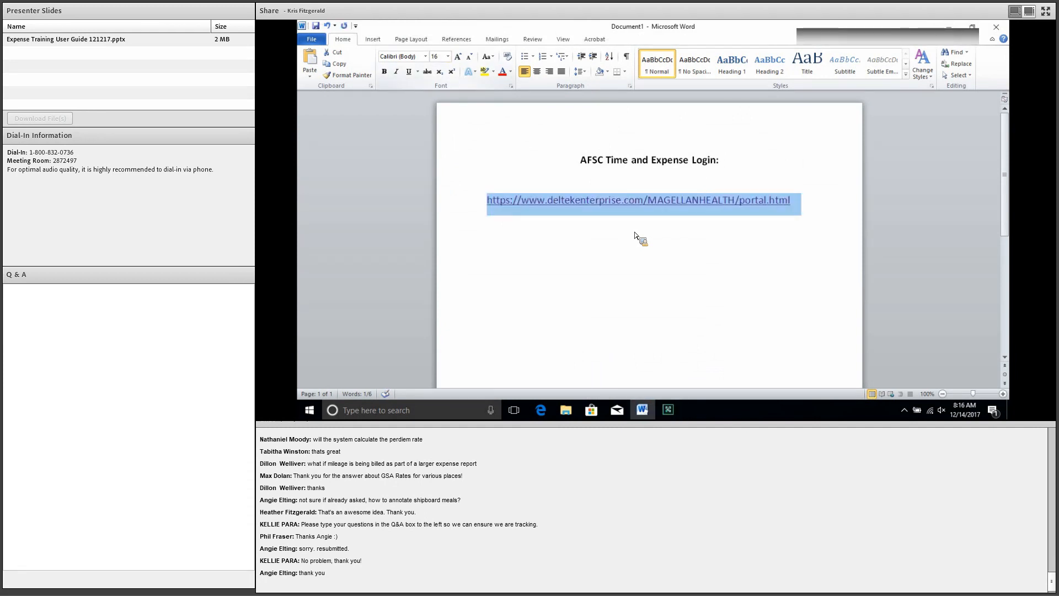
pyautogui.click(571, 200)
pyautogui.click(796, 200)
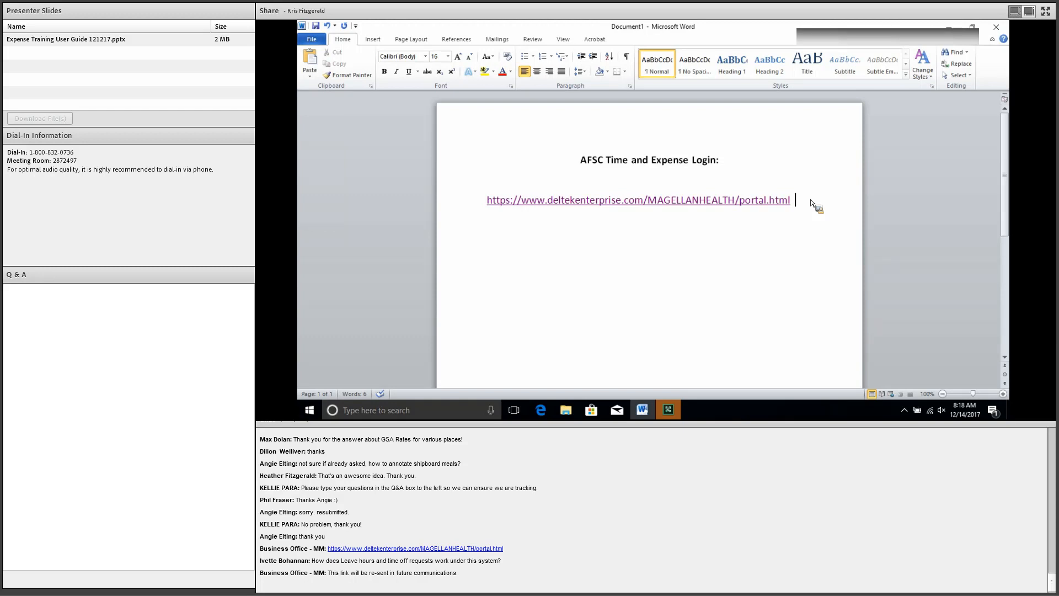
pyautogui.hotkey('alt', 'Tab')
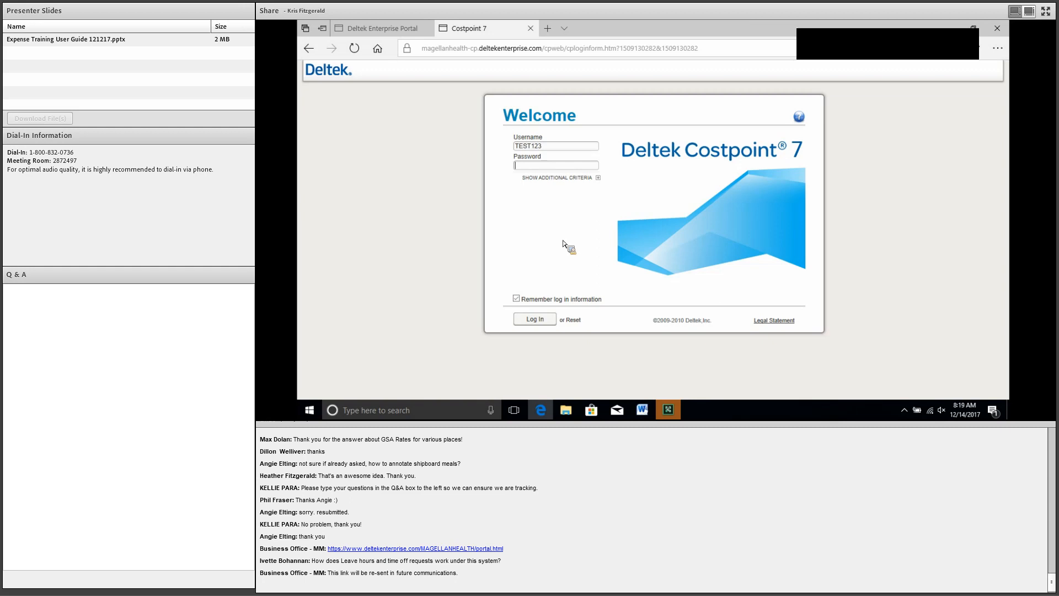
# Step: Enter the account password and submit the Costpoint login
pyautogui.write('**********')
pyautogui.press('Return')
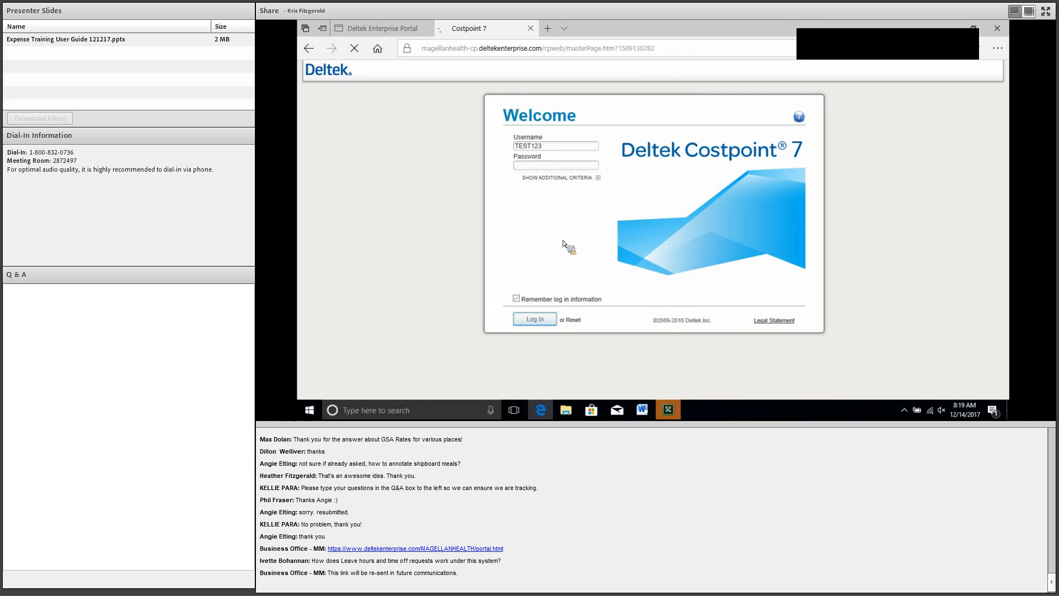